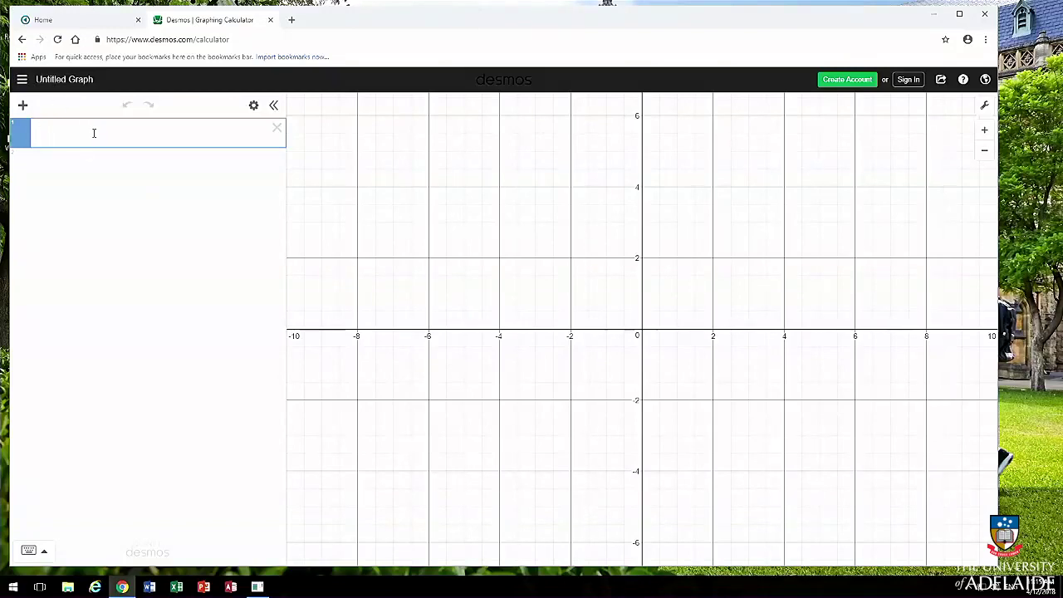
Step: Graph the unit circle x^2 + y^2 = 1 as the first expression
{"action": "type", "text": "x"}
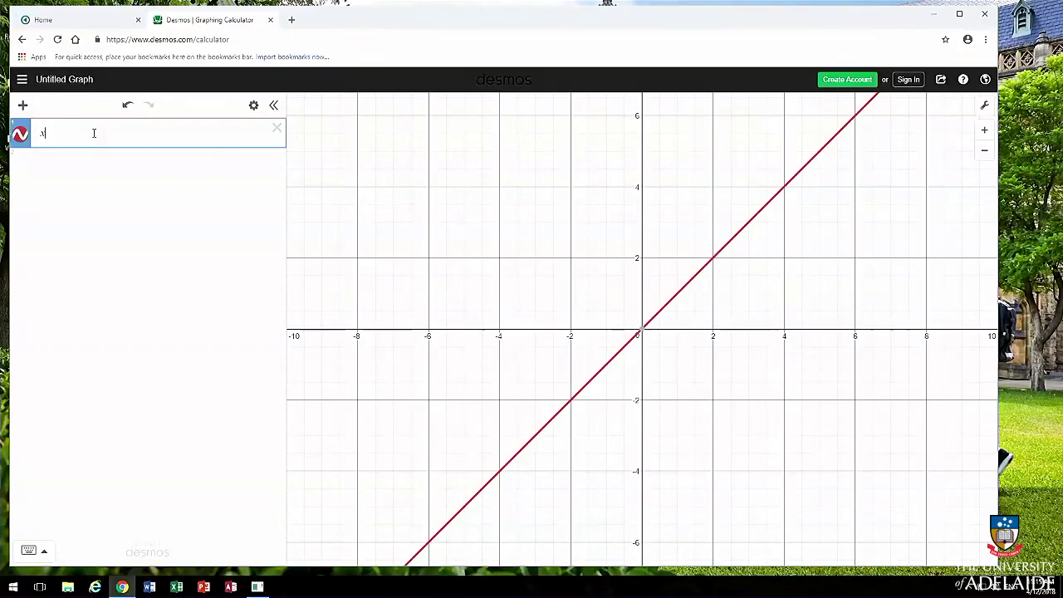
{"action": "type", "text": "^2+y^2"}
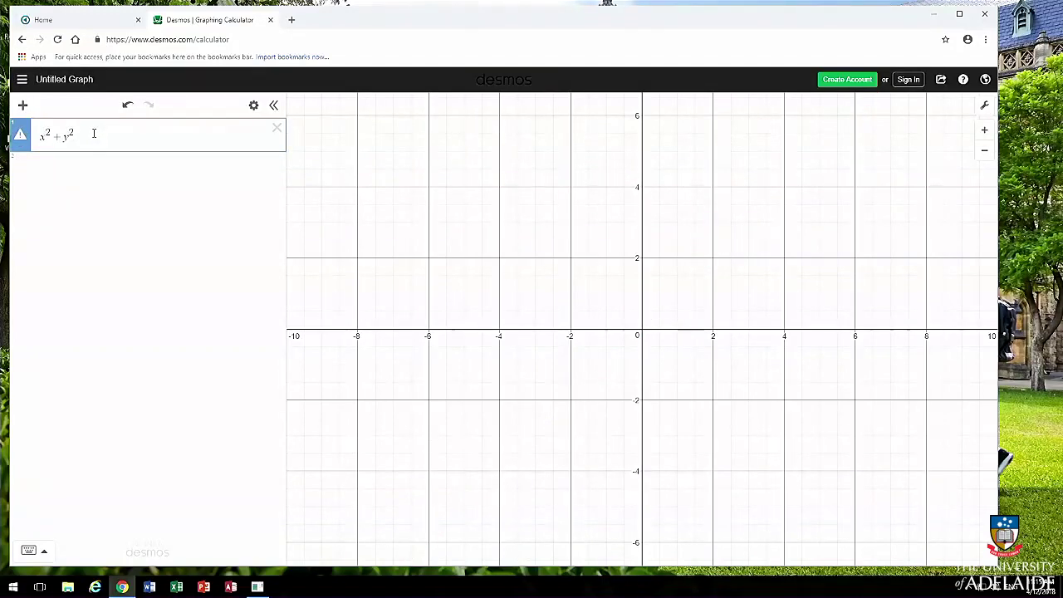
{"action": "type", "text": "=1"}
{"action": "key", "text": "Return"}
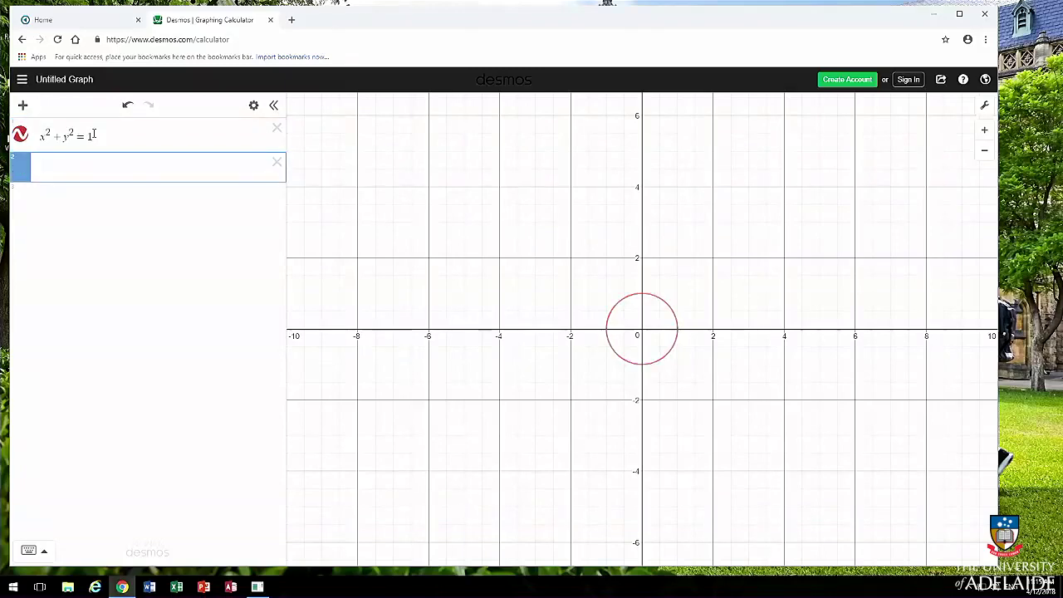
Step: Plot the point (cos(A), sin(A)) as the second expression and create a slider for A
{"action": "left_click", "coordinate": [984, 130]}
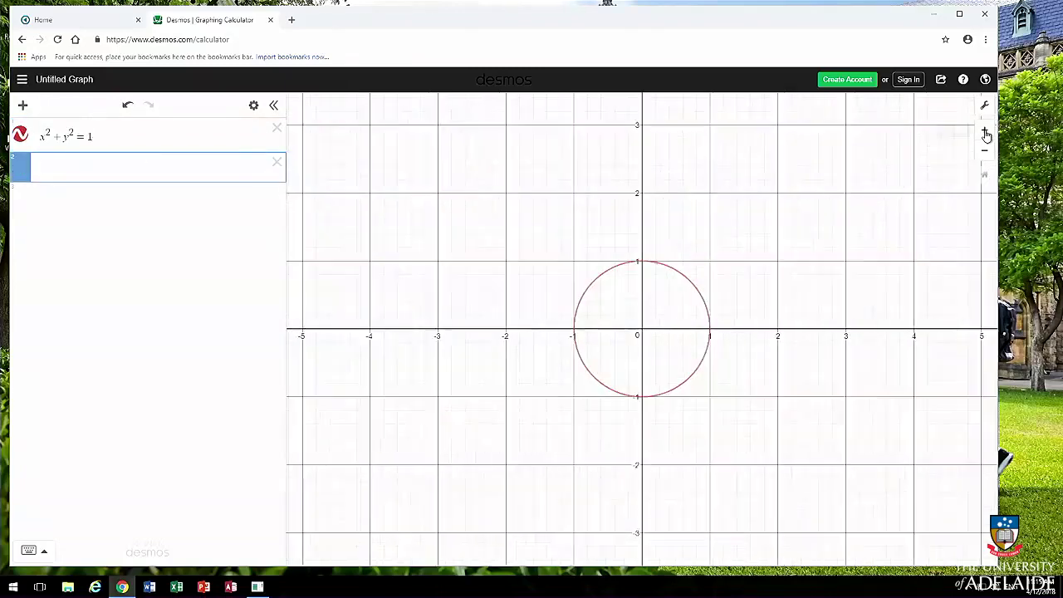
{"action": "left_click", "coordinate": [984, 130]}
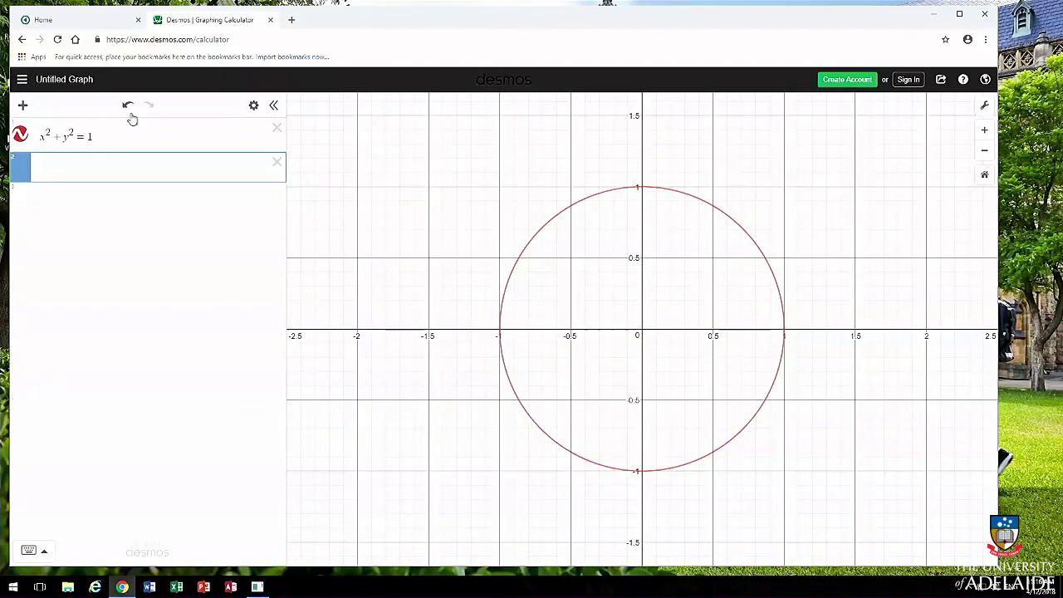
{"action": "type", "text": "("}
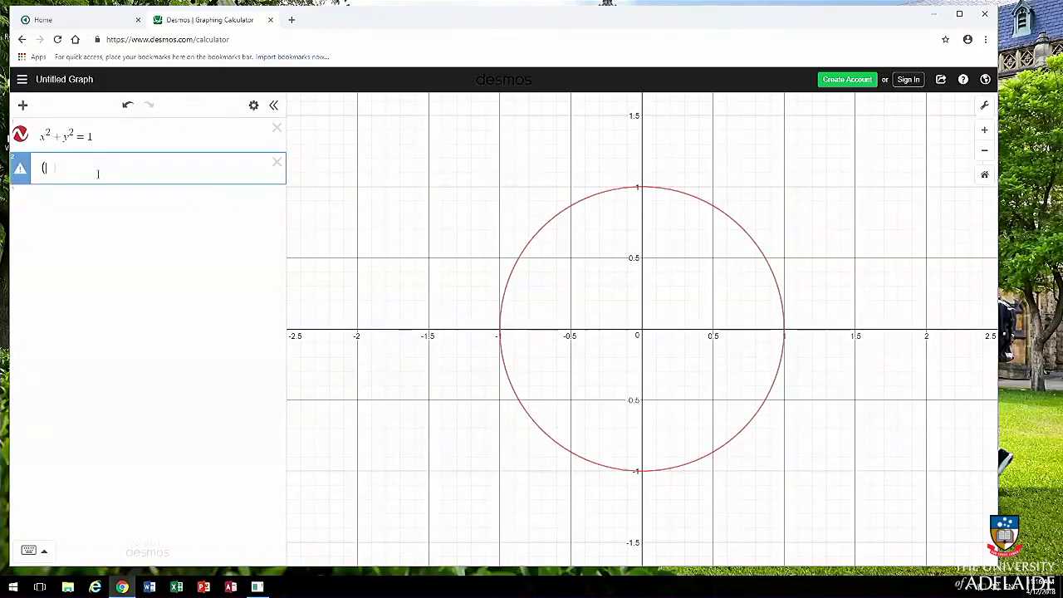
{"action": "key", "text": "BackSpace"}
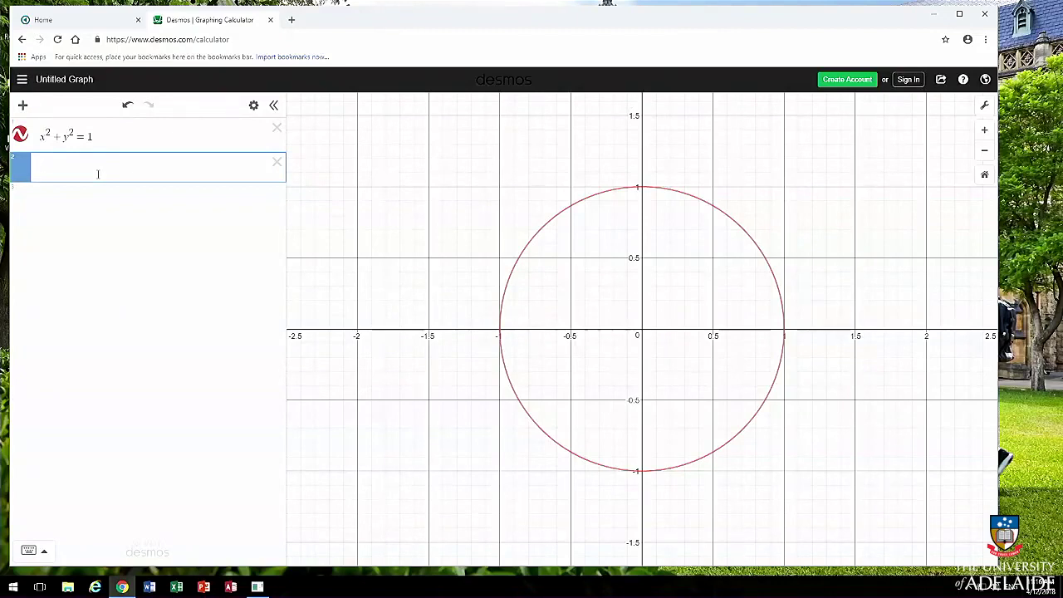
{"action": "type", "text": "("}
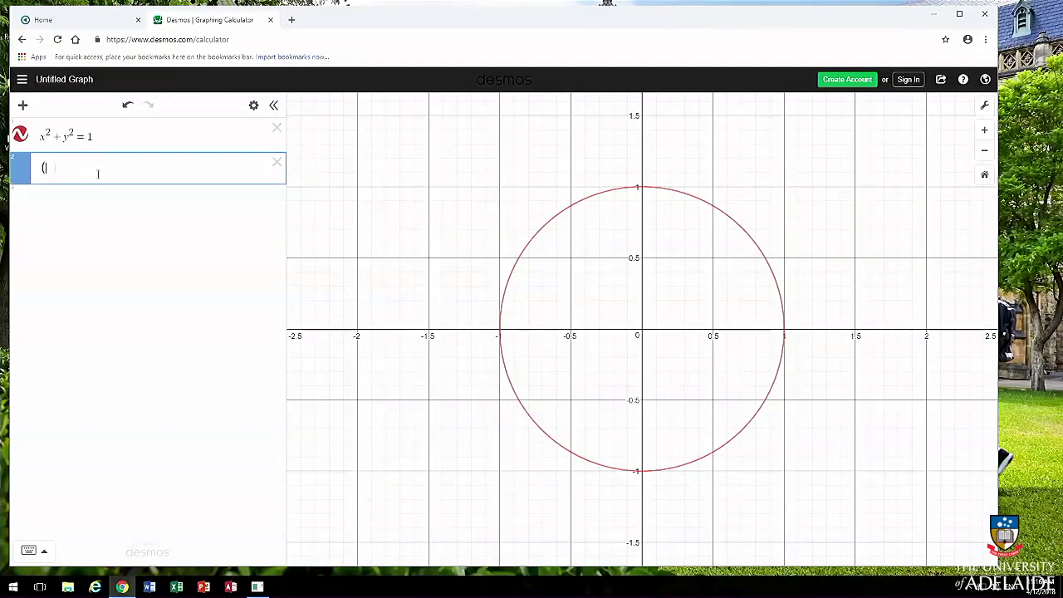
{"action": "type", "text": "cos("}
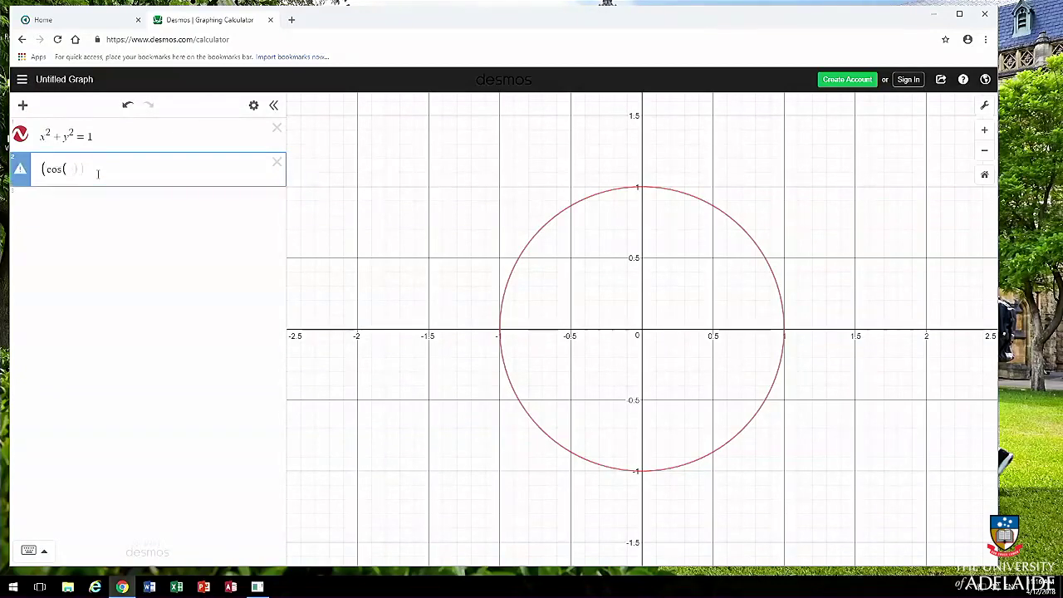
{"action": "type", "text": "A), sin("}
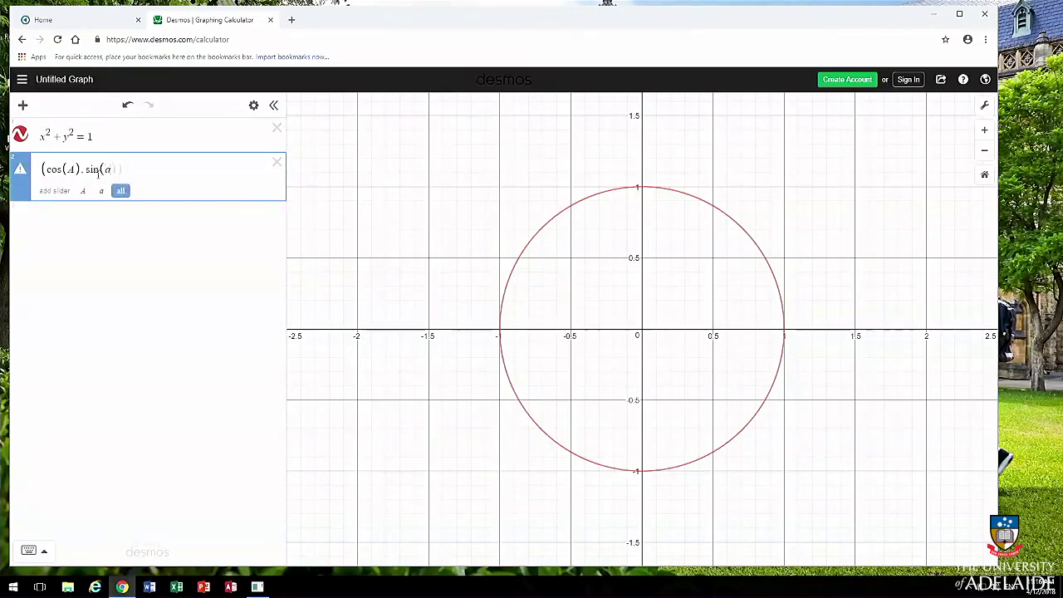
{"action": "type", "text": "A)"}
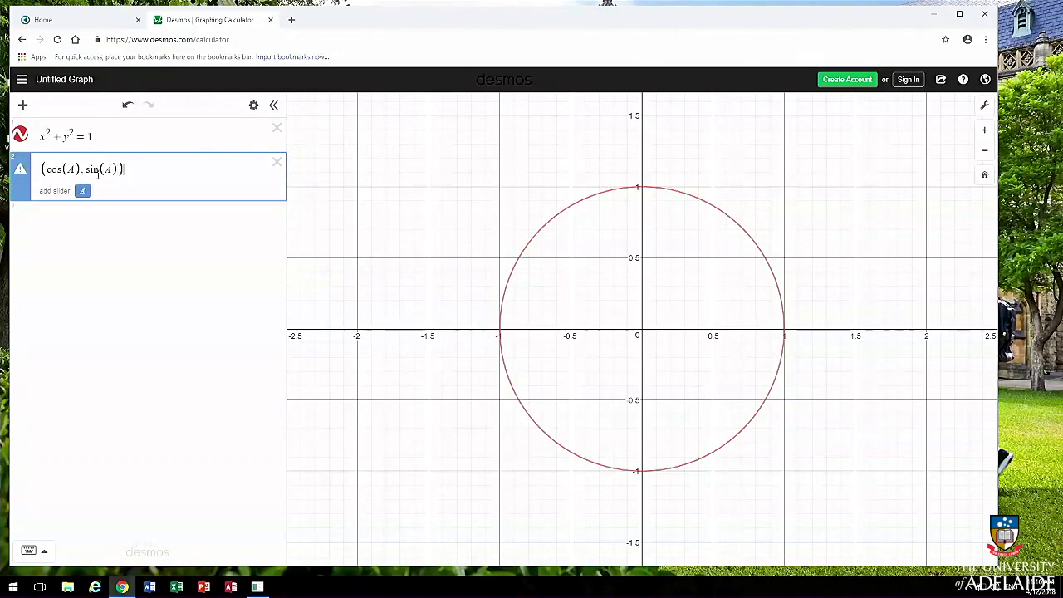
{"action": "key", "text": "Return"}
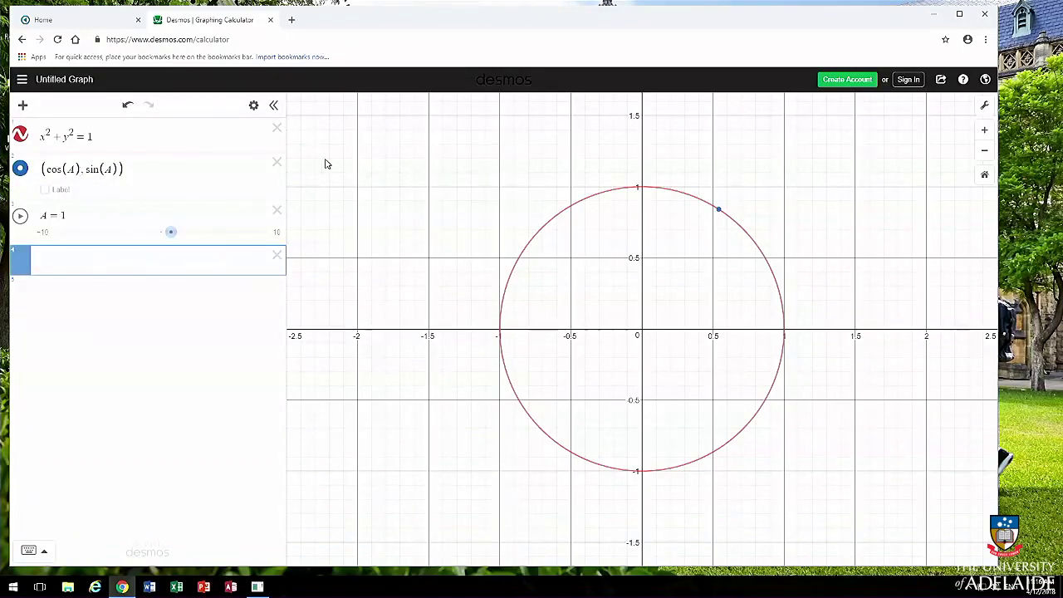
{"action": "left_click", "coordinate": [121, 169]}
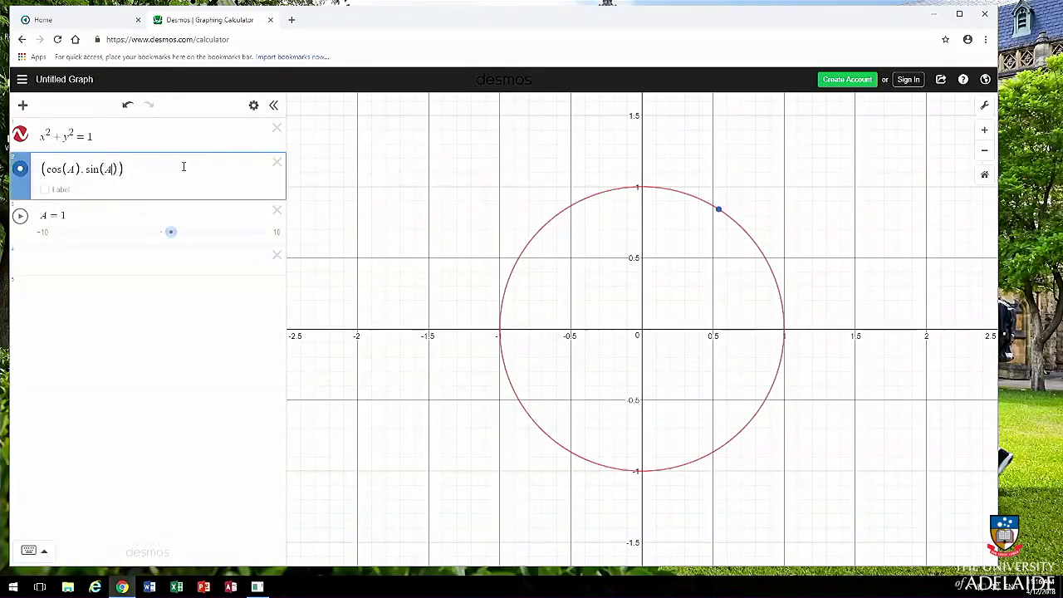
Step: Add the horizontal line y = sin(A) and the vertical line x = cos(A) as new expressions
{"action": "left_click", "coordinate": [110, 261]}
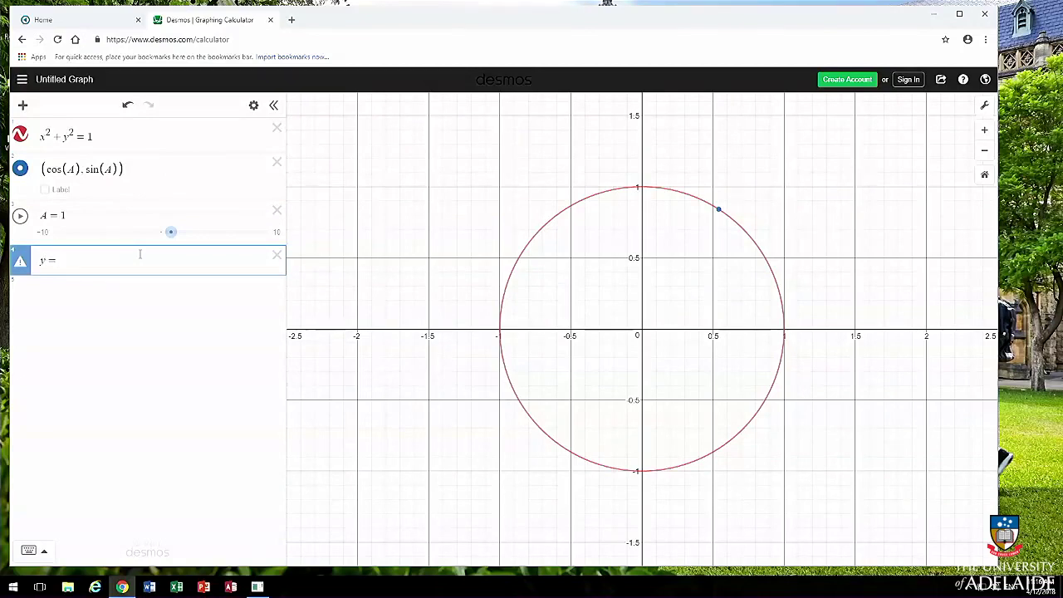
{"action": "type", "text": "y=sin("}
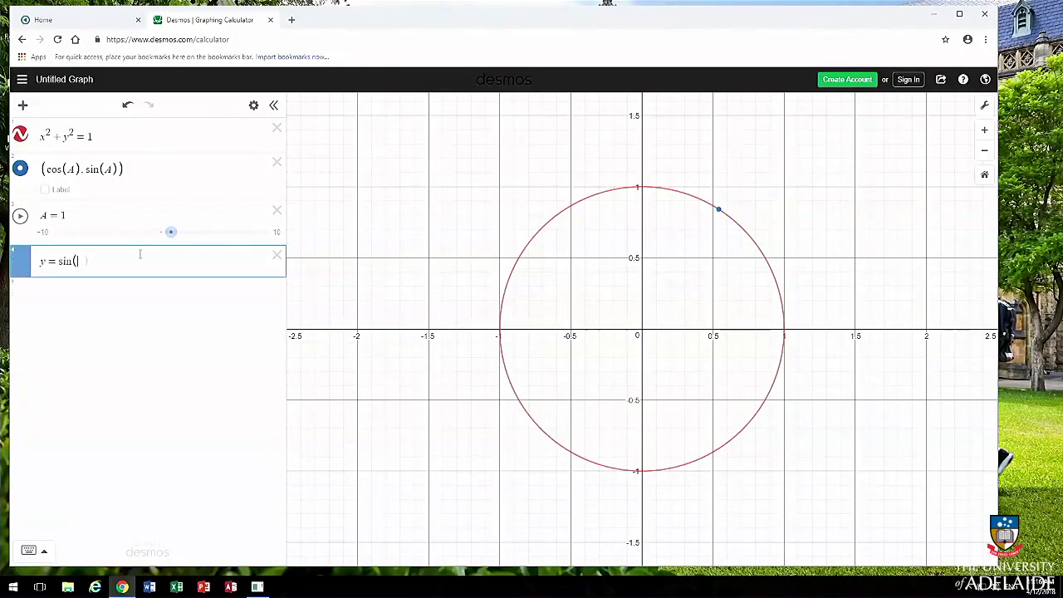
{"action": "type", "text": "Ax"}
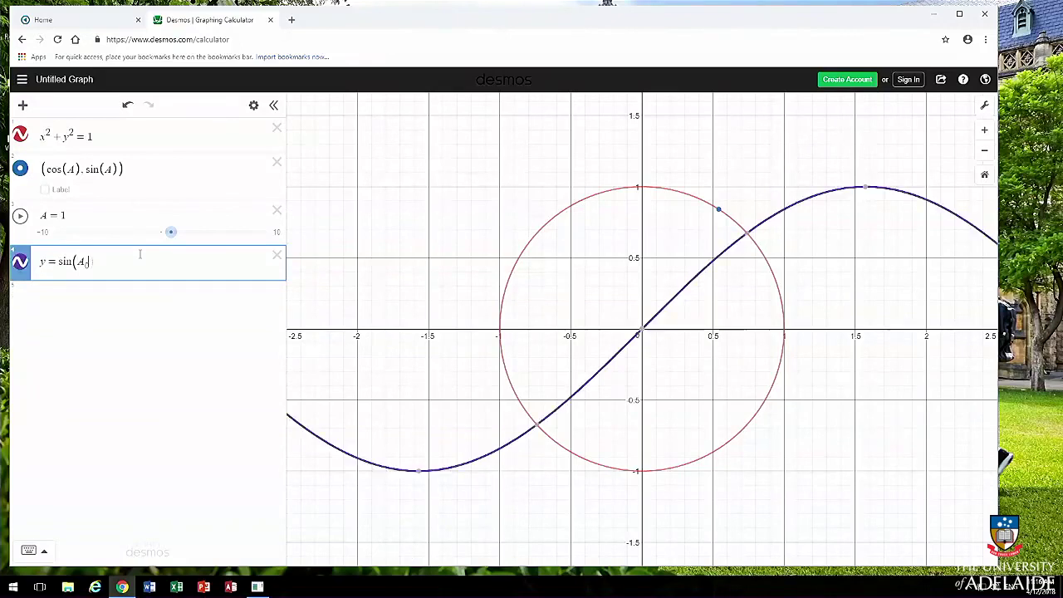
{"action": "key", "text": "BackSpace"}
{"action": "type", "text": ")"}
{"action": "key", "text": "Return"}
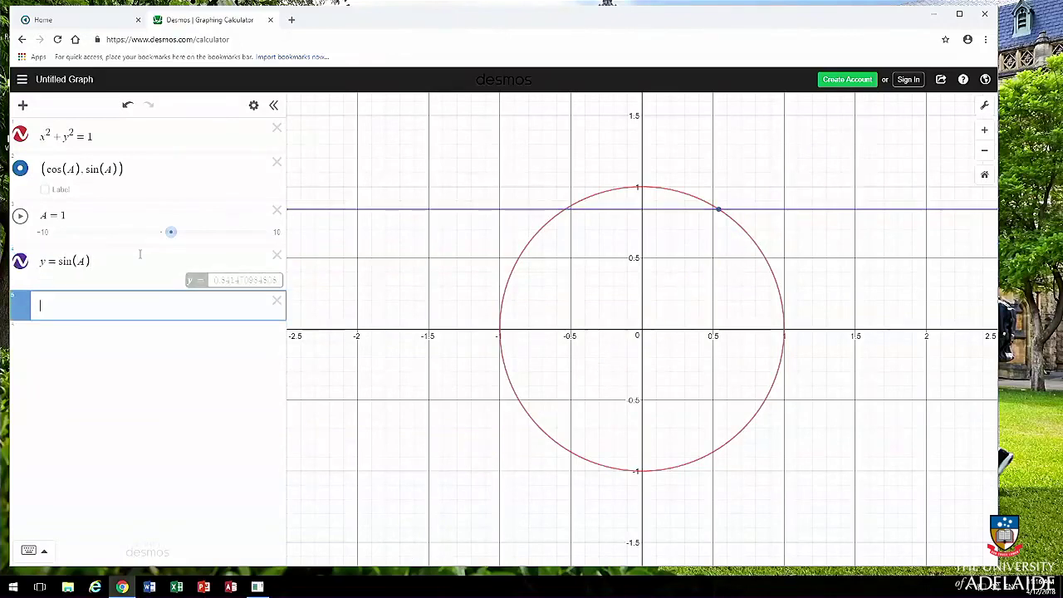
{"action": "type", "text": "x = cos(A)"}
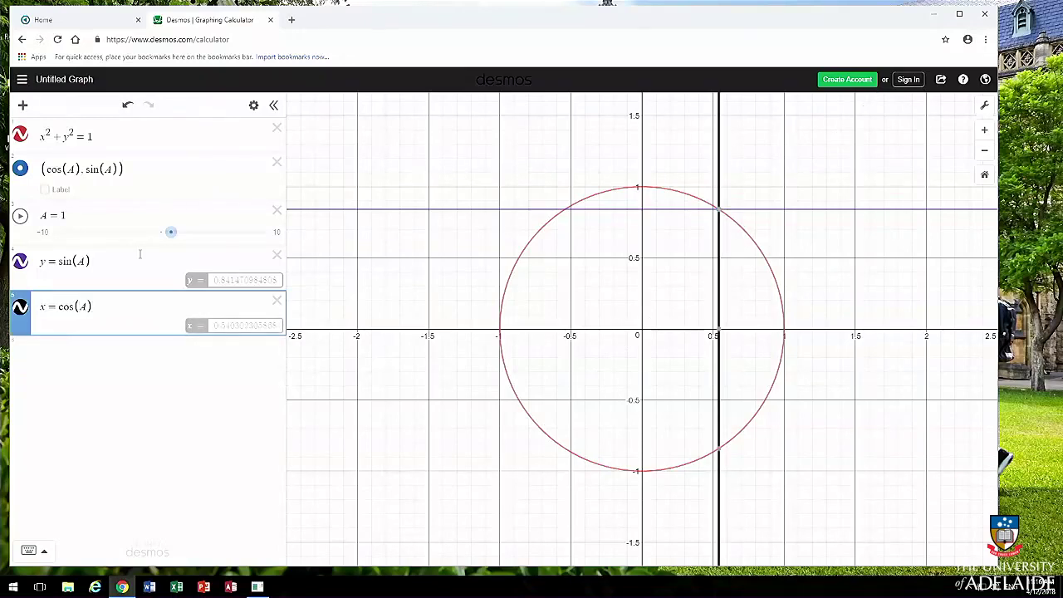
Step: Limit the slider for A to the range 0 to 8π and set A to 0
{"action": "left_click", "coordinate": [80, 215]}
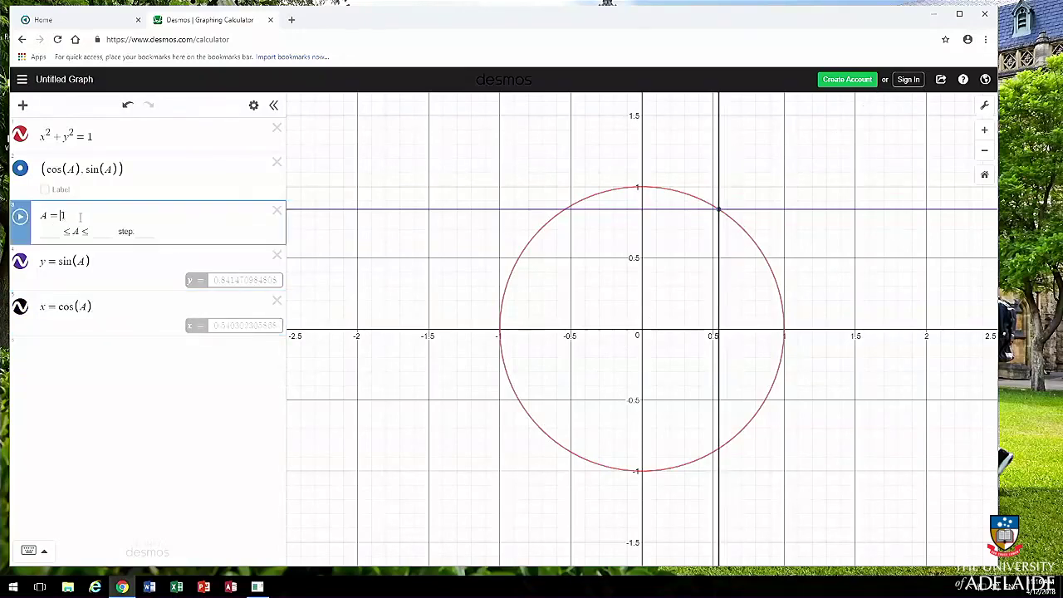
{"action": "left_click", "coordinate": [54, 231]}
{"action": "type", "text": "8"}
{"action": "type", "text": "pi"}
{"action": "key", "text": "BackSpace"}
{"action": "type", "text": "0"}
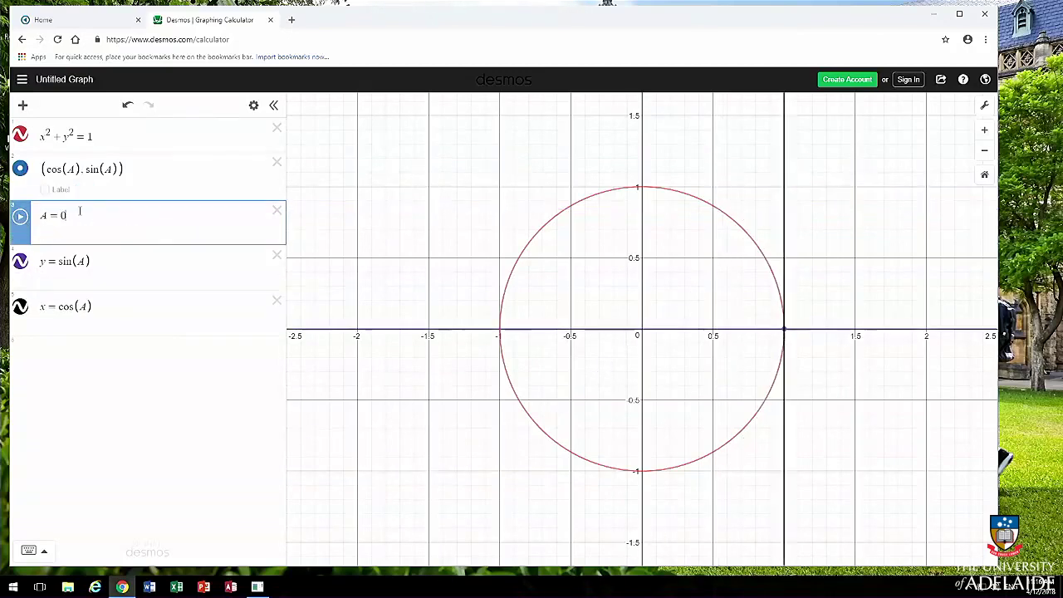
Step: Animate the slider for A at a slower speed, restarting it from A = 0
{"action": "left_click", "coordinate": [20, 217]}
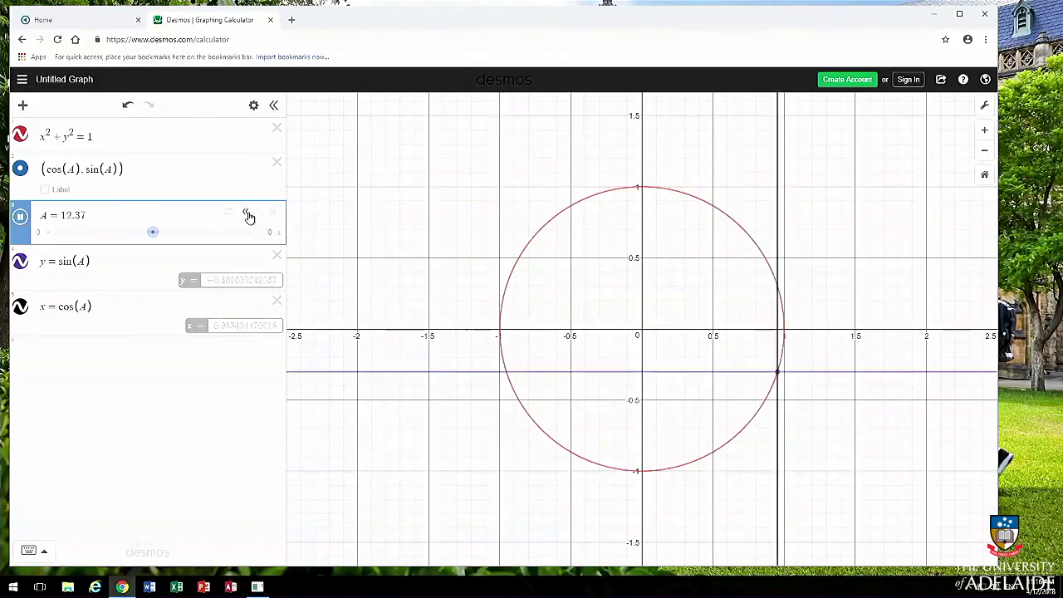
{"action": "left_click", "coordinate": [246, 214]}
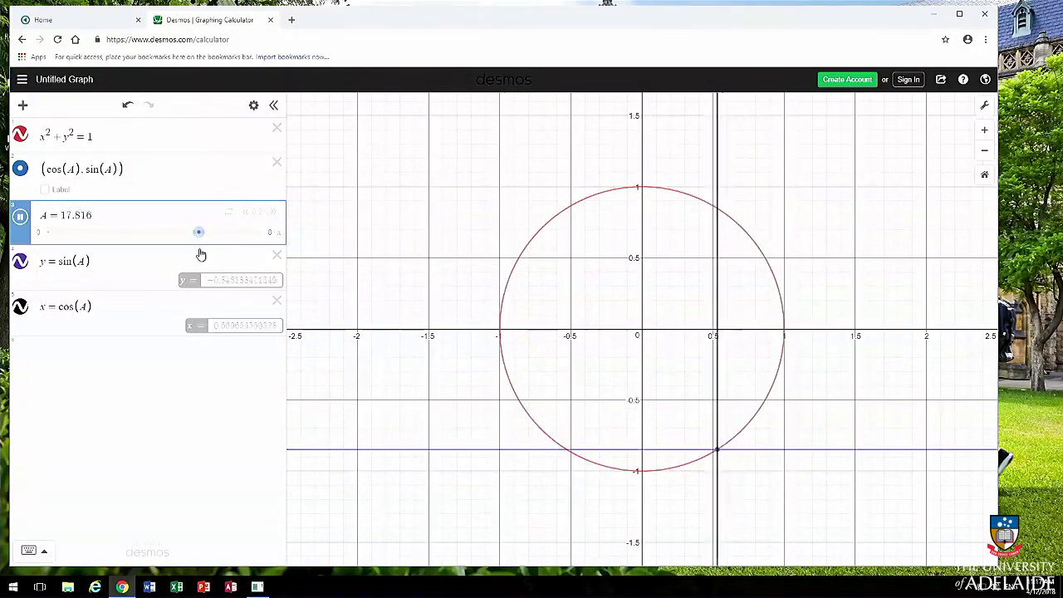
{"action": "left_click_drag", "start_coordinate": [189, 235], "coordinate": [46, 233]}
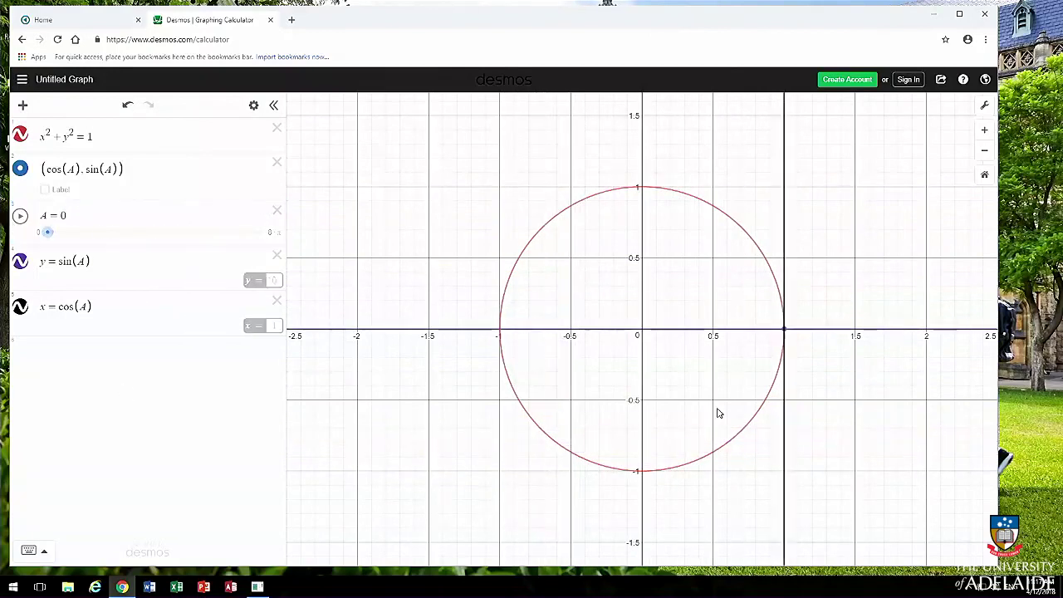
{"action": "left_click", "coordinate": [20, 215]}
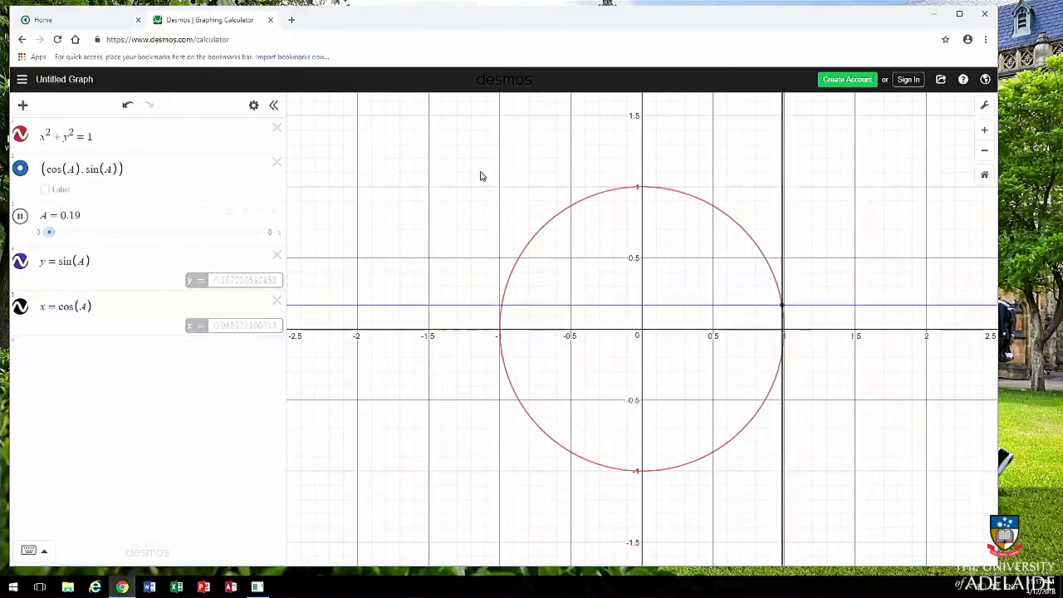
{"action": "right_click", "coordinate": [244, 215]}
{"action": "key", "text": "Escape"}
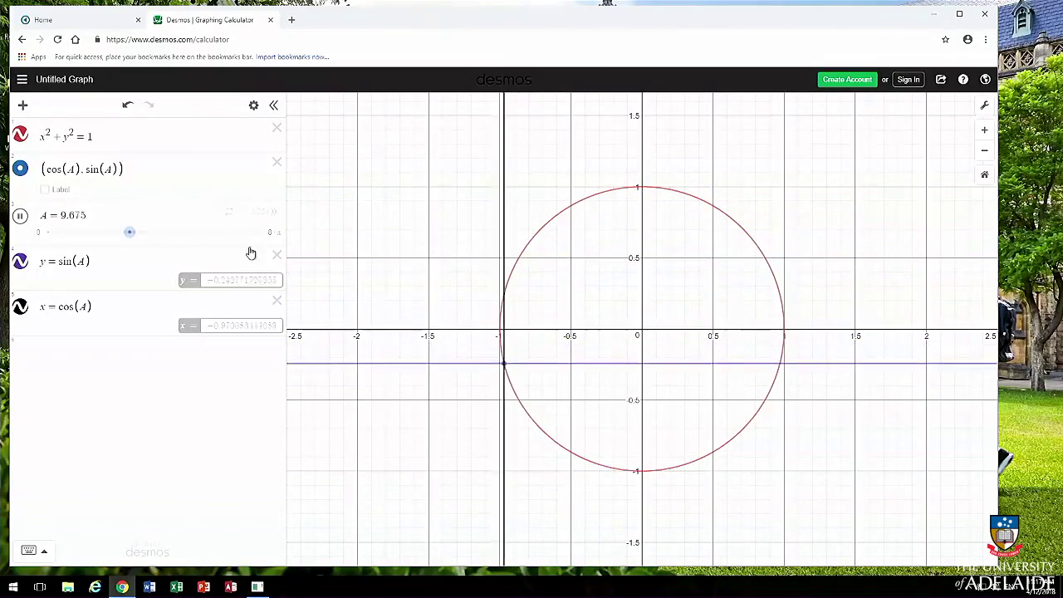
Step: Graph the curve x = sin(y) restricted to {y > 0} as a new expression
{"action": "left_click", "coordinate": [73, 355]}
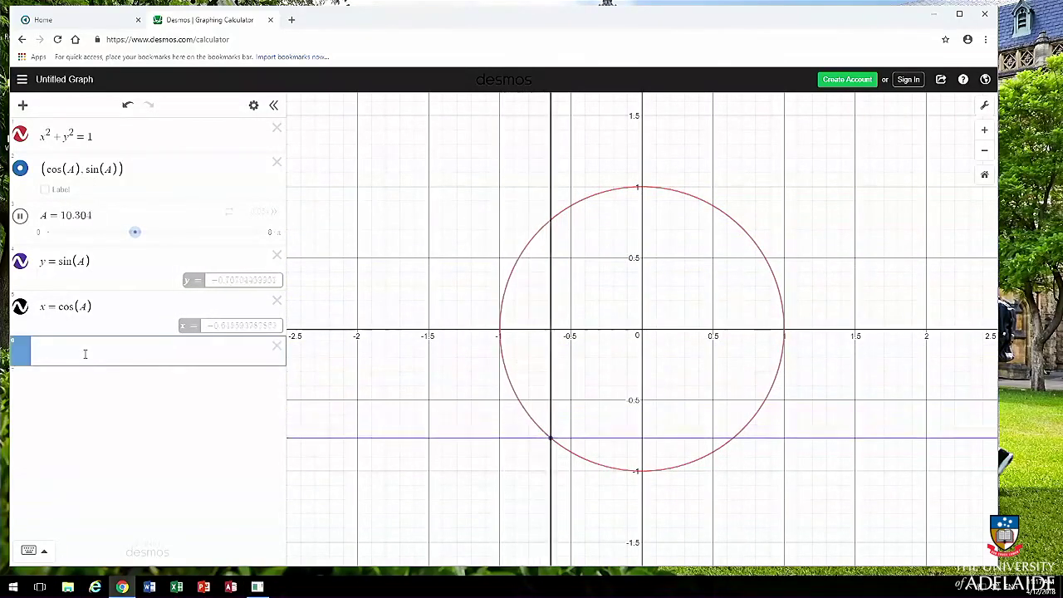
{"action": "type", "text": "x = sin"}
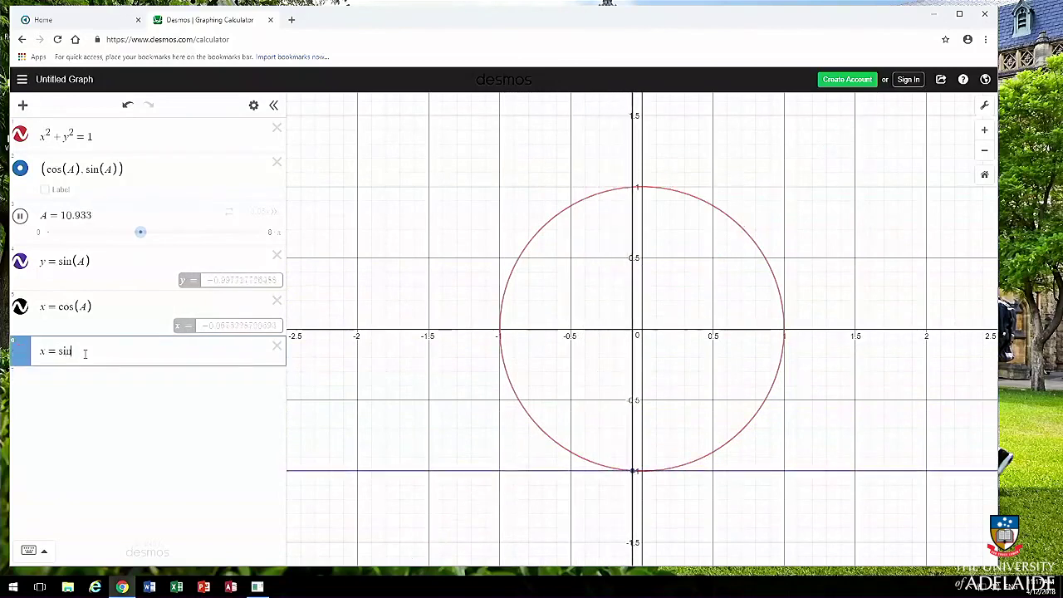
{"action": "type", "text": "(y"}
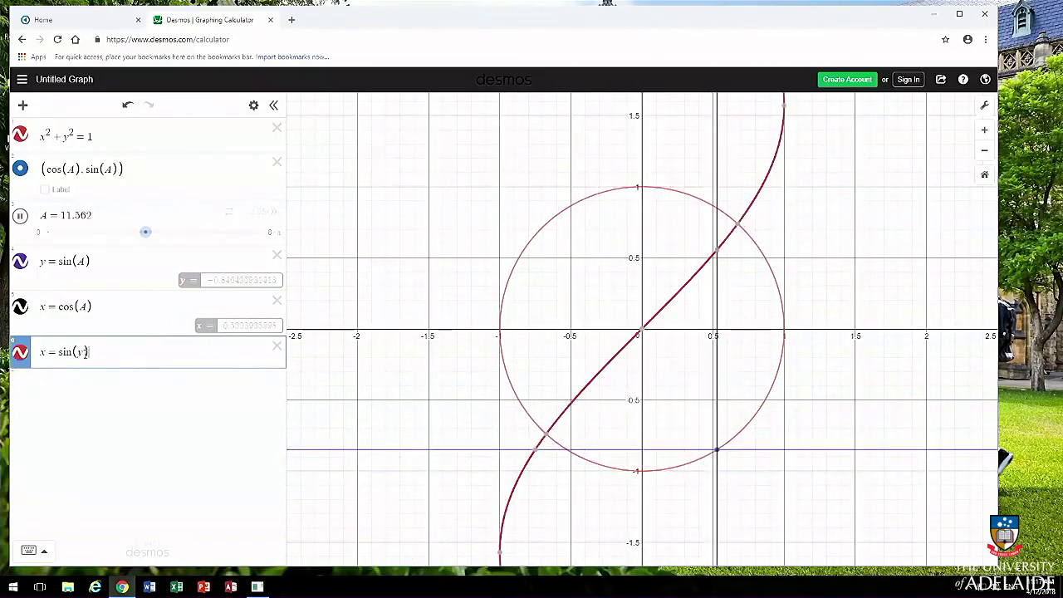
{"action": "type", "text": "){y"}
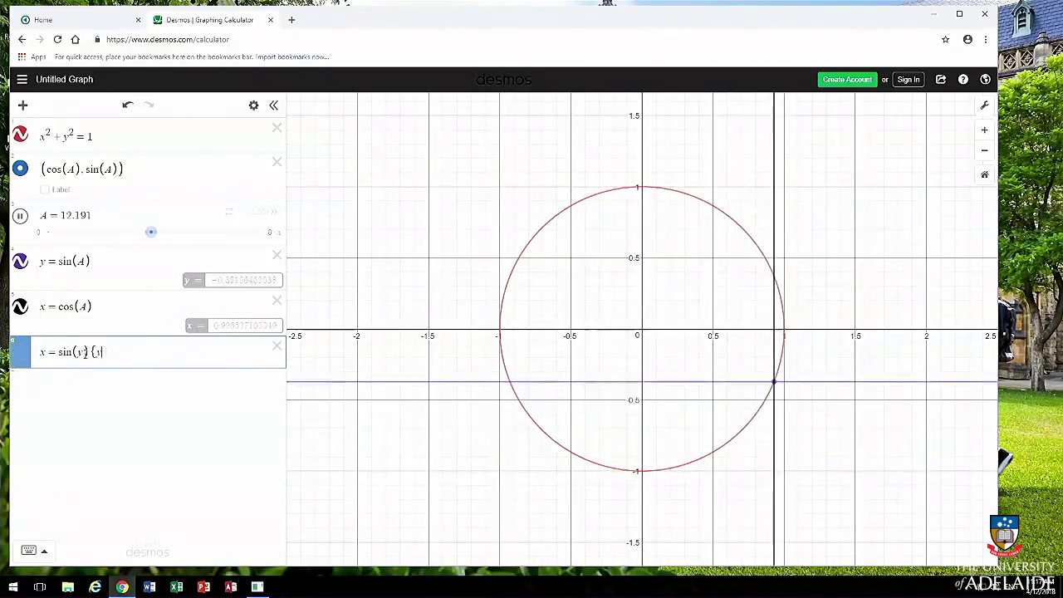
{"action": "type", "text": " > 0"}
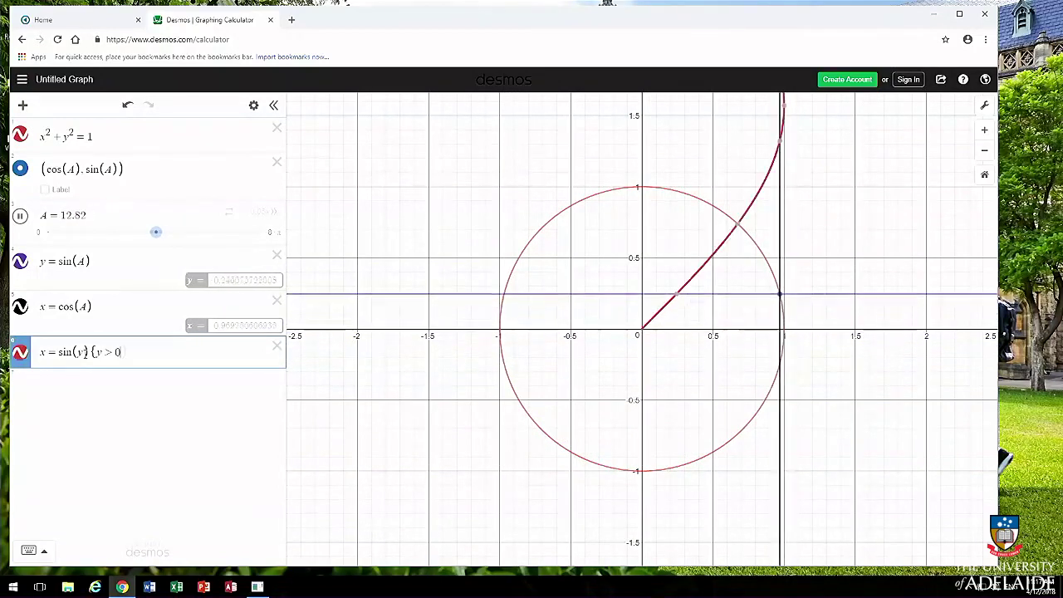
{"action": "type", "text": "}"}
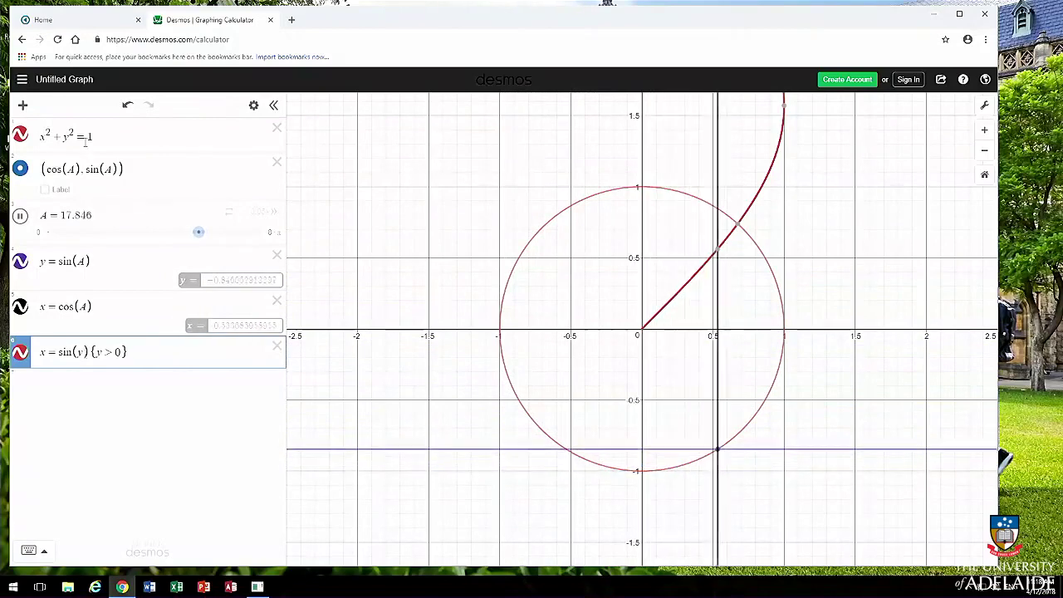
Step: Start a new blank graph
{"action": "left_click", "coordinate": [24, 79]}
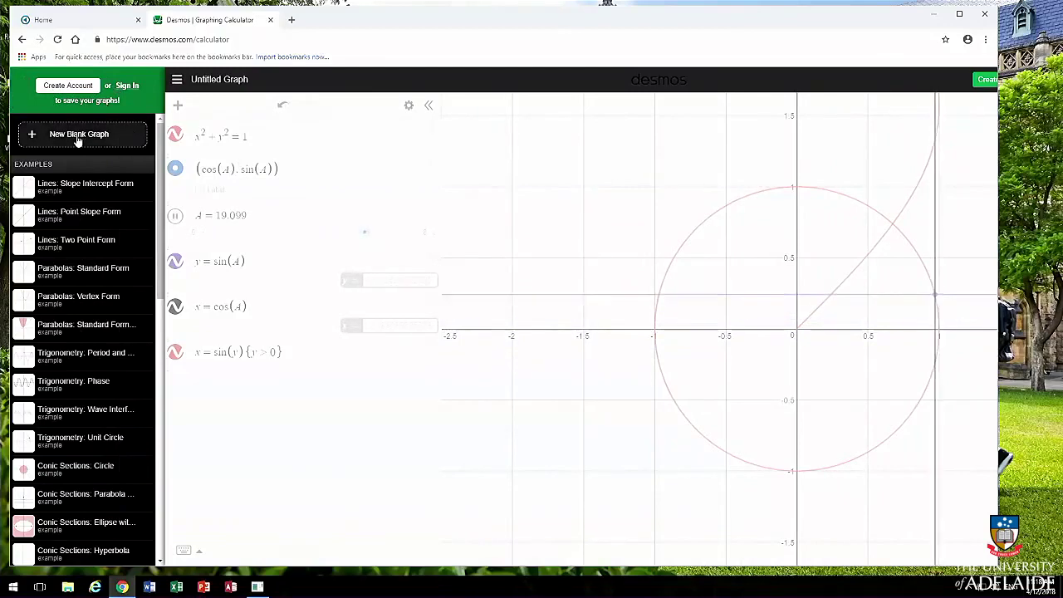
{"action": "left_click", "coordinate": [83, 134]}
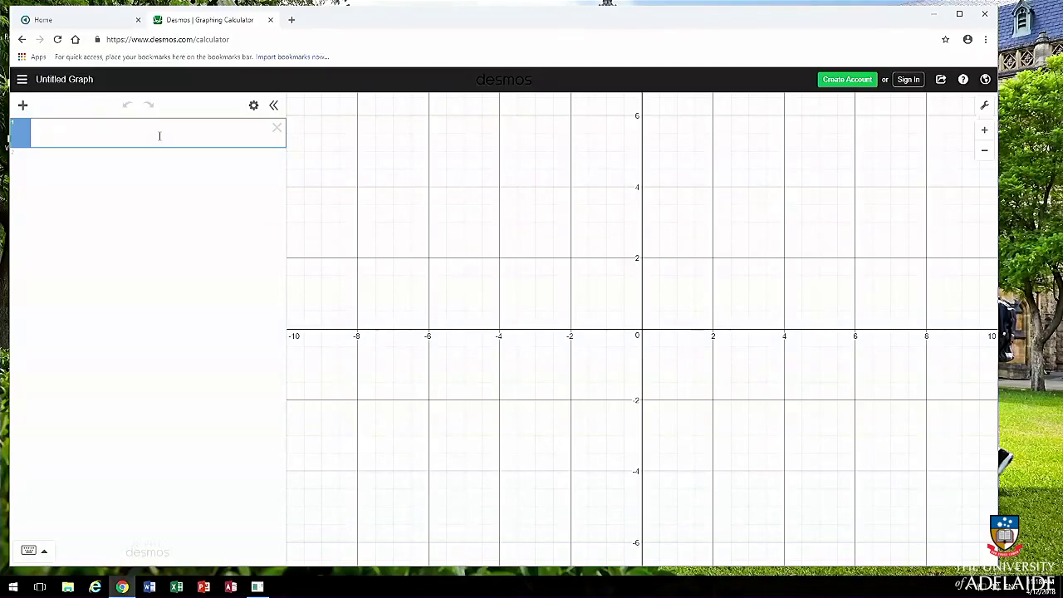
{"action": "key", "text": "BackSpace"}
{"action": "type", "text": "("}
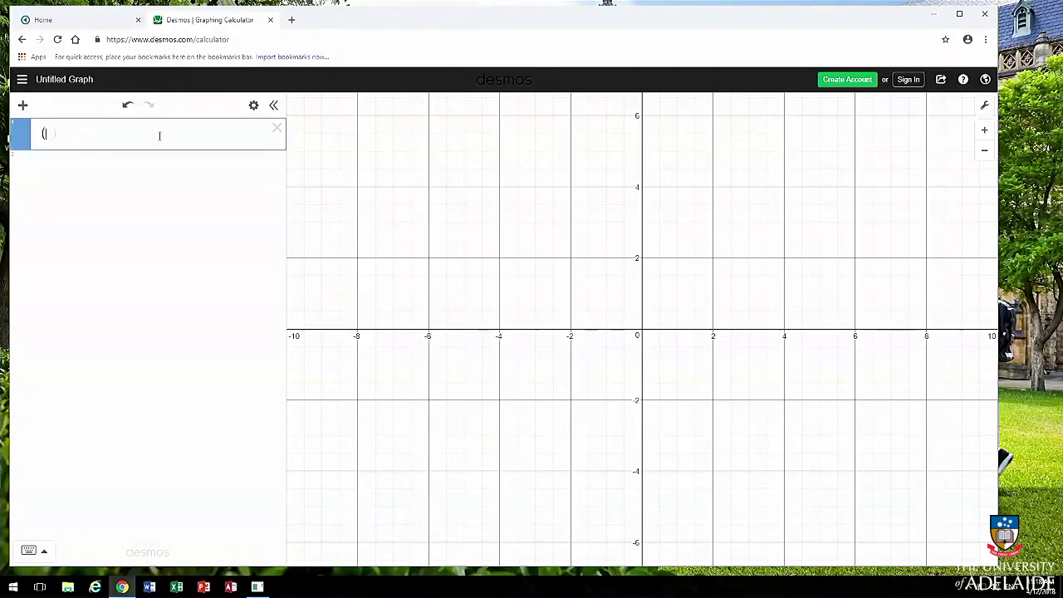
{"action": "type", "text": "h("}
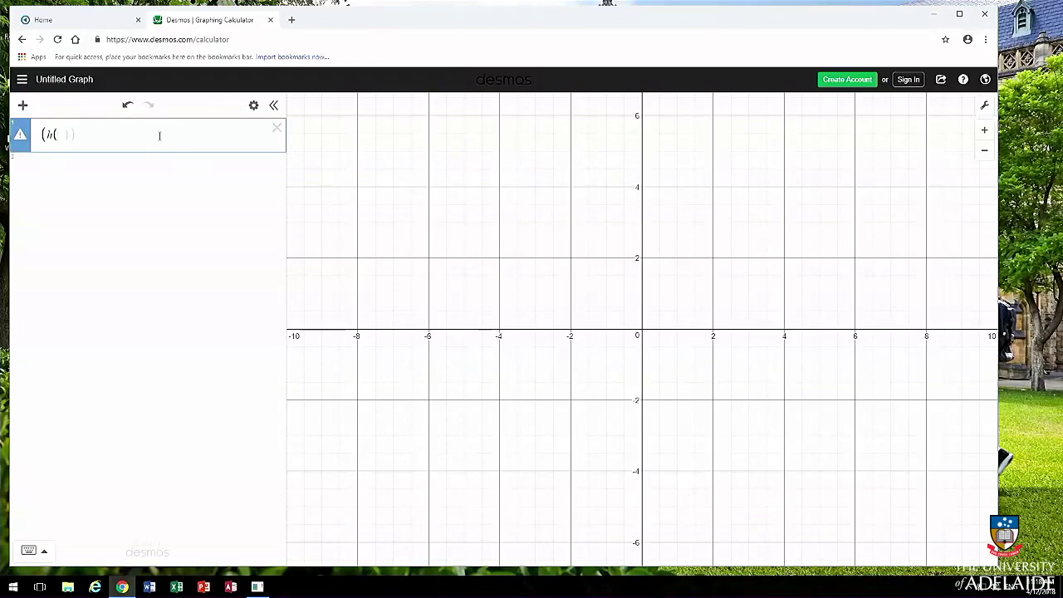
{"action": "key", "text": "BackSpace"}
{"action": "key", "text": "BackSpace"}
{"action": "key", "text": "BackSpace"}
Step: Define c = 1 as a slider ranging from 1 to 3 with a step of 1
{"action": "type", "text": "c = 1"}
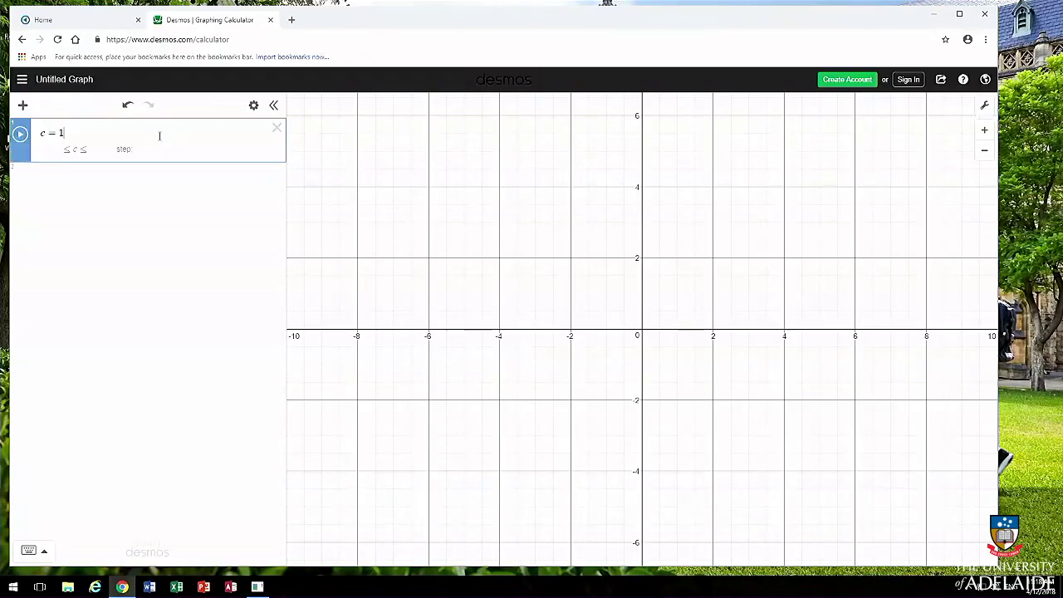
{"action": "key", "text": "Return"}
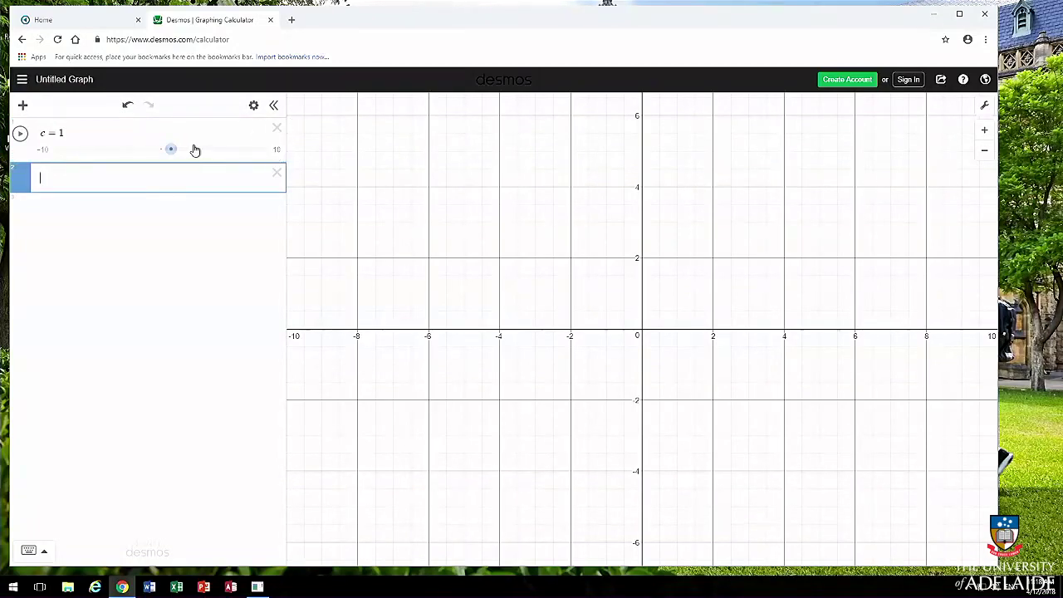
{"action": "left_click", "coordinate": [78, 131]}
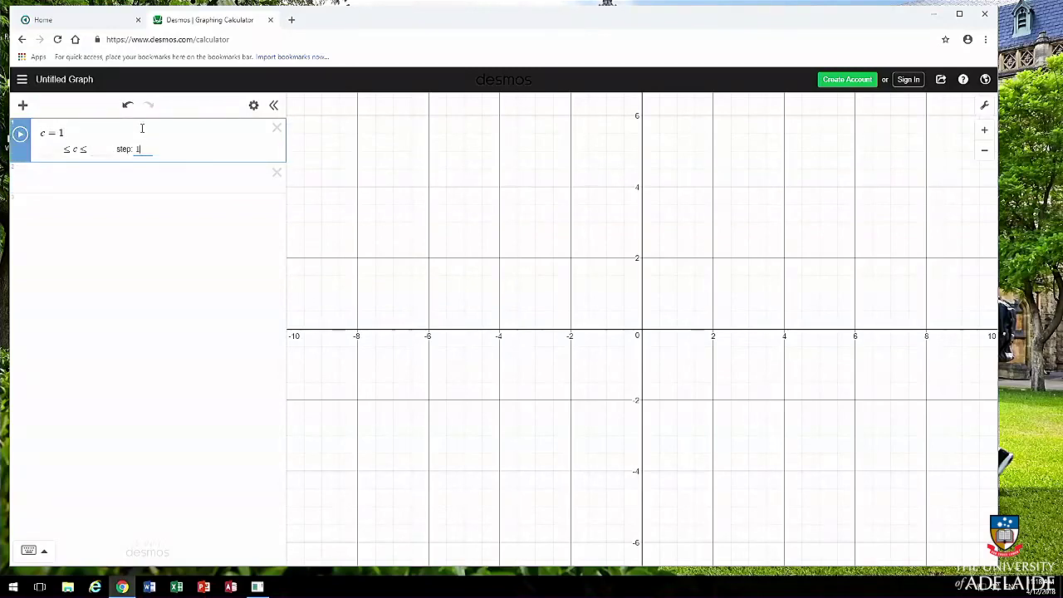
{"action": "left_click", "coordinate": [46, 147]}
Step: Add the parametric expression (h(c − 1)t, t²) below c, with a slider for h
{"action": "left_click", "coordinate": [126, 177]}
{"action": "type", "text": "(h("}
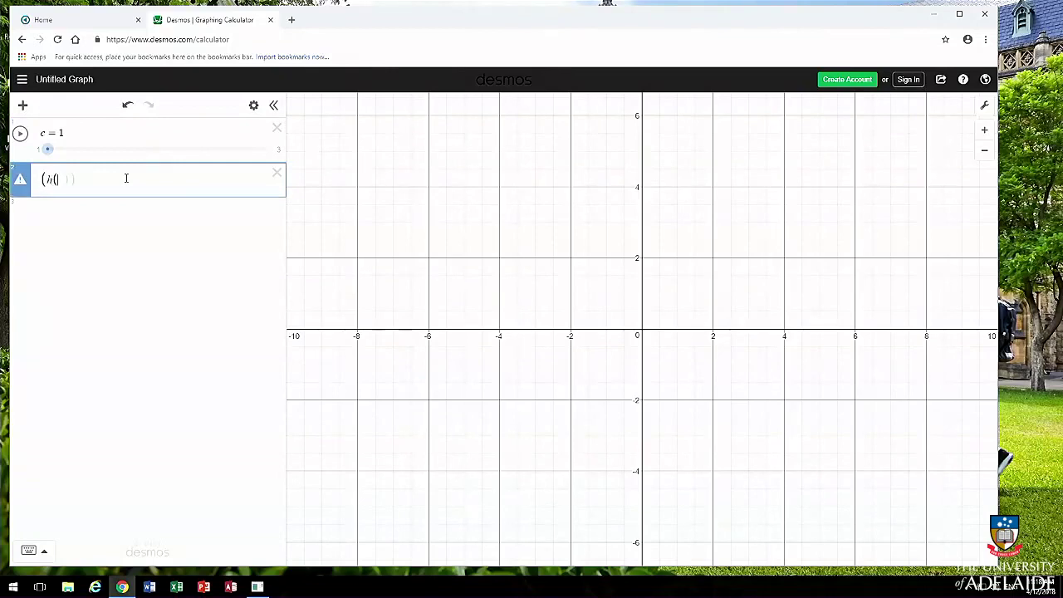
{"action": "type", "text": "c"}
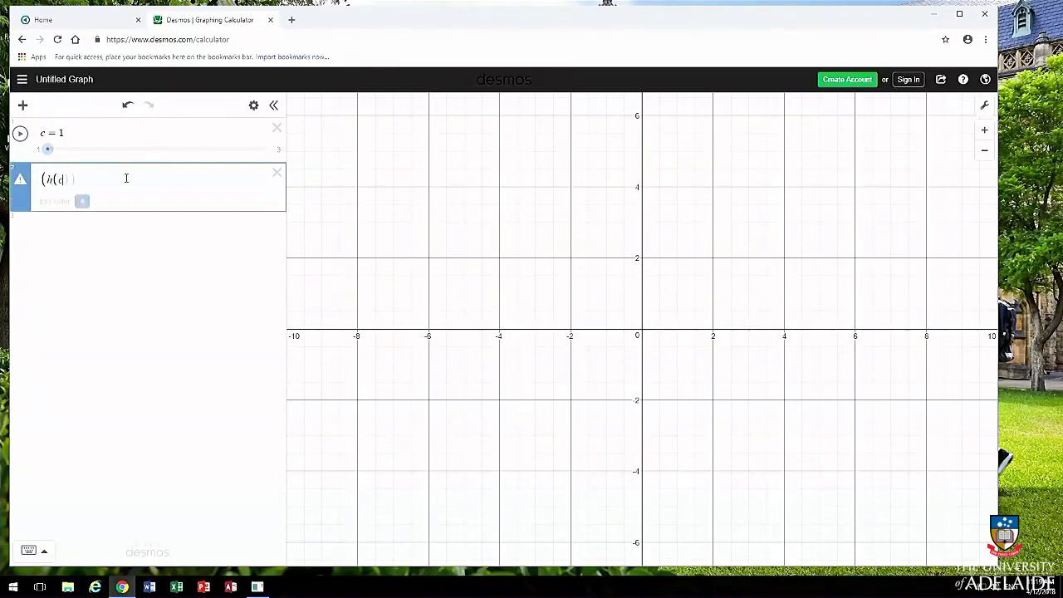
{"action": "type", "text": "-1)t"}
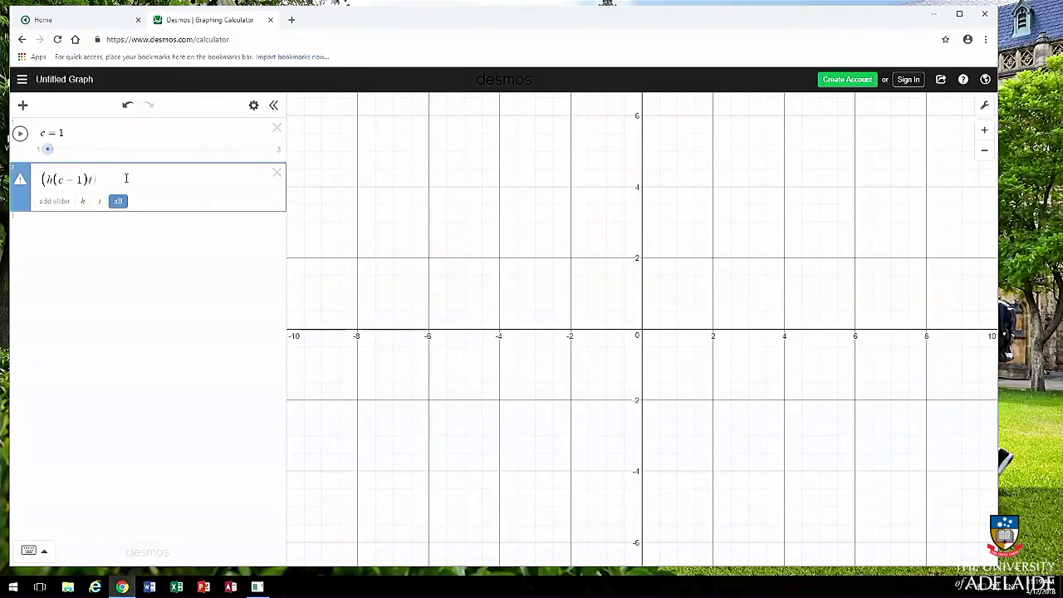
{"action": "type", "text": "("}
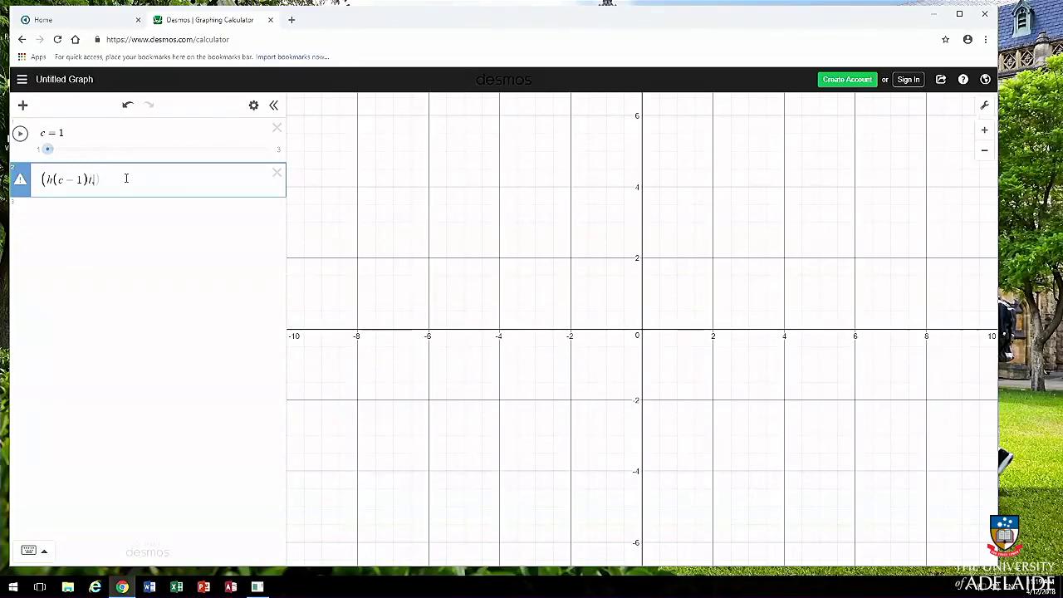
{"action": "type", "text": "t"}
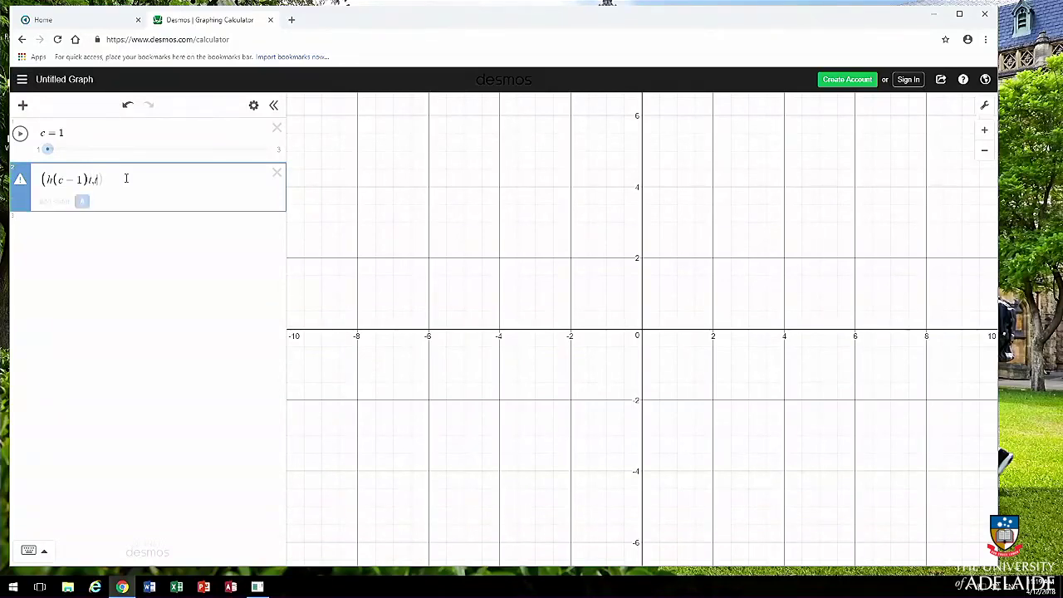
{"action": "type", "text": "^2"}
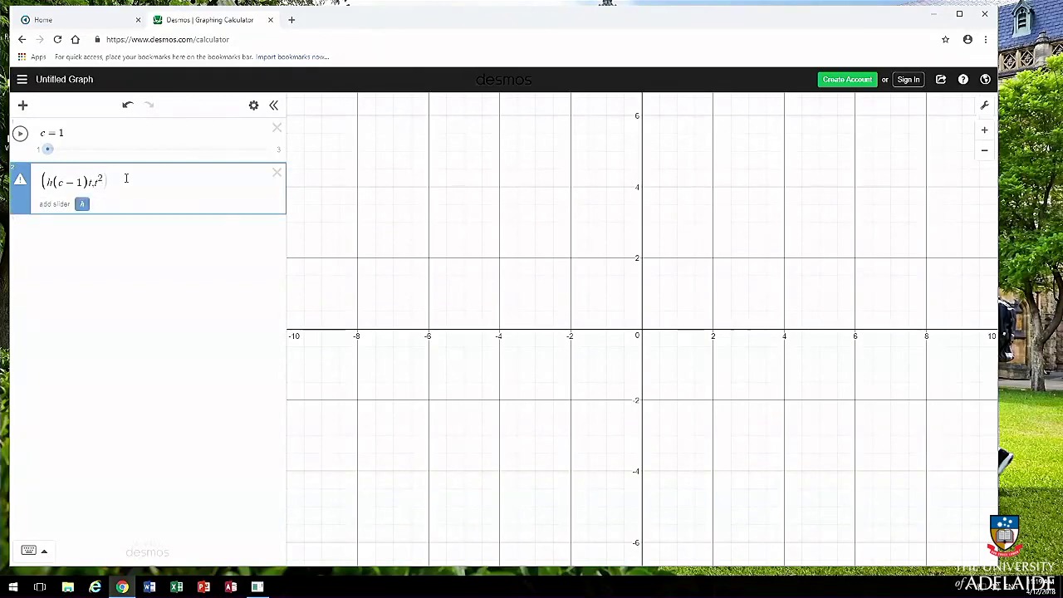
{"action": "type", "text": ")"}
{"action": "key", "text": "Return"}
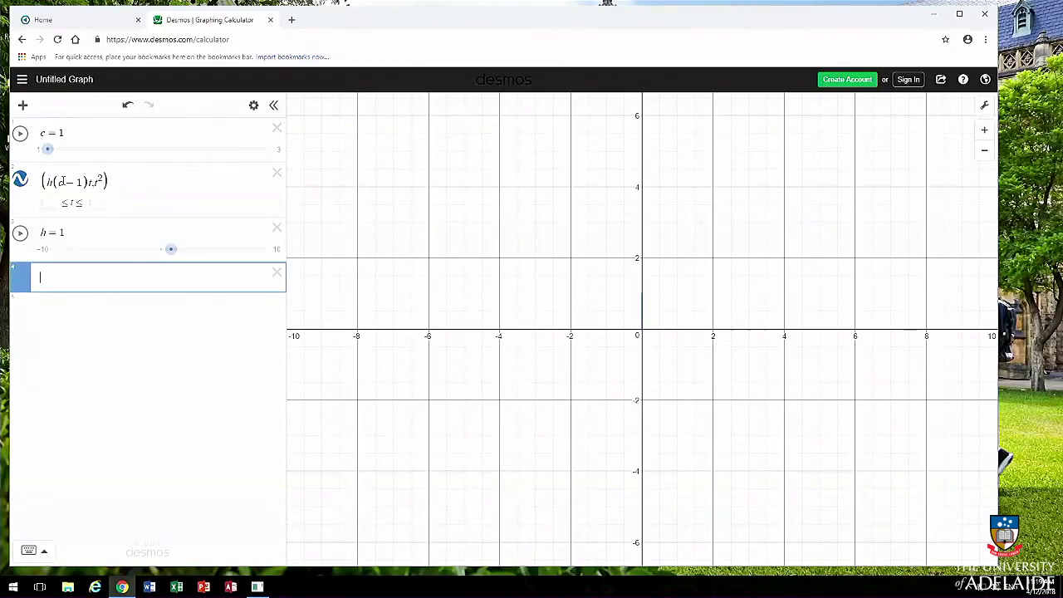
Step: Define h = {x = 0:1} as a new expression and delete the h = 1 slider
{"action": "type", "text": "h"}
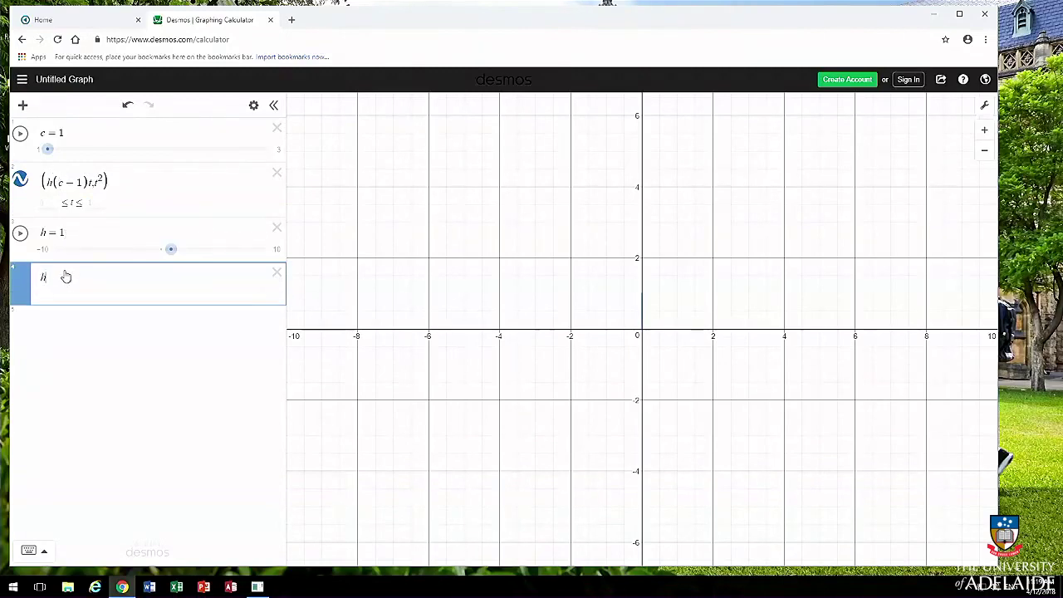
{"action": "type", "text": " = {"}
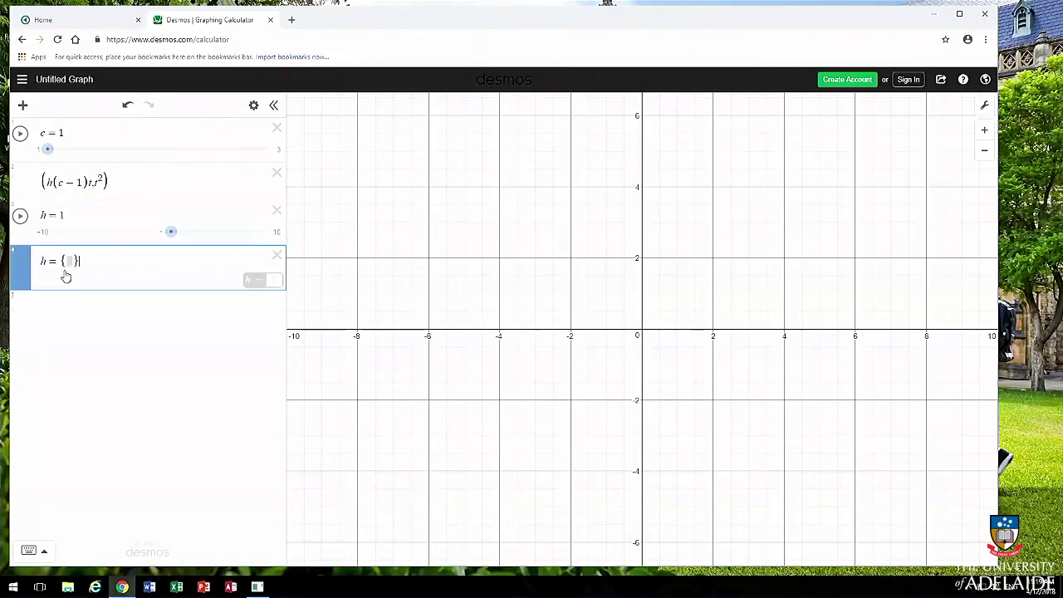
{"action": "type", "text": "x = 0:1"}
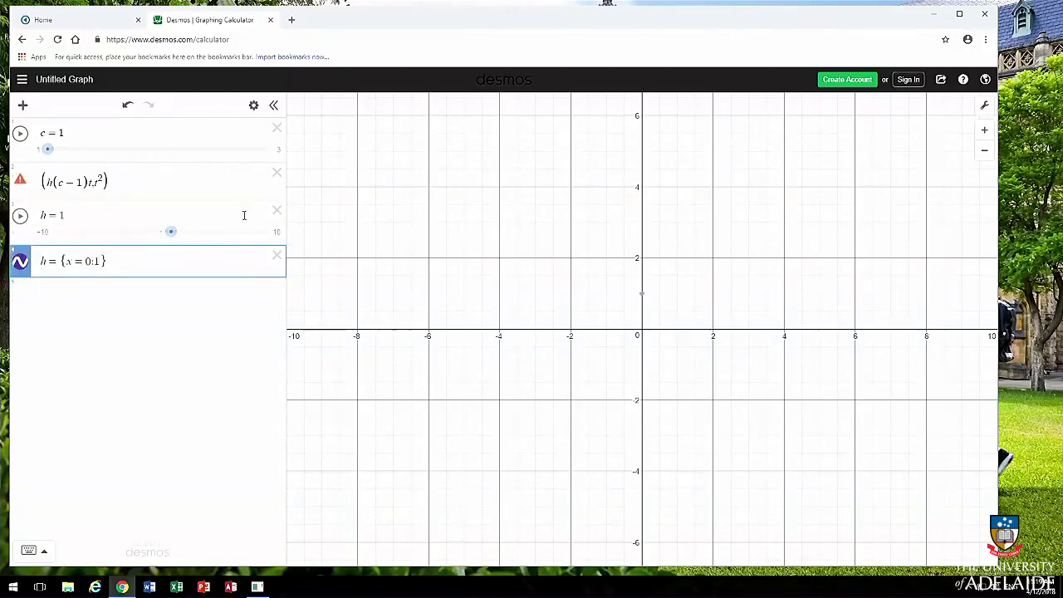
{"action": "left_click", "coordinate": [276, 210]}
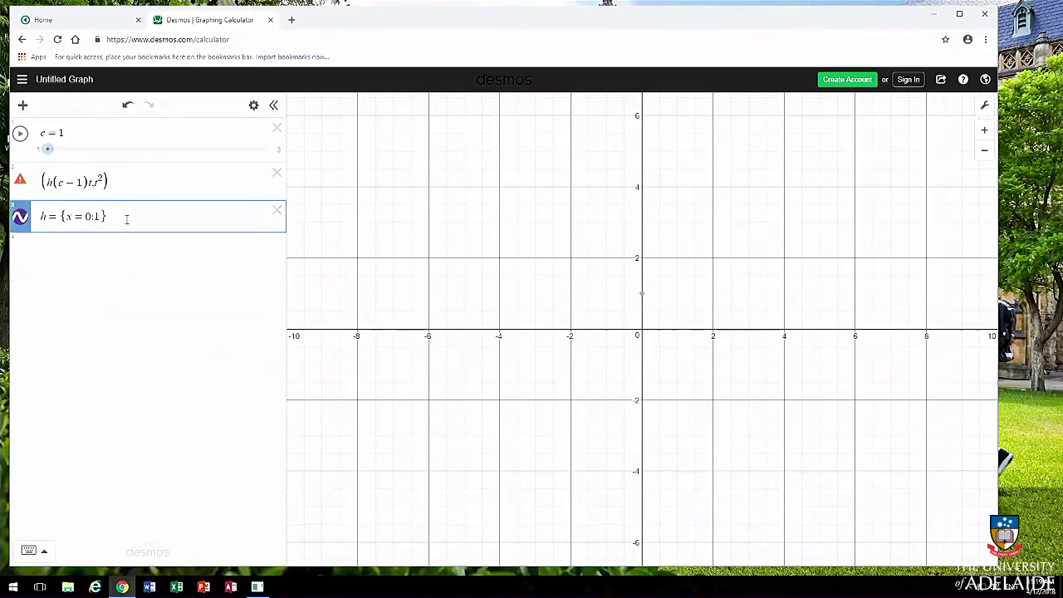
Step: Turn the definition of h into a function of x, so it reads h(x) = {x = 0:1}
{"action": "left_click", "coordinate": [127, 218]}
{"action": "left_click", "coordinate": [93, 182]}
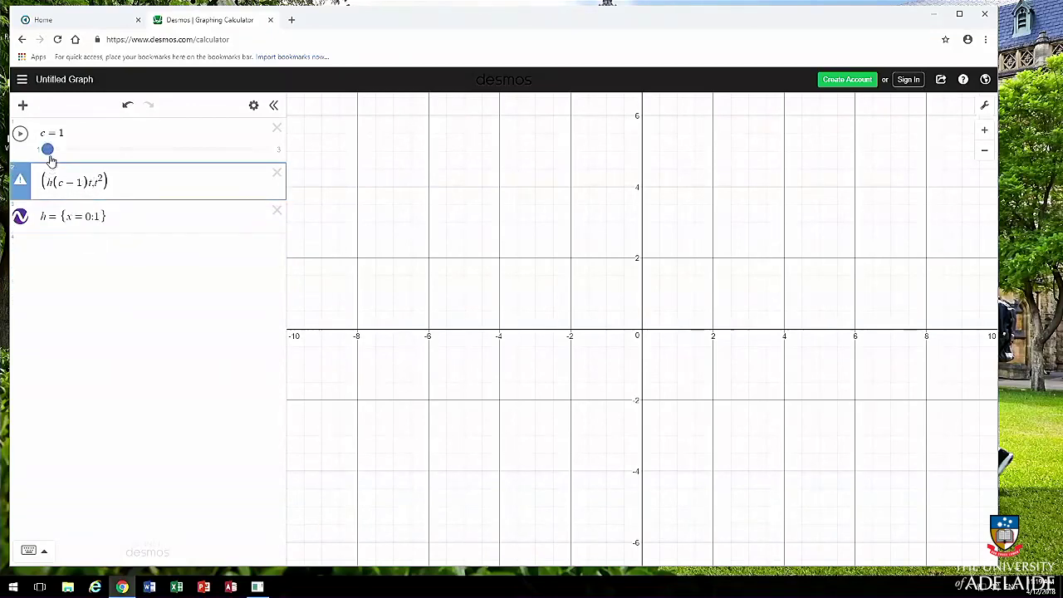
{"action": "left_click", "coordinate": [94, 216]}
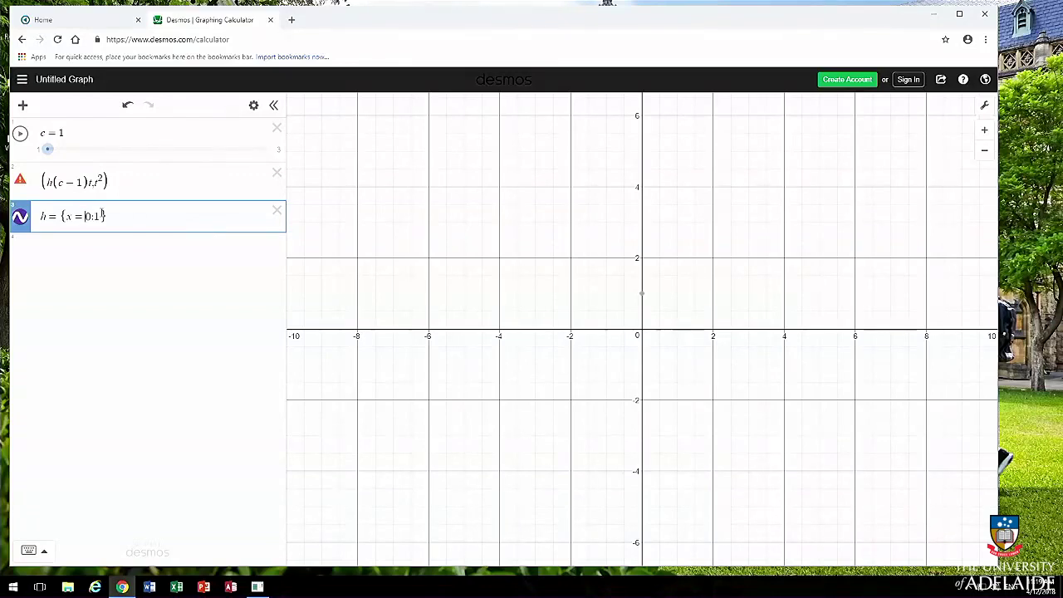
{"action": "left_click", "coordinate": [46, 210]}
{"action": "type", "text": "(x)"}
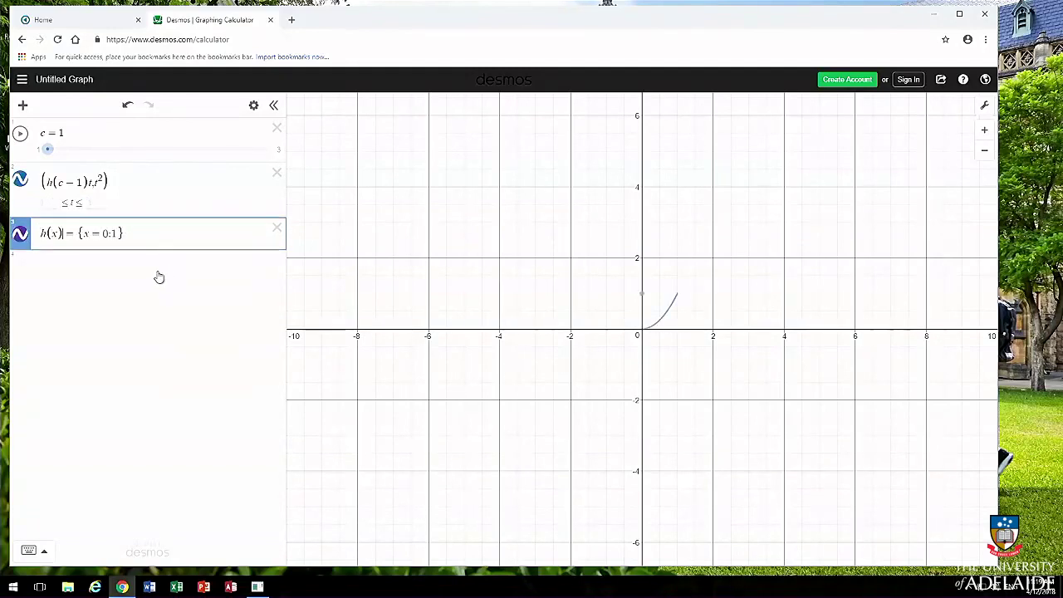
Step: Set the parameter range of the t² curve to −100 ≤ t ≤ 100
{"action": "left_click", "coordinate": [90, 202]}
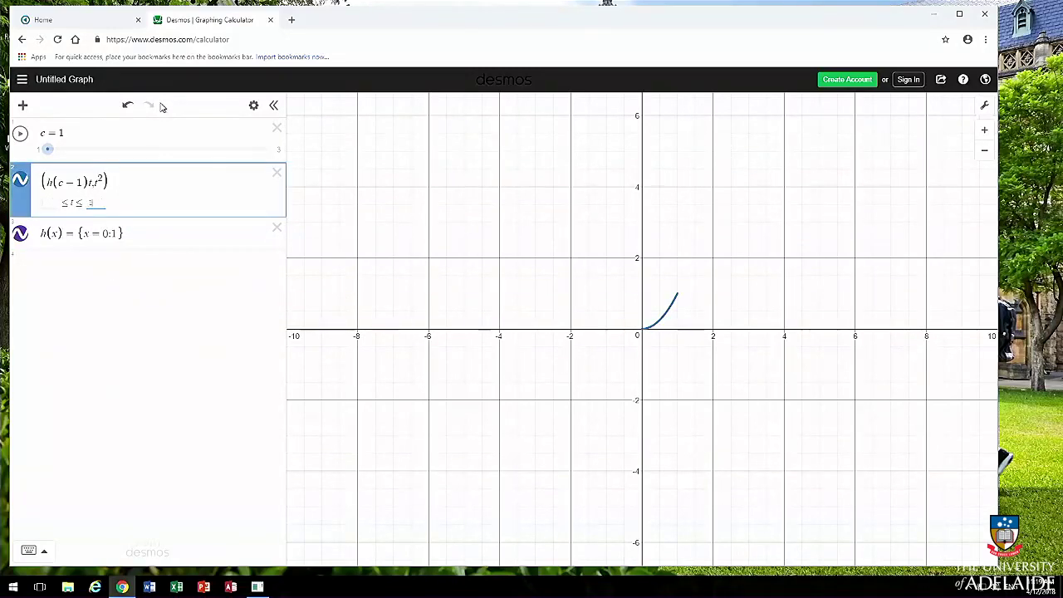
{"action": "type", "text": "00"}
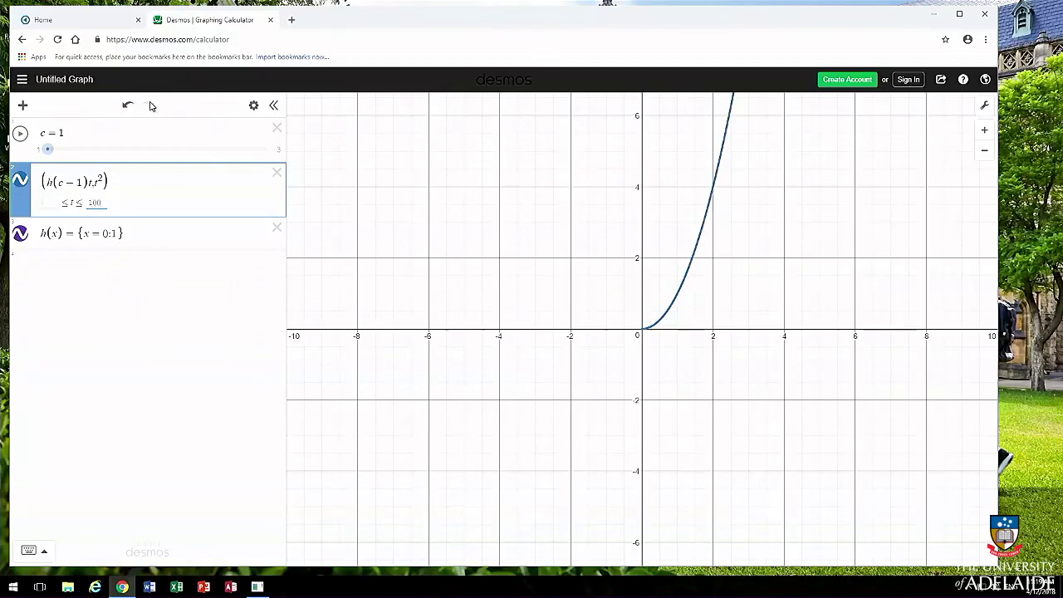
{"action": "left_click", "coordinate": [50, 201]}
{"action": "type", "text": "-100"}
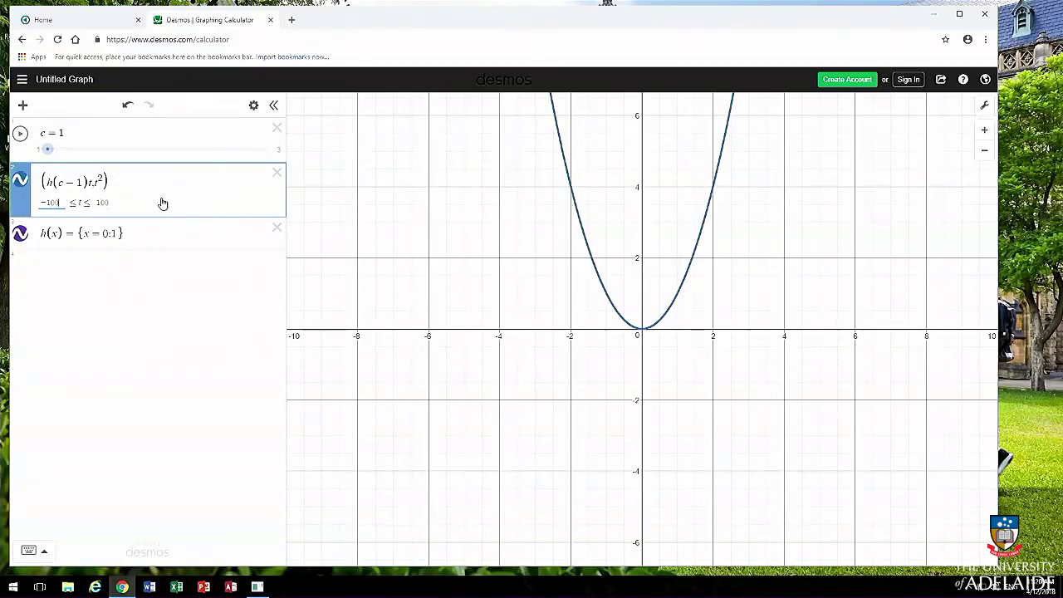
Step: Duplicate the parametric t² expression directly below it and change the copy's second coordinate to e^t
{"action": "left_click", "coordinate": [117, 207]}
{"action": "left_click_drag", "start_coordinate": [42, 181], "coordinate": [142, 212]}
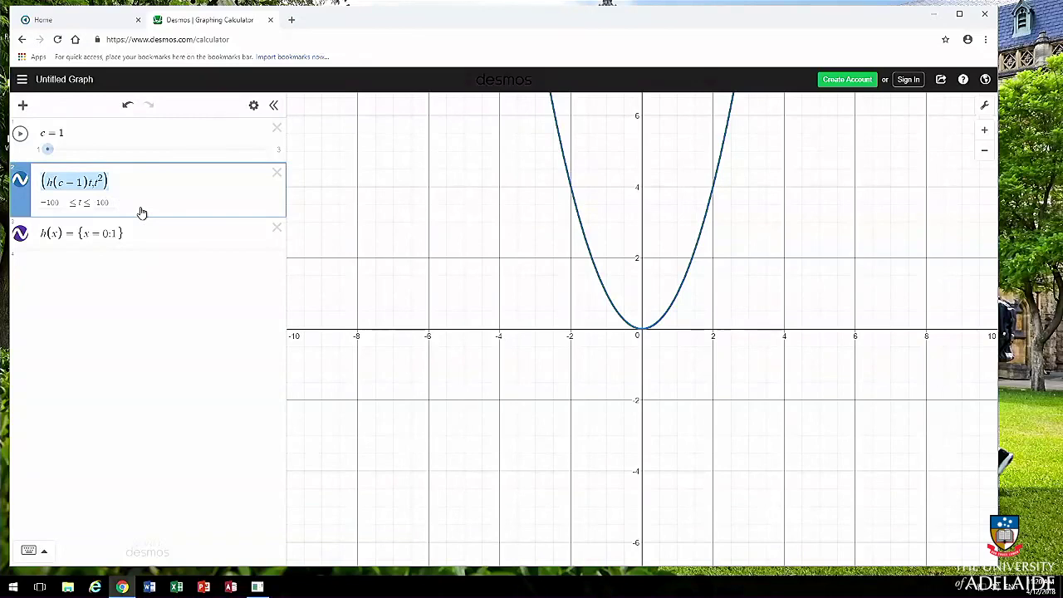
{"action": "key", "text": "ctrl+c"}
{"action": "key", "text": "Return"}
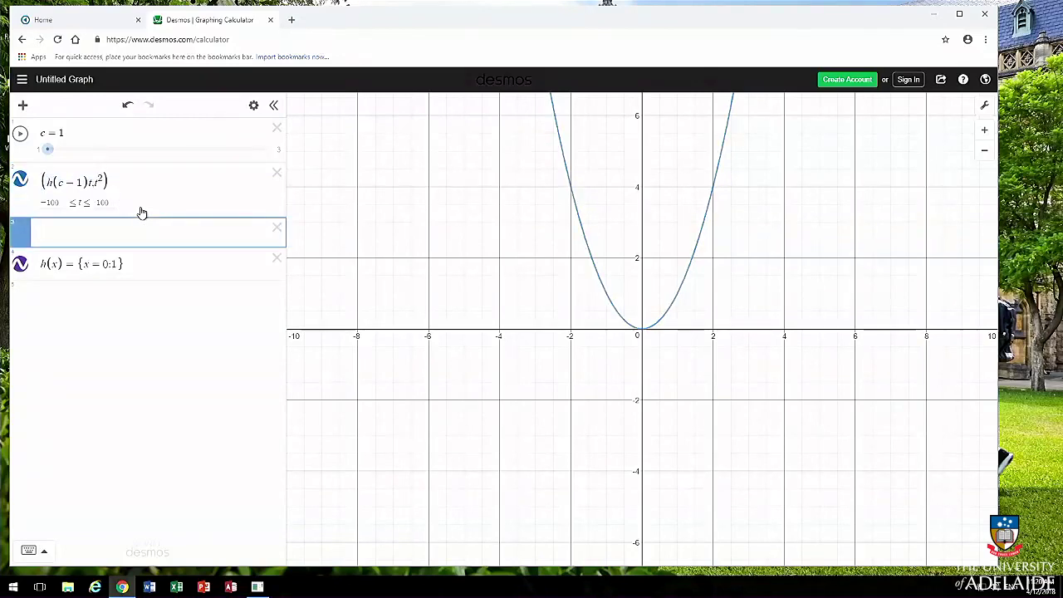
{"action": "key", "text": "ctrl+v"}
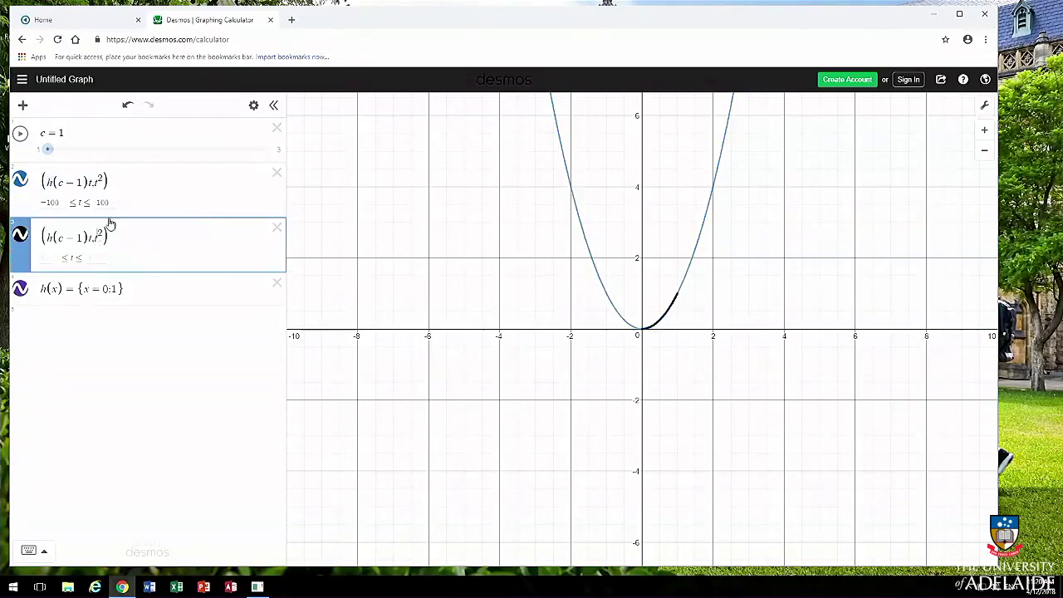
{"action": "key", "text": "BackSpace"}
{"action": "key", "text": "BackSpace"}
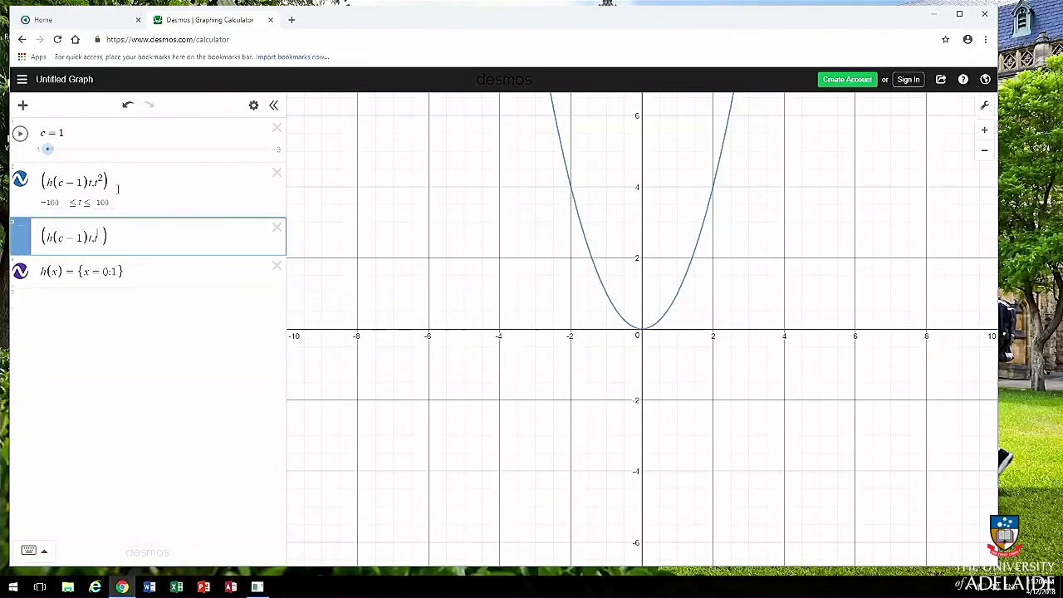
{"action": "key", "text": "BackSpace"}
{"action": "type", "text": "e"}
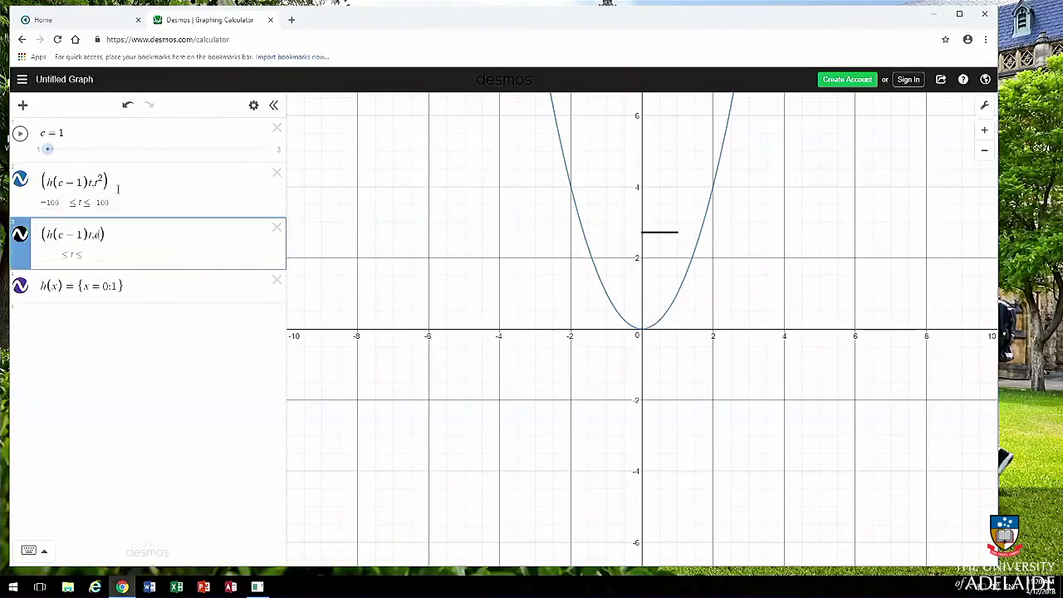
{"action": "type", "text": "^t"}
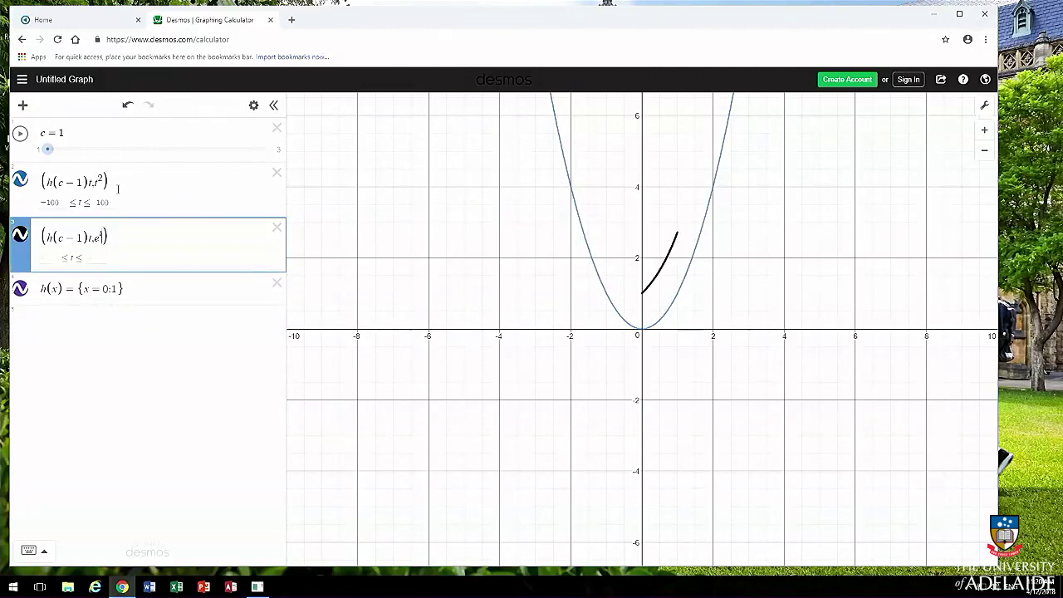
Step: Set the parameter range of the e^t curve to −100 ≤ t ≤ 100
{"action": "left_click", "coordinate": [40, 259]}
{"action": "type", "text": "-100"}
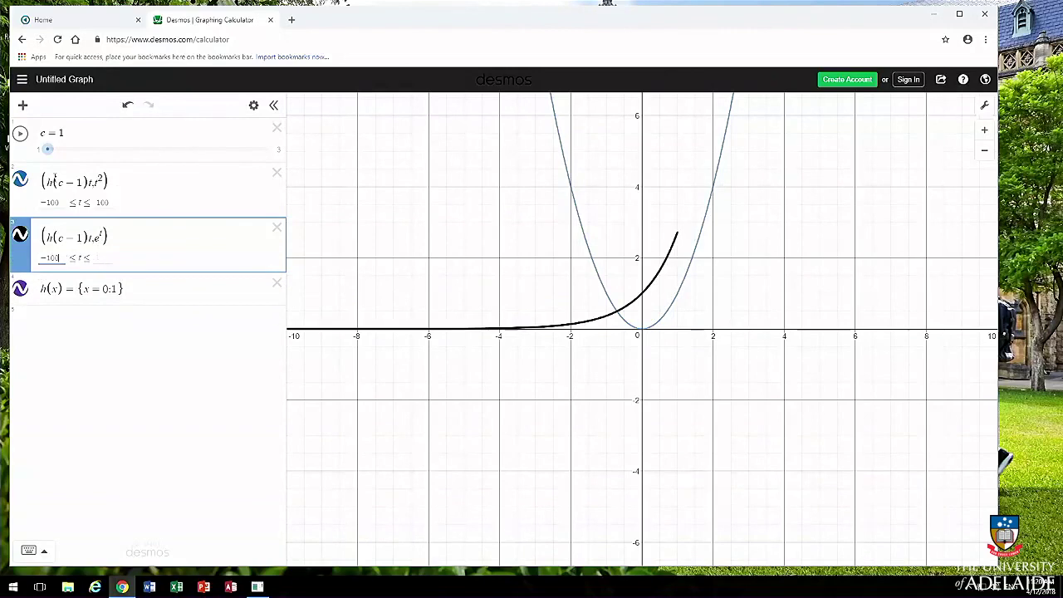
{"action": "left_click", "coordinate": [100, 257]}
{"action": "type", "text": "100"}
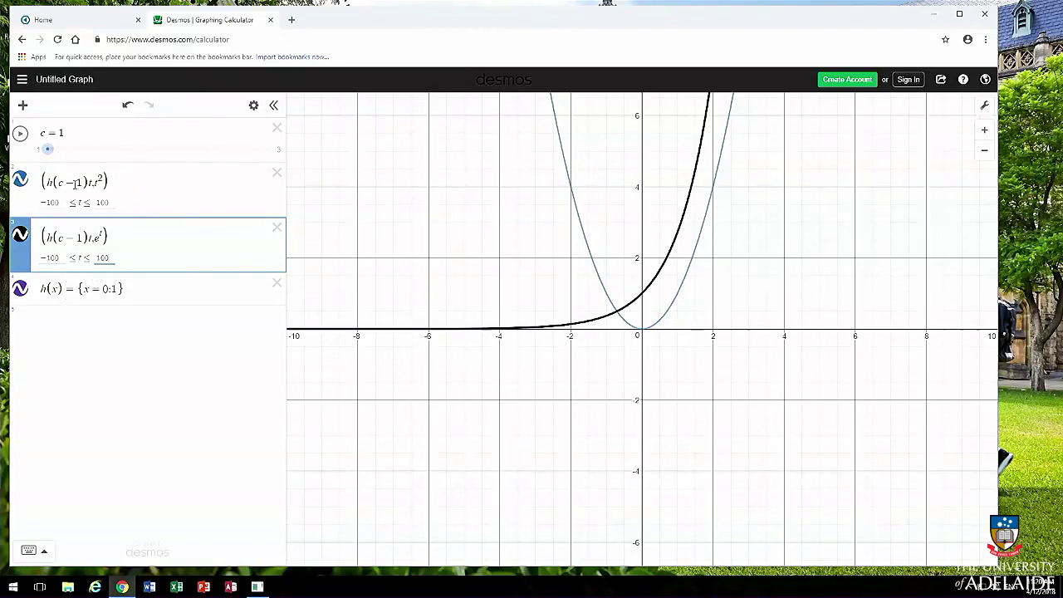
Step: Change the e^t curve's first coordinate to h(c − 2)t
{"action": "left_click", "coordinate": [78, 238]}
{"action": "key", "text": "BackSpace"}
{"action": "type", "text": "2"}
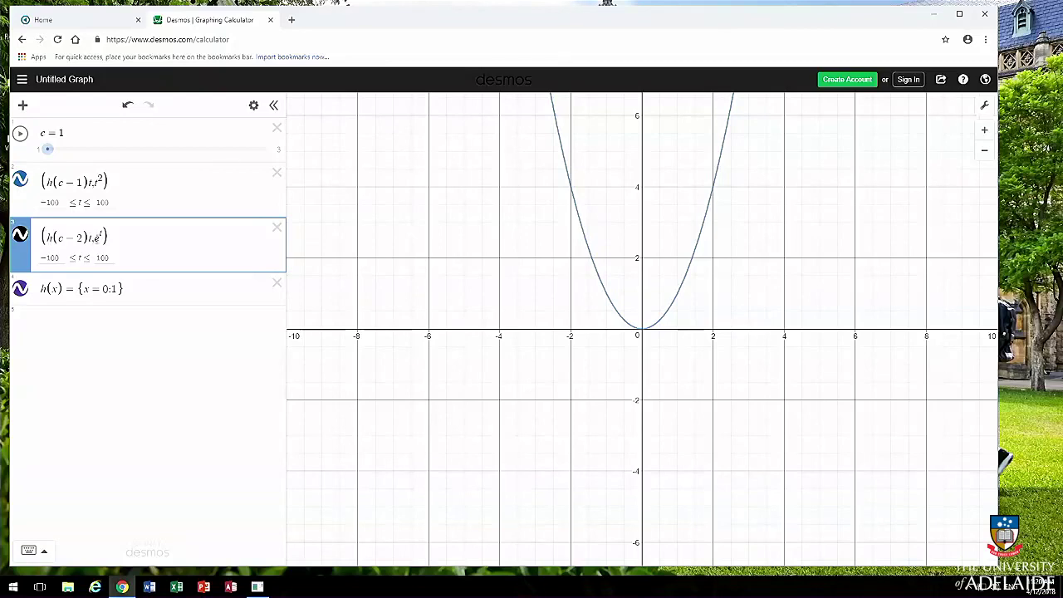
Step: Evaluate h(1) in a new expression below the e^t curve
{"action": "key", "text": "Return"}
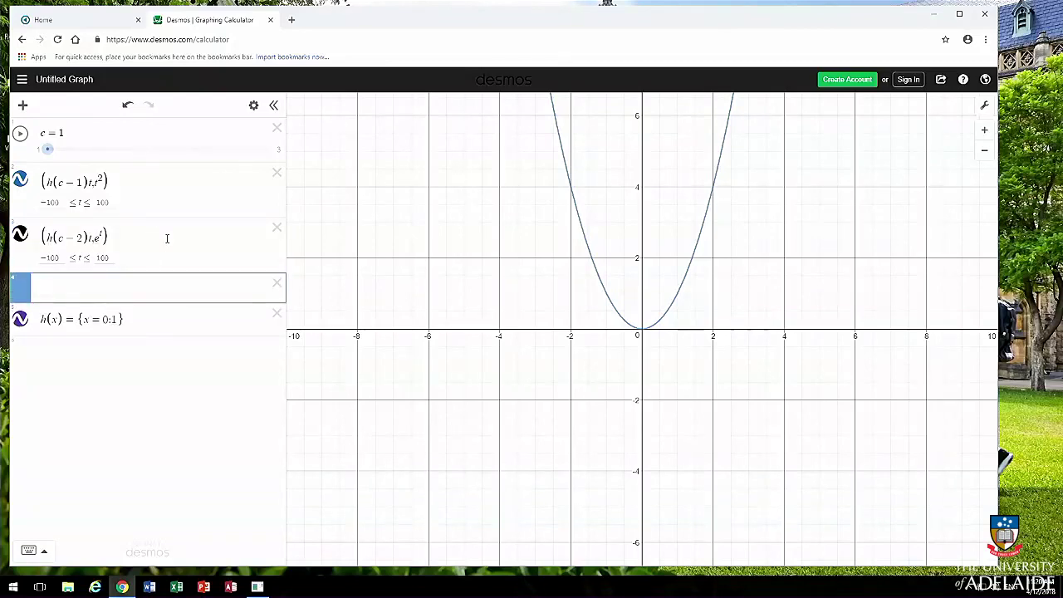
{"action": "type", "text": "h(1)"}
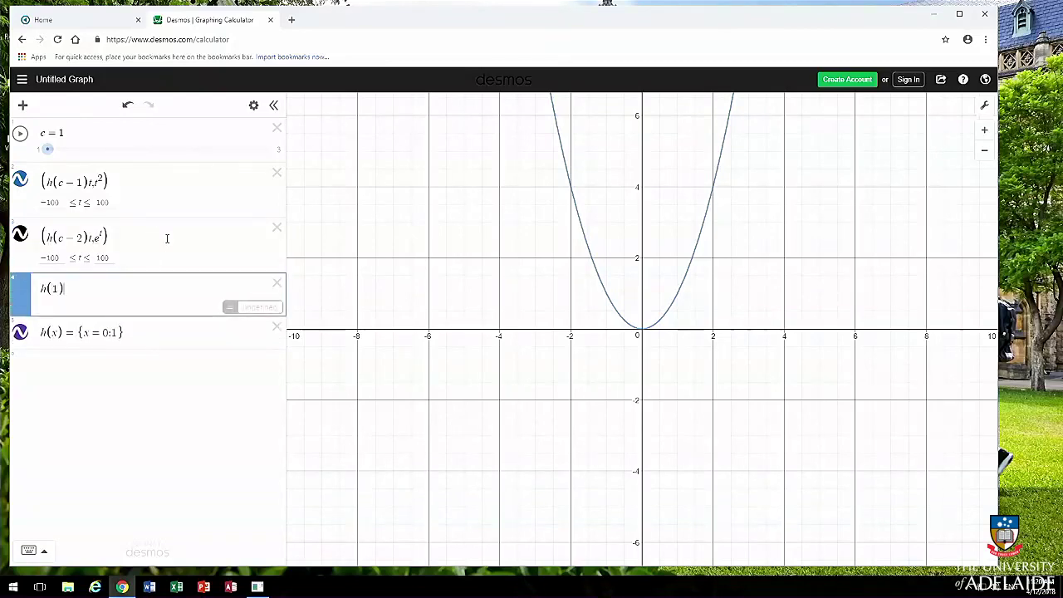
Step: Delete the h(1) expression below the e^t curve
{"action": "key", "text": "BackSpace"}
{"action": "key", "text": "BackSpace"}
{"action": "key", "text": "BackSpace"}
{"action": "key", "text": "BackSpace"}
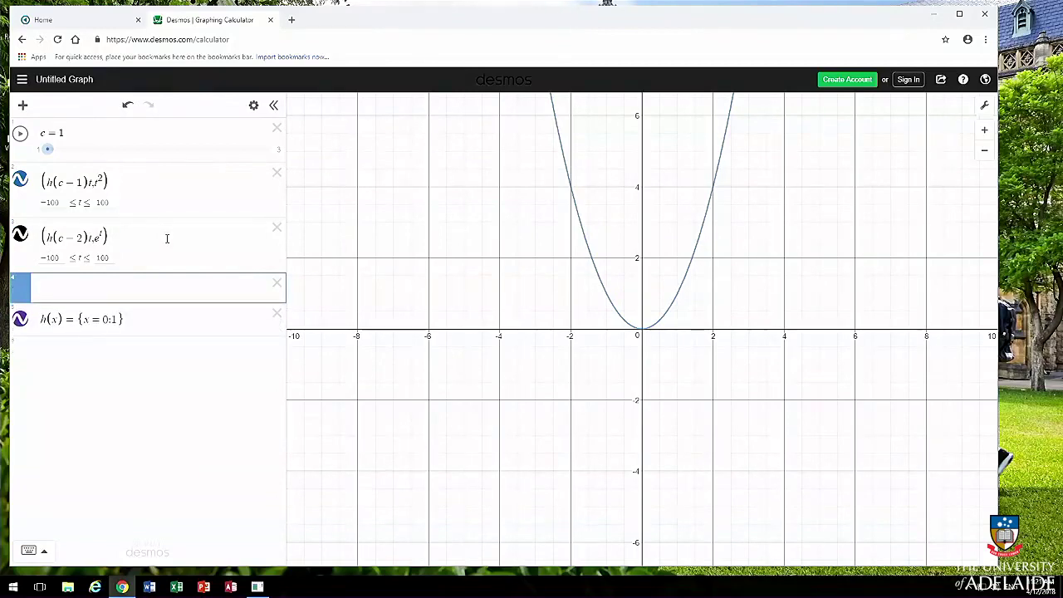
{"action": "key", "text": "BackSpace"}
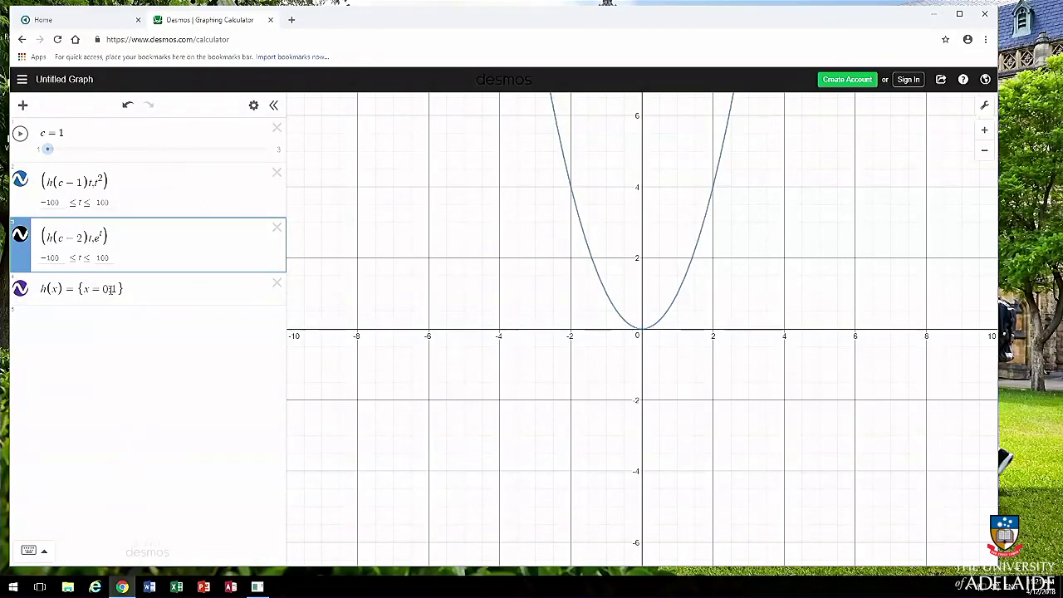
{"action": "right_click", "coordinate": [116, 289]}
{"action": "left_click", "coordinate": [119, 288]}
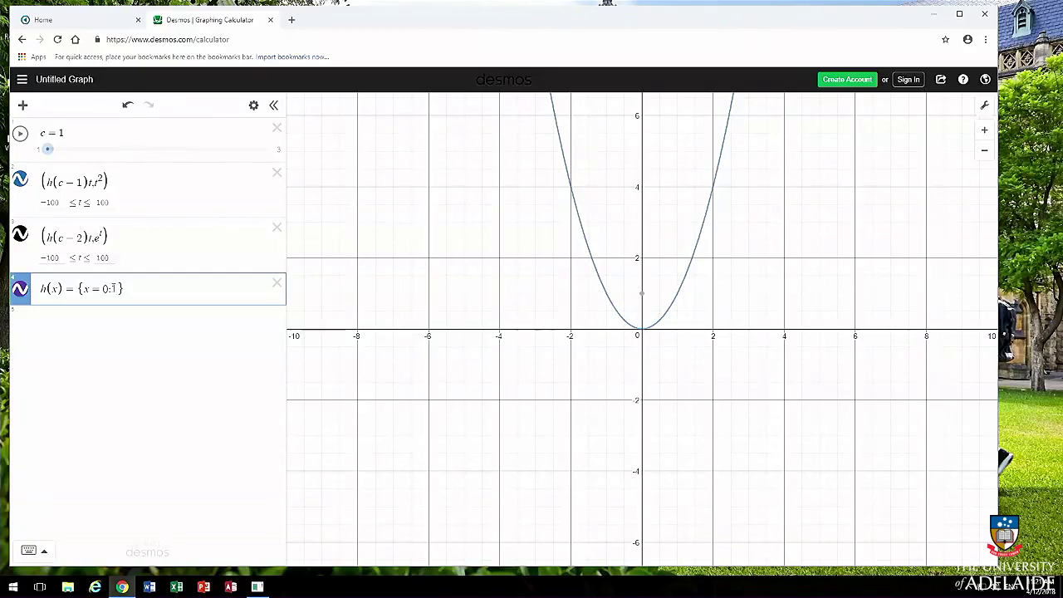
{"action": "type", "text": ",1:"}
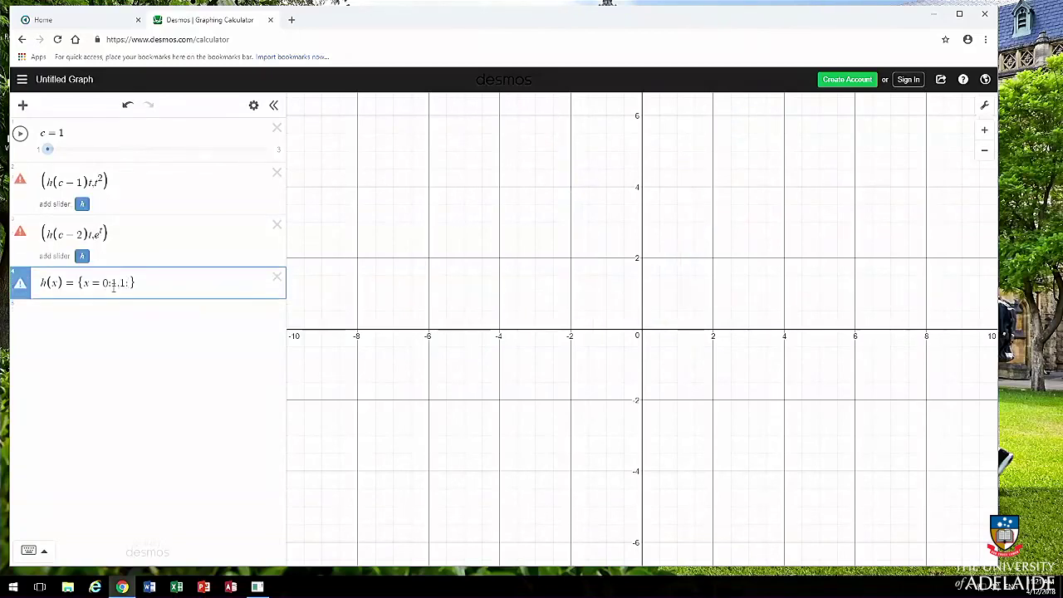
{"action": "type", "text": "3"}
{"action": "key", "text": "BackSpace"}
{"action": "key", "text": "BackSpace"}
{"action": "key", "text": "BackSpace"}
{"action": "key", "text": "BackSpace"}
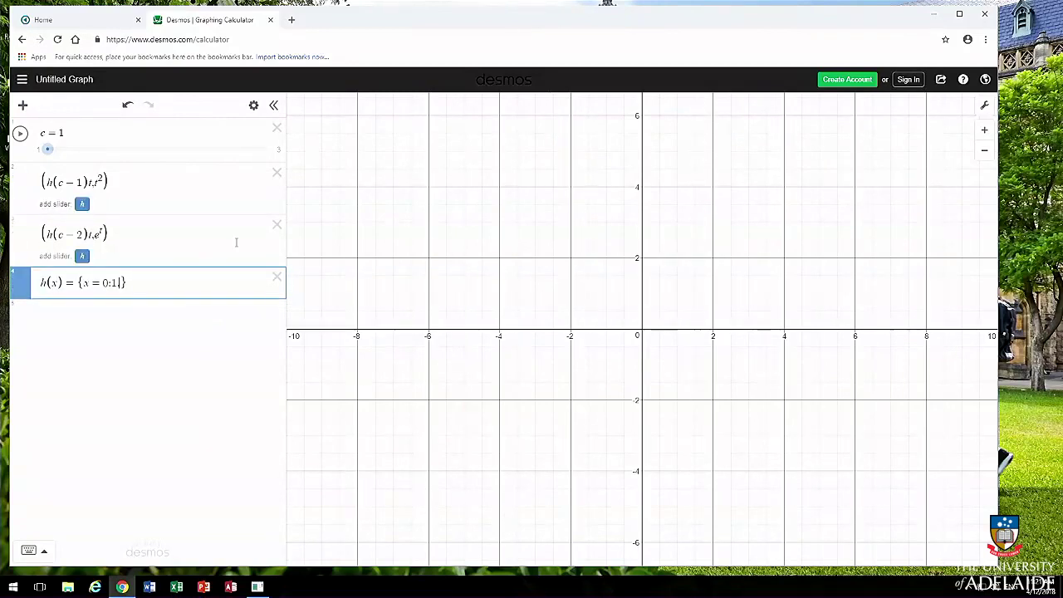
Step: Move slider c to 2 to display the e^t curve
{"action": "left_click", "coordinate": [64, 151]}
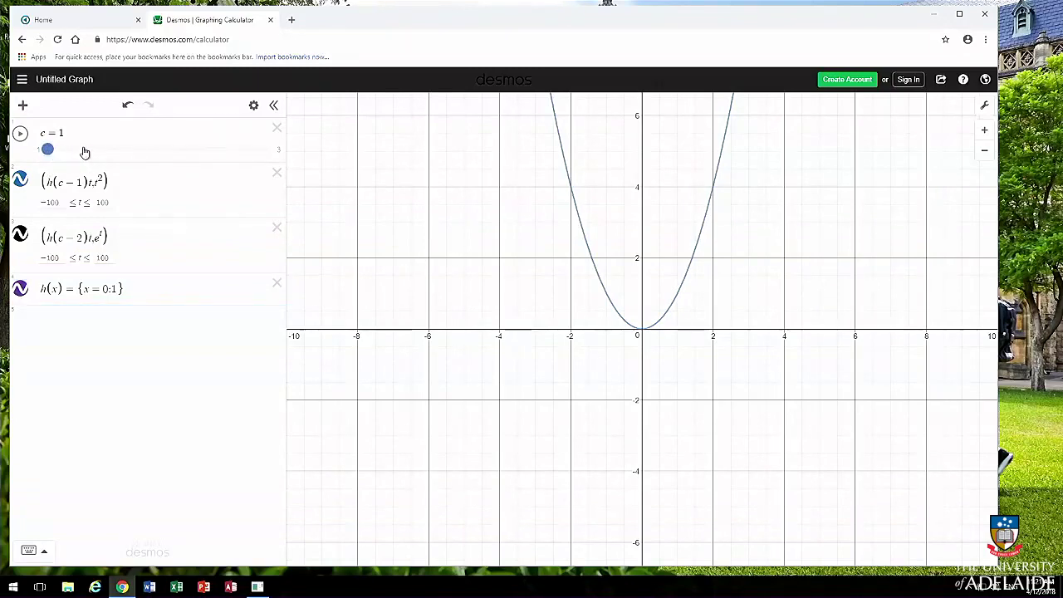
{"action": "left_click_drag", "start_coordinate": [46, 149], "coordinate": [131, 151]}
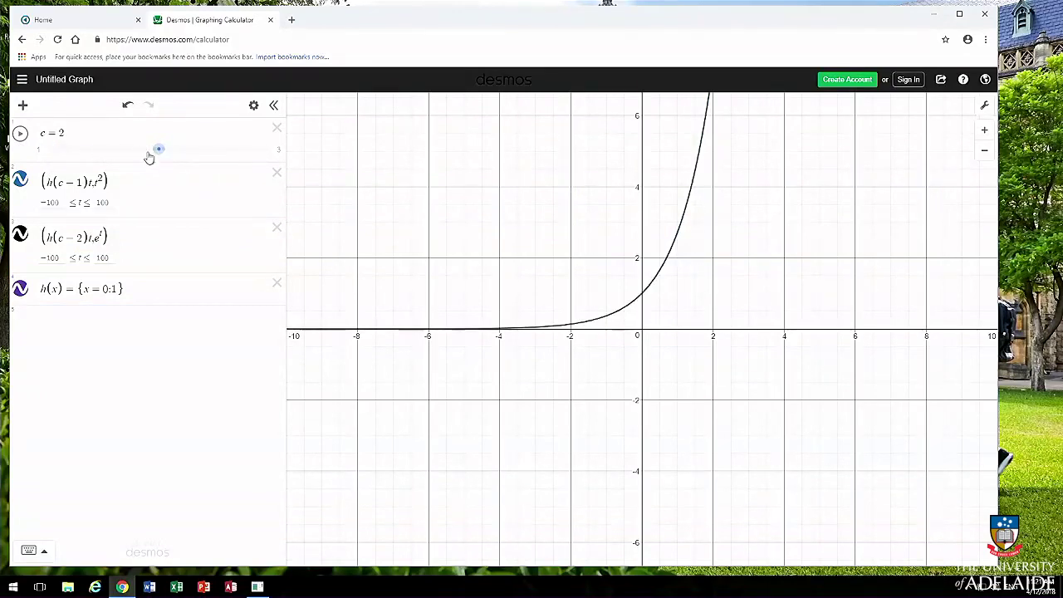
Step: Add the parametric expression (h(c − 1)t, floor(t)) directly below the e^t curve
{"action": "left_click", "coordinate": [122, 234]}
{"action": "key", "text": "Return"}
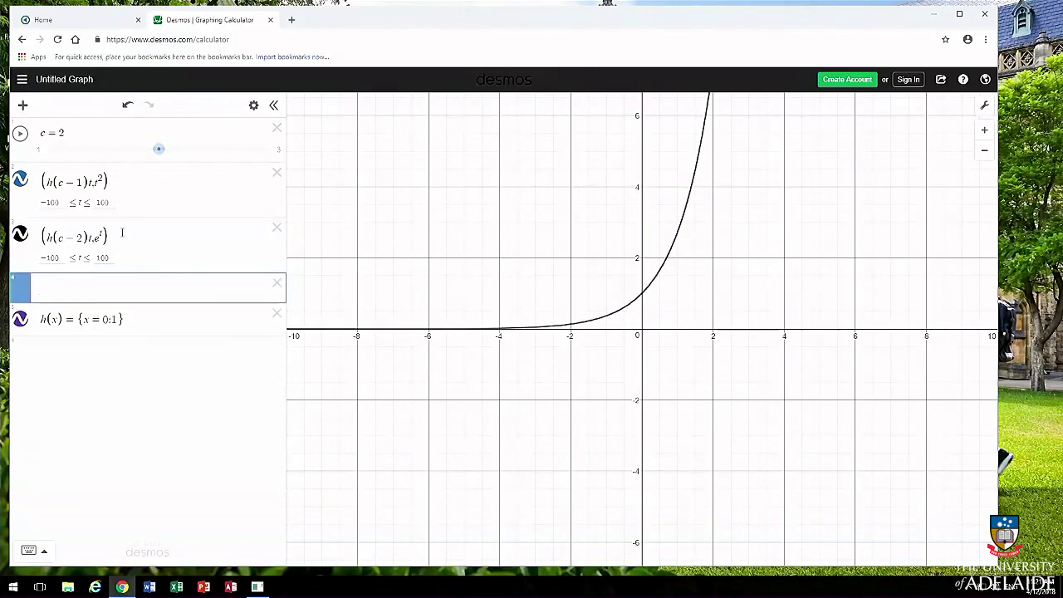
{"action": "type", "text": "(h(c-1)t,t^2)"}
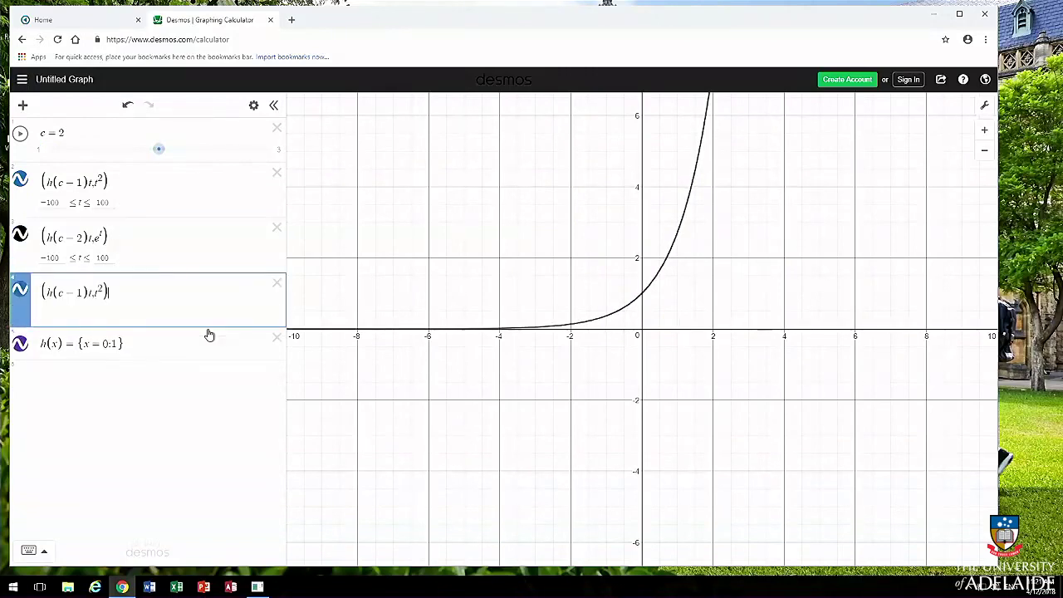
{"action": "key", "text": "Left"}
{"action": "key", "text": "BackSpace"}
{"action": "key", "text": "BackSpace"}
{"action": "key", "text": "BackSpace"}
{"action": "type", "text": "floor("}
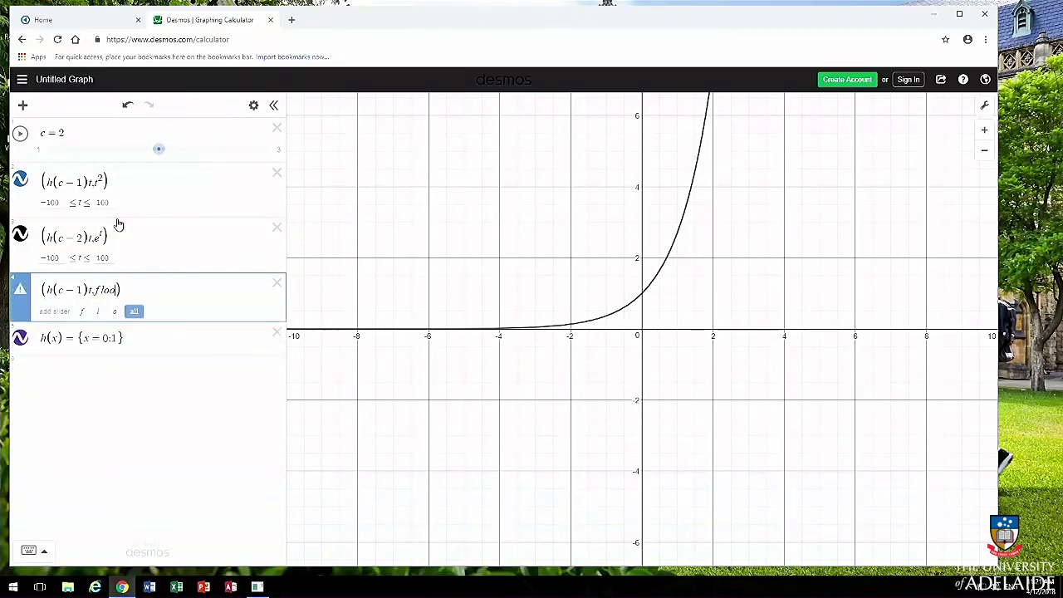
{"action": "type", "text": "t)"}
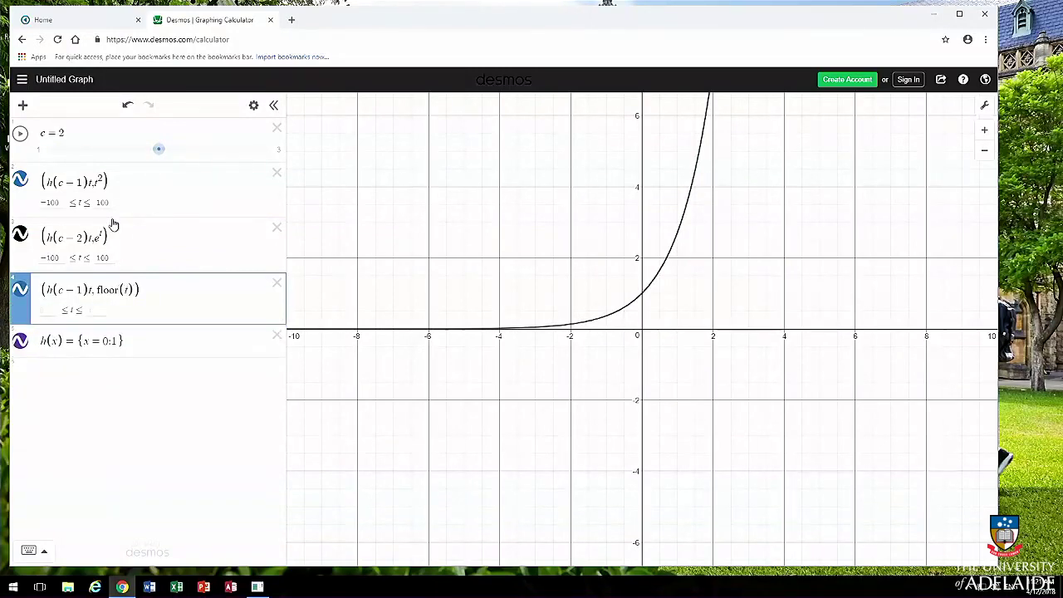
Step: Set the parameter range of the floor(t) curve to −100 ≤ t ≤ 100
{"action": "left_click", "coordinate": [54, 309]}
{"action": "type", "text": "-100"}
{"action": "left_click", "coordinate": [102, 309]}
{"action": "type", "text": "100"}
Step: Move slider c to 3 and change the floor(t) curve's first coordinate to h(c − 3)t
{"action": "left_click_drag", "start_coordinate": [188, 151], "coordinate": [332, 152]}
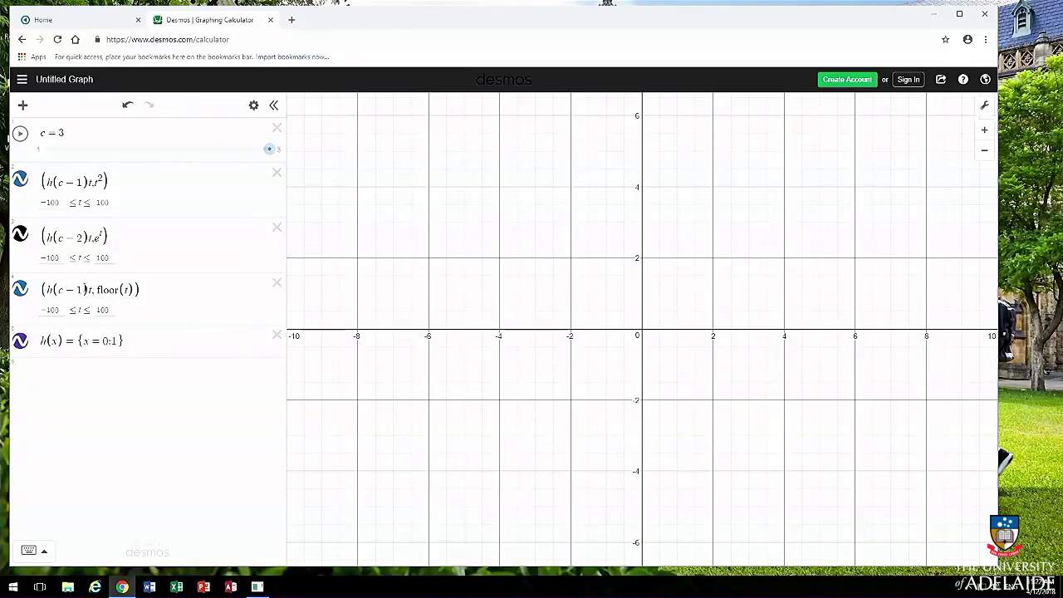
{"action": "left_click", "coordinate": [84, 289]}
{"action": "key", "text": "BackSpace"}
{"action": "type", "text": "3"}
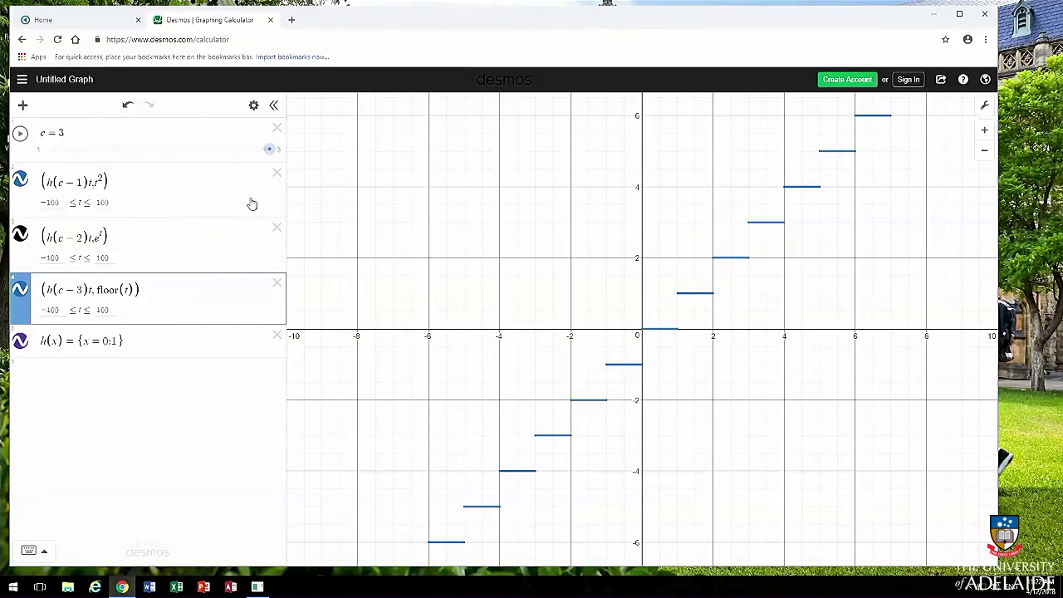
Step: Review the h(x) definition and sweep slider c down to 1 and back to 3 to compare the curves
{"action": "left_click", "coordinate": [40, 346]}
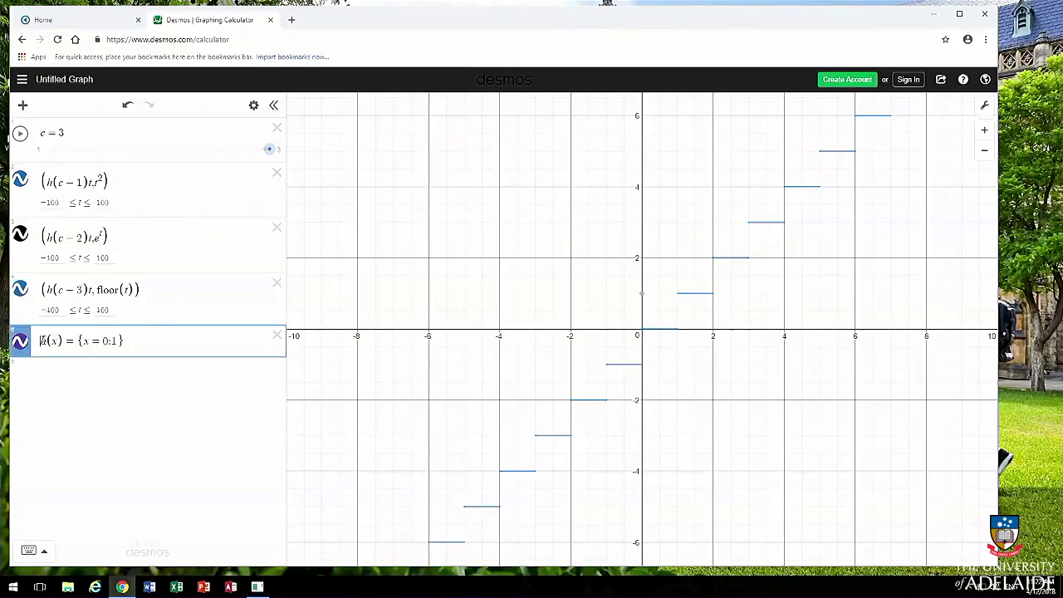
{"action": "left_click_drag", "start_coordinate": [40, 340], "coordinate": [215, 327]}
{"action": "left_click", "coordinate": [215, 327]}
{"action": "left_click_drag", "start_coordinate": [270, 152], "coordinate": [74, 163]}
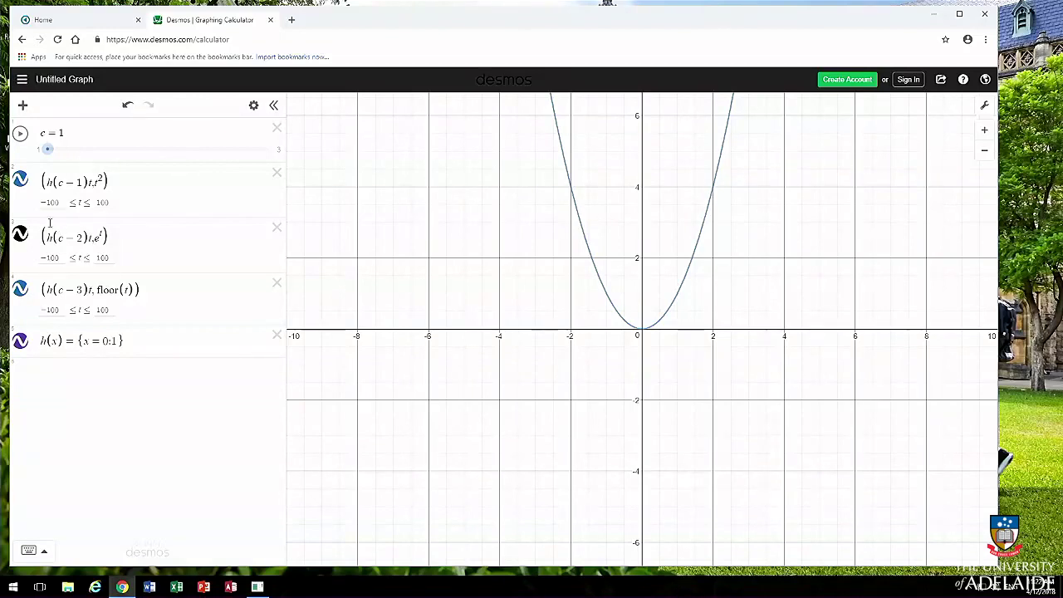
{"action": "left_click_drag", "start_coordinate": [51, 155], "coordinate": [253, 129]}
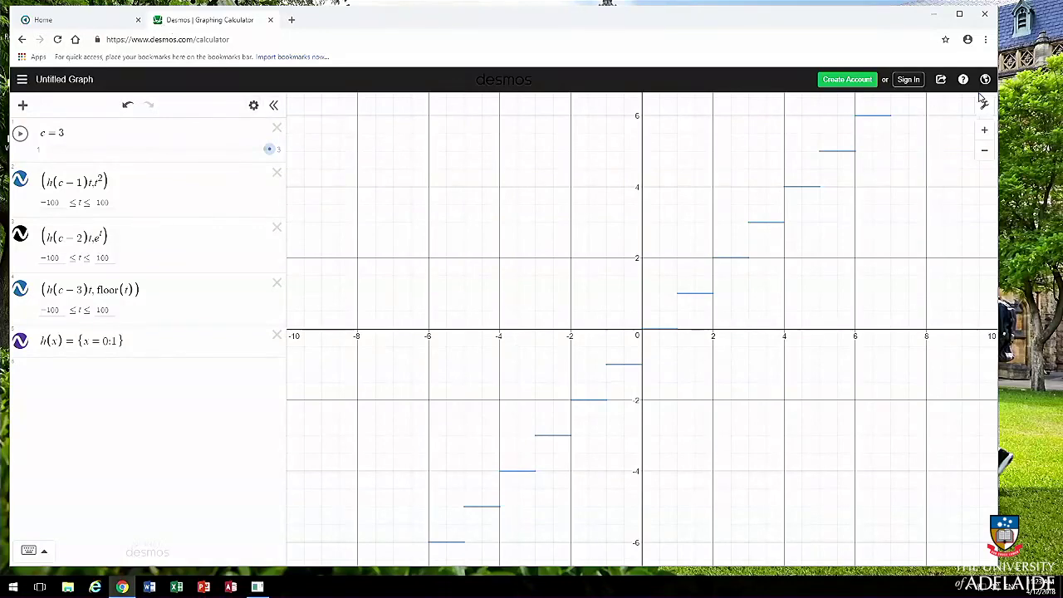
Step: Start a new blank graph and plot the equation x^π + y^1.2 = 0.8
{"action": "left_click", "coordinate": [22, 79]}
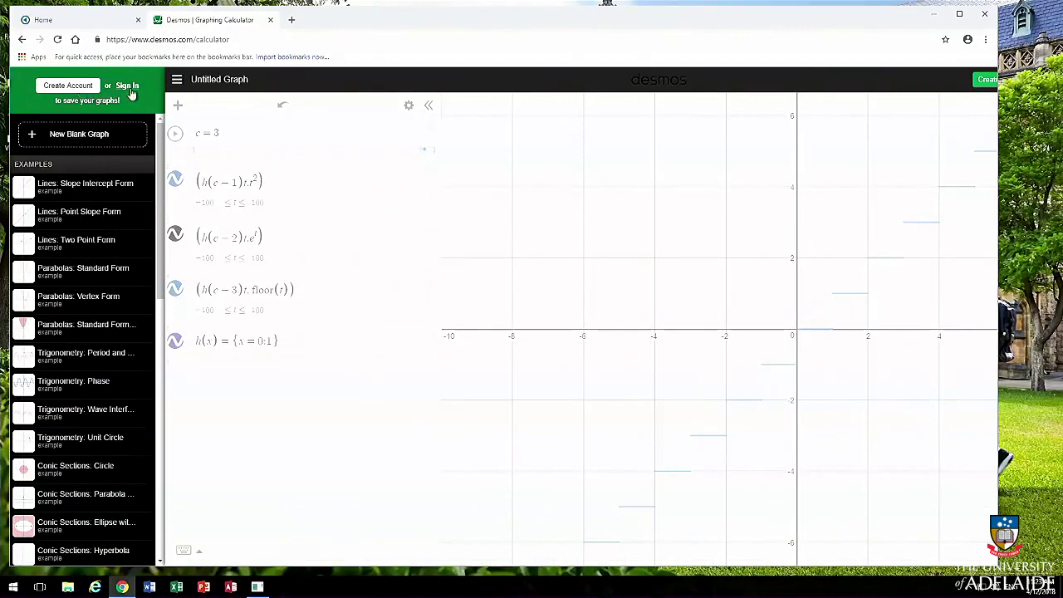
{"action": "left_click", "coordinate": [116, 136]}
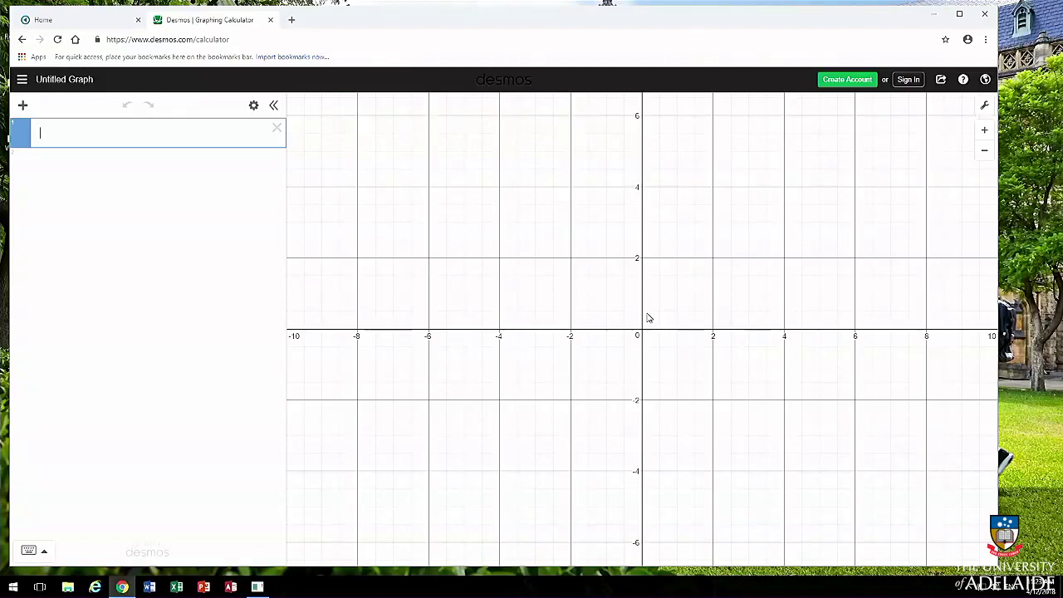
{"action": "type", "text": "x^pi"}
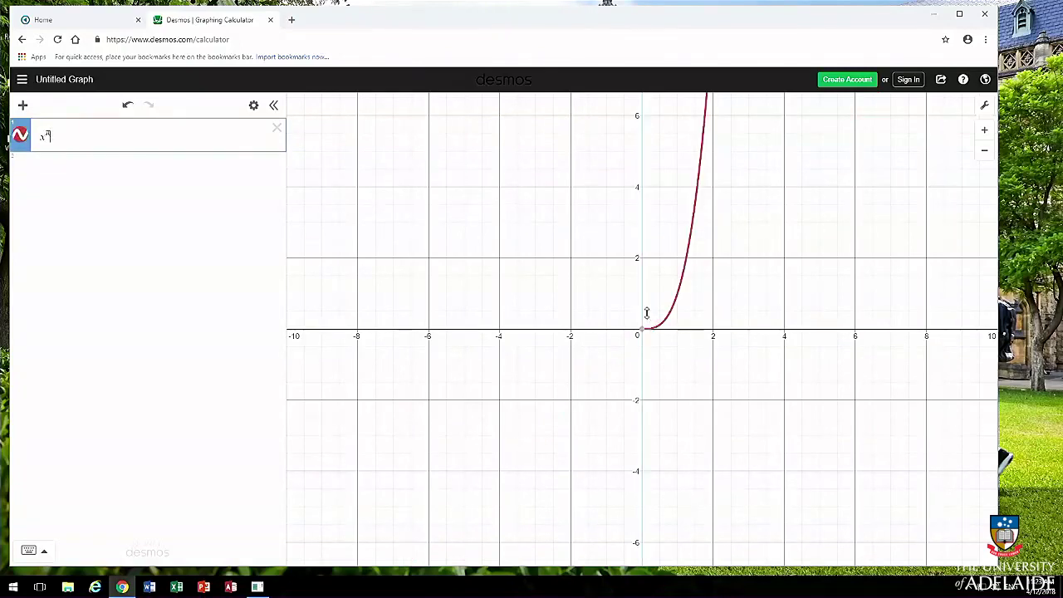
{"action": "key", "text": "Right"}
{"action": "type", "text": "+ y"}
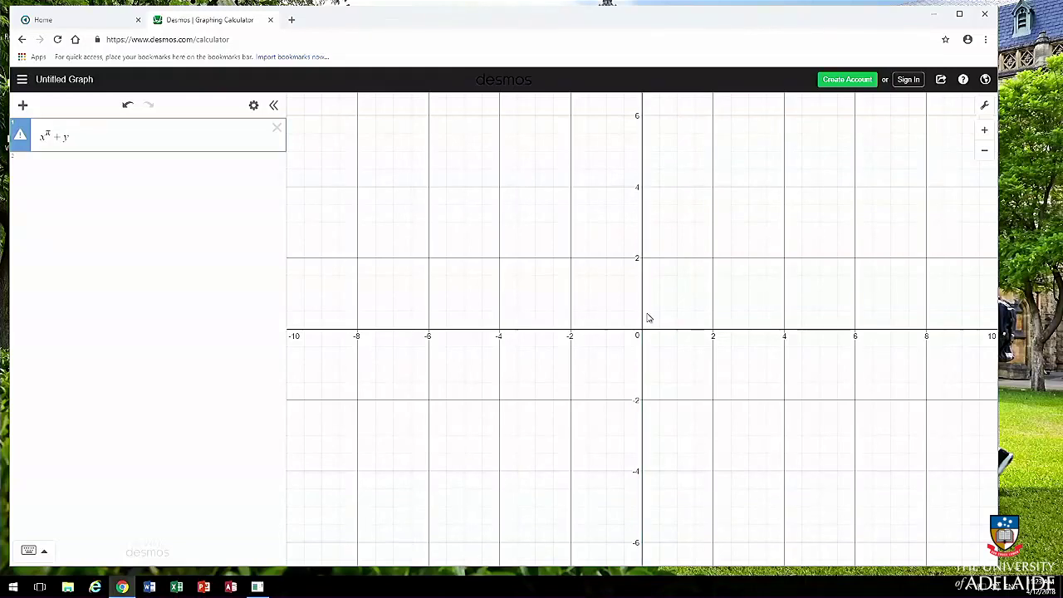
{"action": "type", "text": "^1.2 = 0.8"}
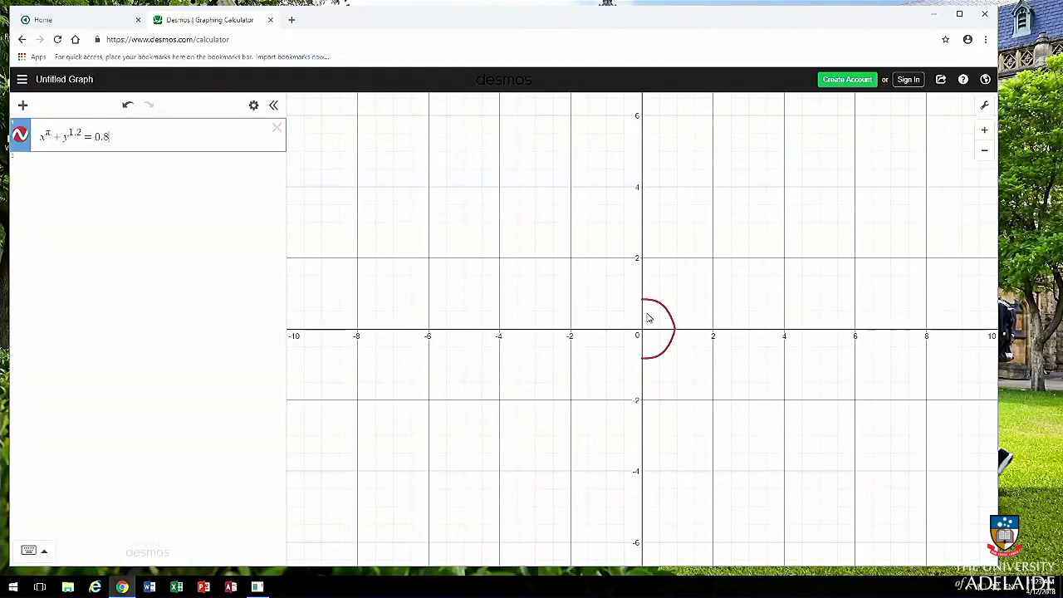
{"action": "key", "text": "Return"}
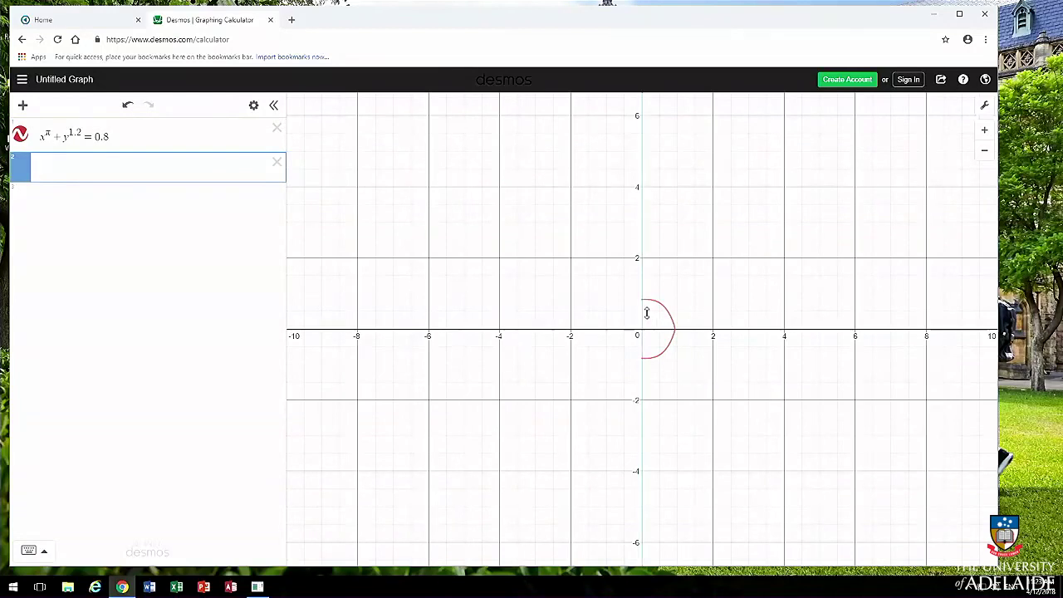
Step: Plot the circle (x + 1.5)^2 + y^2 = 3 as the second expression
{"action": "type", "text": "("}
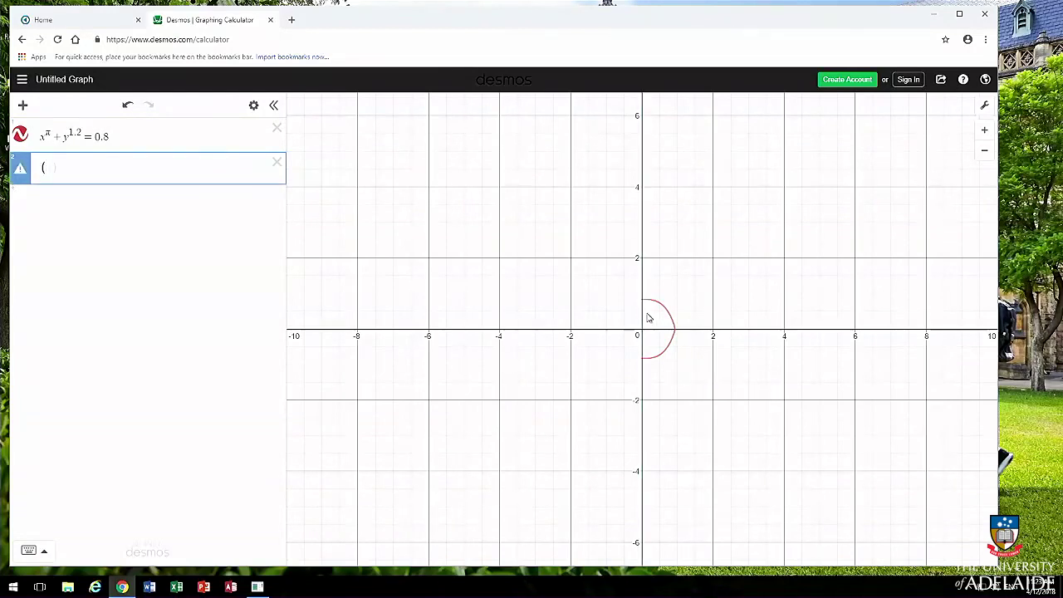
{"action": "type", "text": "x + 1.5"}
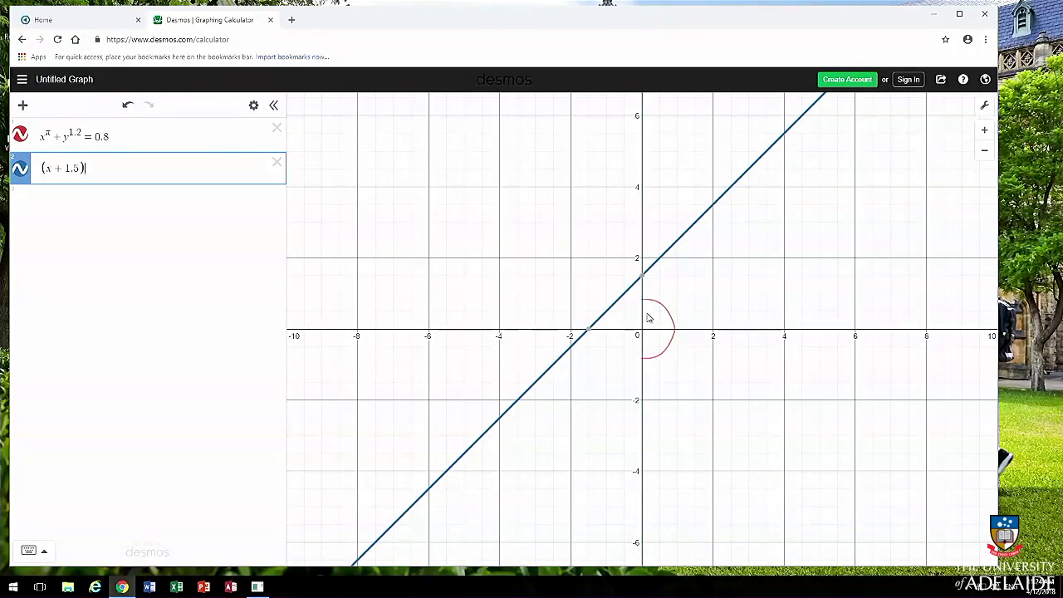
{"action": "type", "text": "^2"}
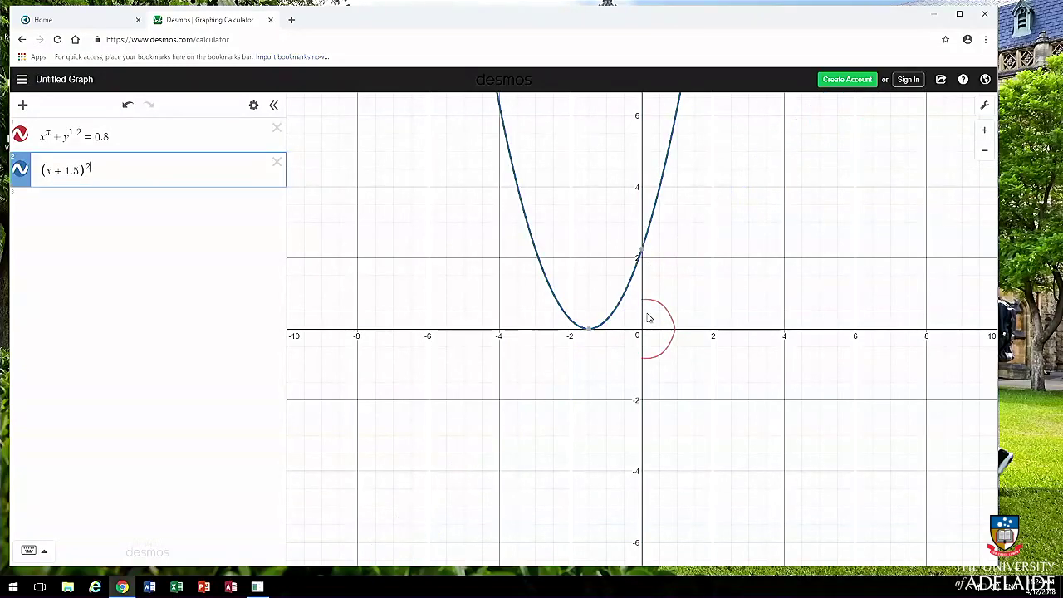
{"action": "type", "text": "+y^2"}
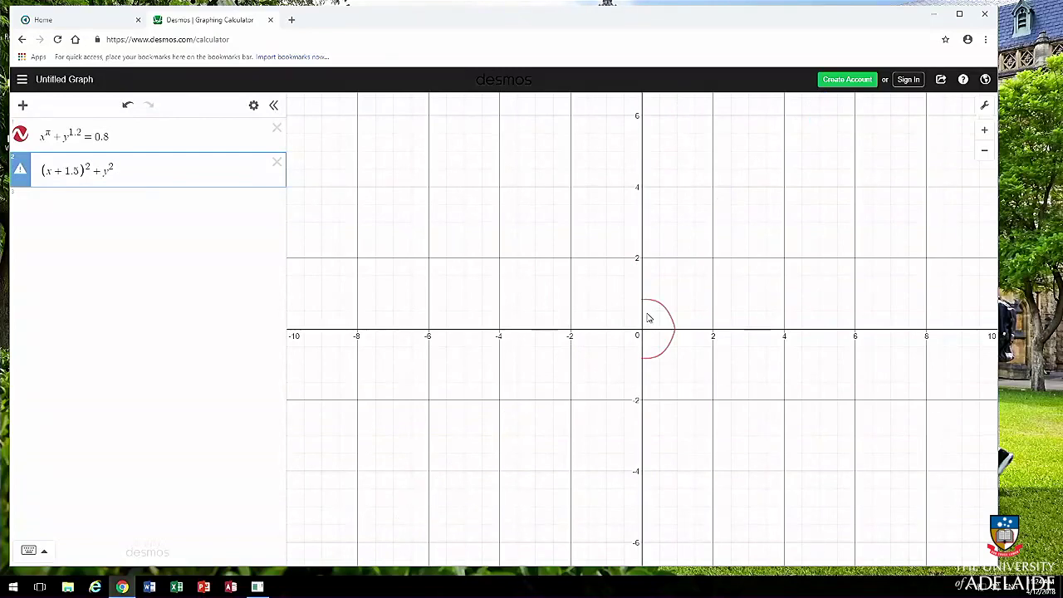
{"action": "key", "text": "Right"}
{"action": "type", "text": "=3"}
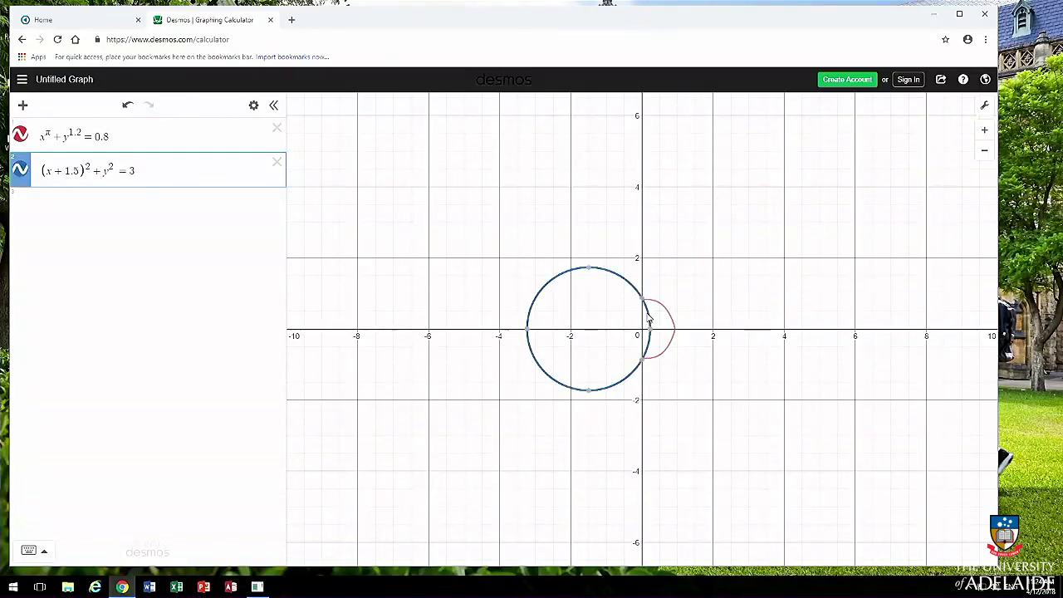
{"action": "key", "text": "Return"}
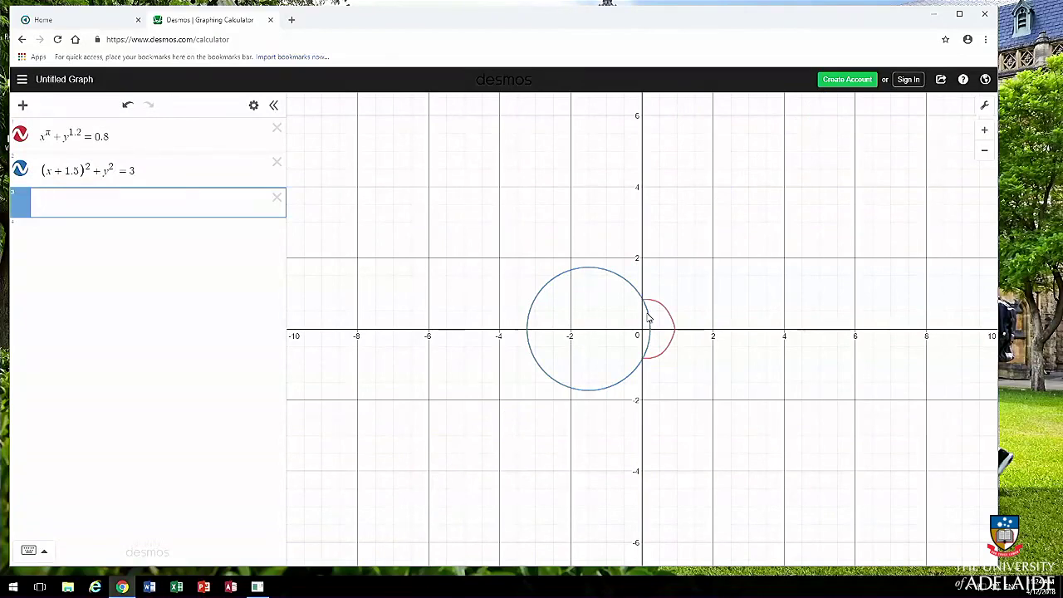
Step: Plot the small circle (x + 1)^2 + (y − 1)^2 = 0.1 as the third expression
{"action": "type", "text": "("}
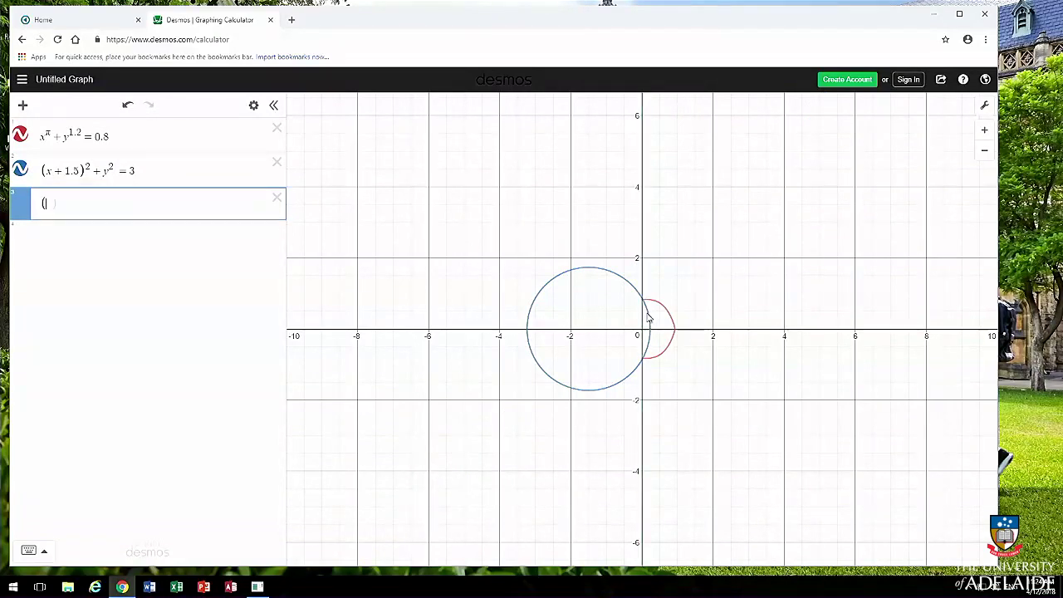
{"action": "type", "text": "x+1)"}
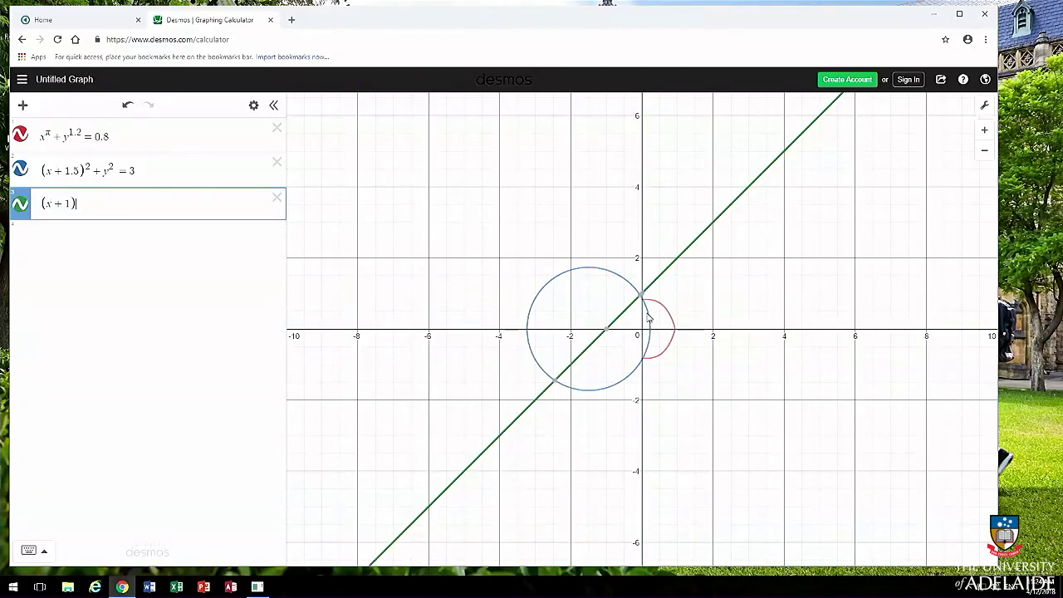
{"action": "type", "text": "^2"}
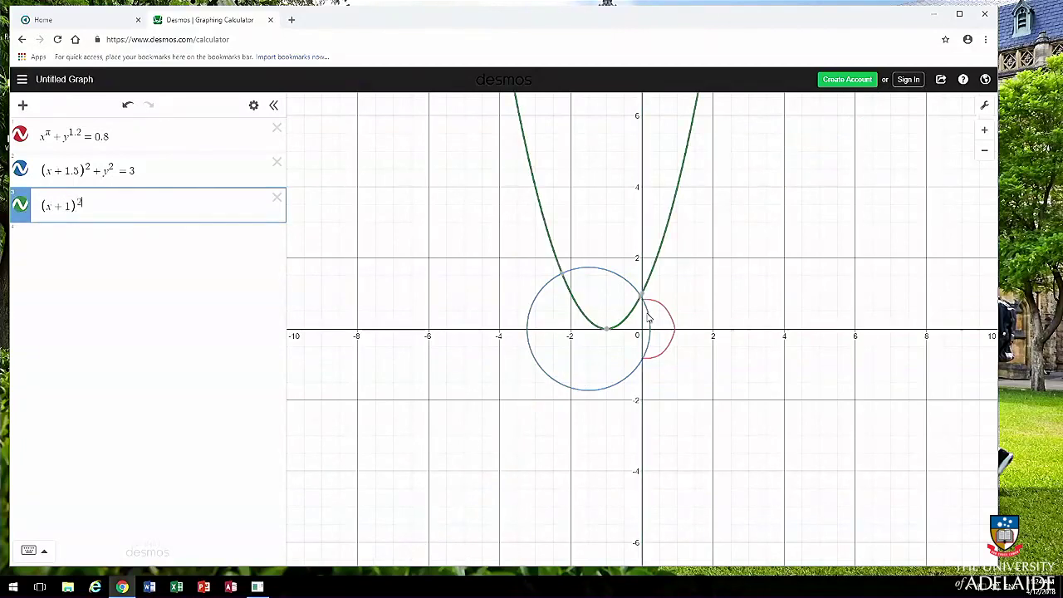
{"action": "key", "text": "Right"}
{"action": "type", "text": "+"}
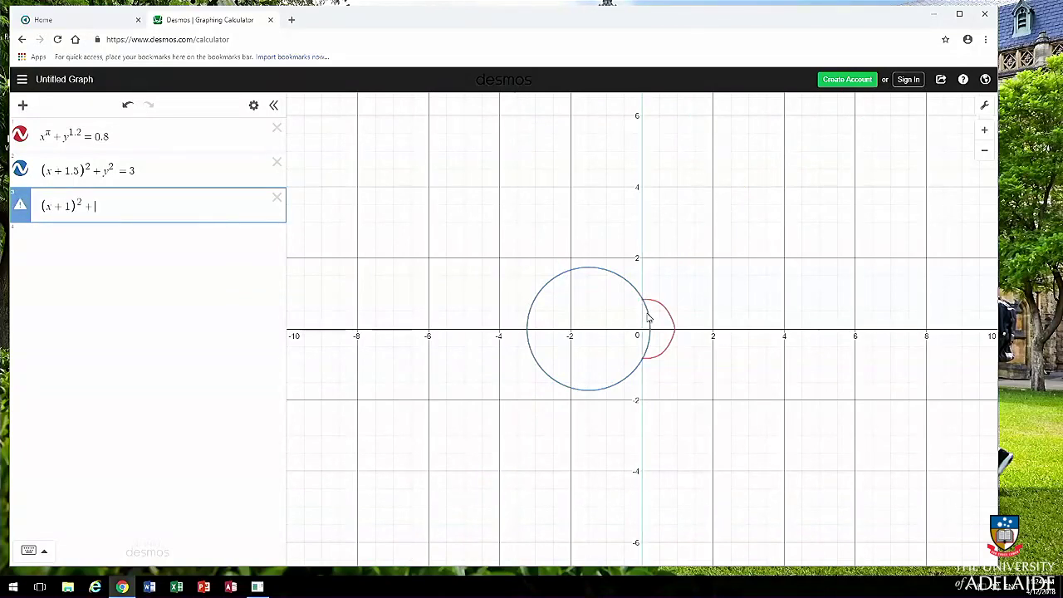
{"action": "type", "text": "(y-1)"}
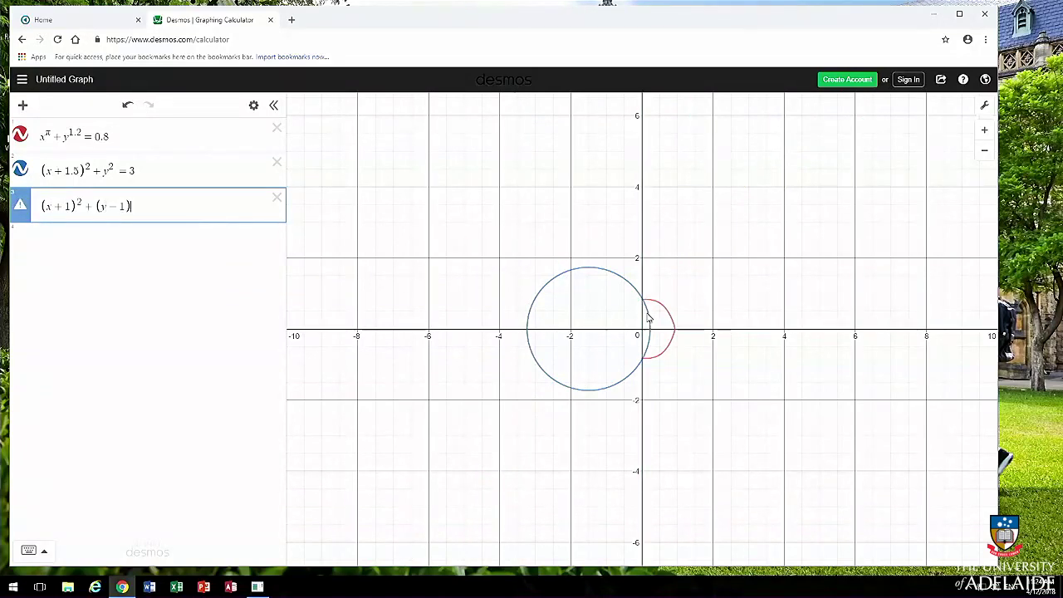
{"action": "type", "text": "^2=0.1"}
{"action": "key", "text": "Return"}
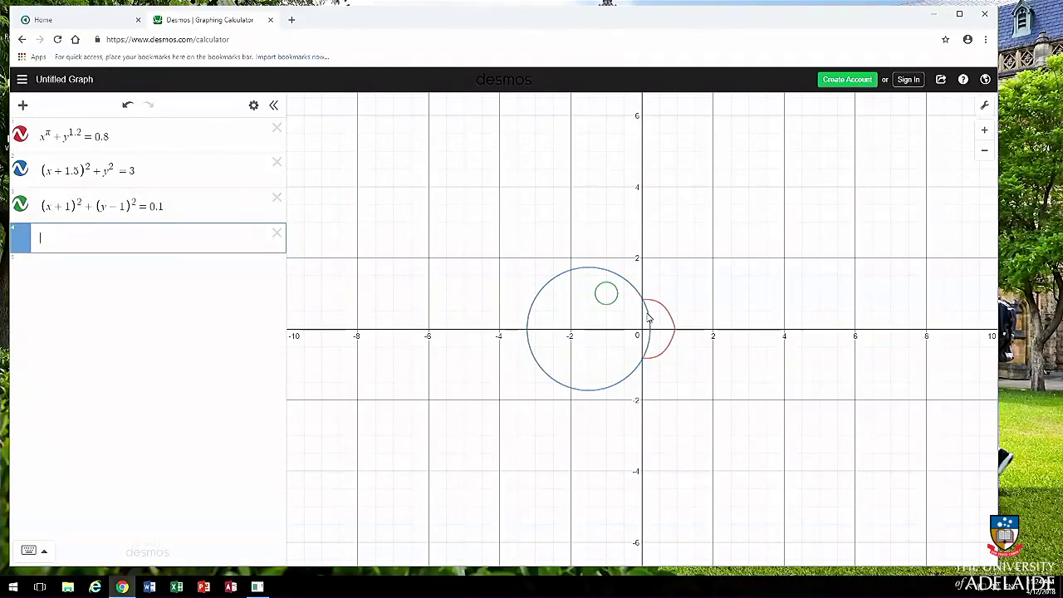
Step: Plot the large circle (x + 3.8)^2 + (y + 3.5)^2 = 6 as the fourth expression
{"action": "type", "text": "(x"}
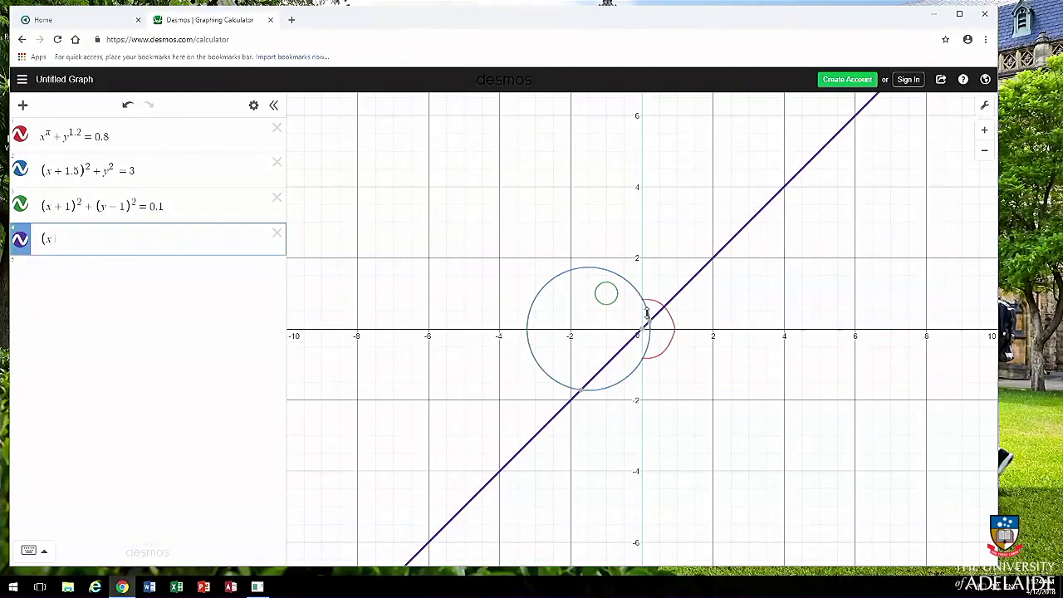
{"action": "type", "text": "+3."}
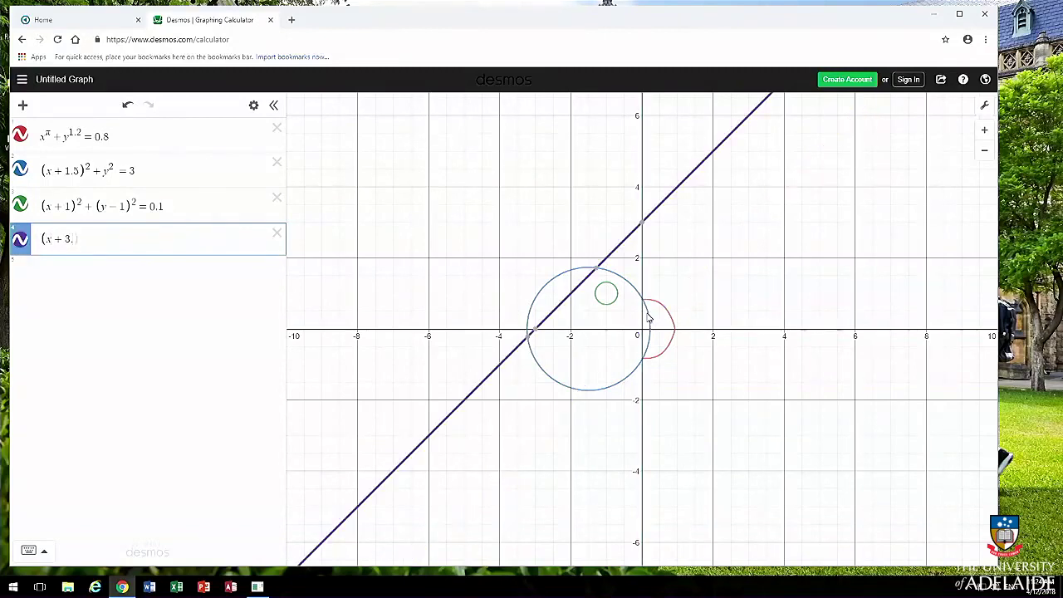
{"action": "type", "text": "8)"}
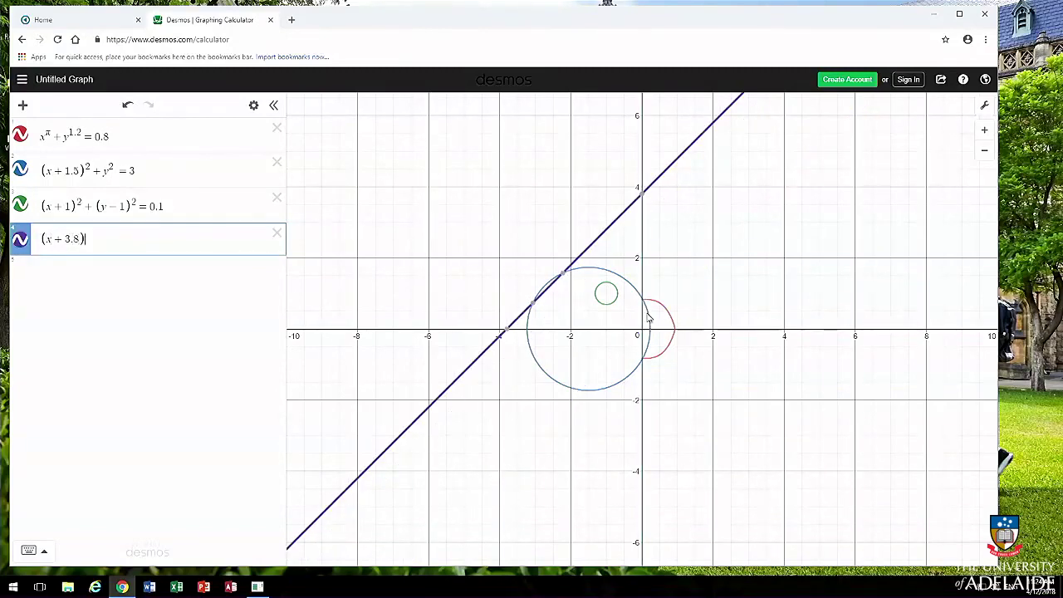
{"action": "type", "text": "^2"}
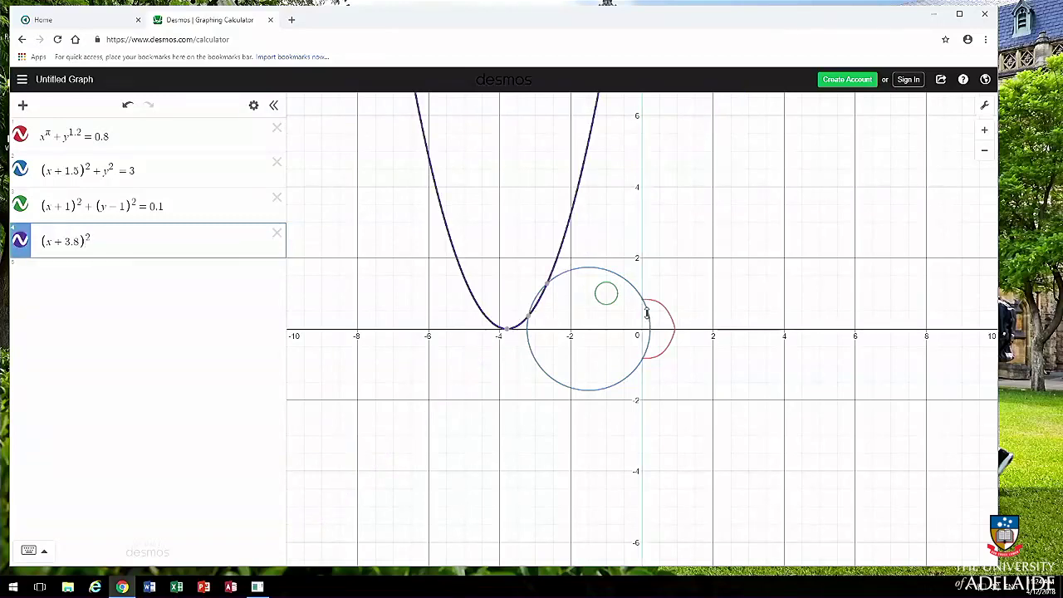
{"action": "type", "text": "="}
{"action": "key", "text": "BackSpace"}
{"action": "type", "text": "+("}
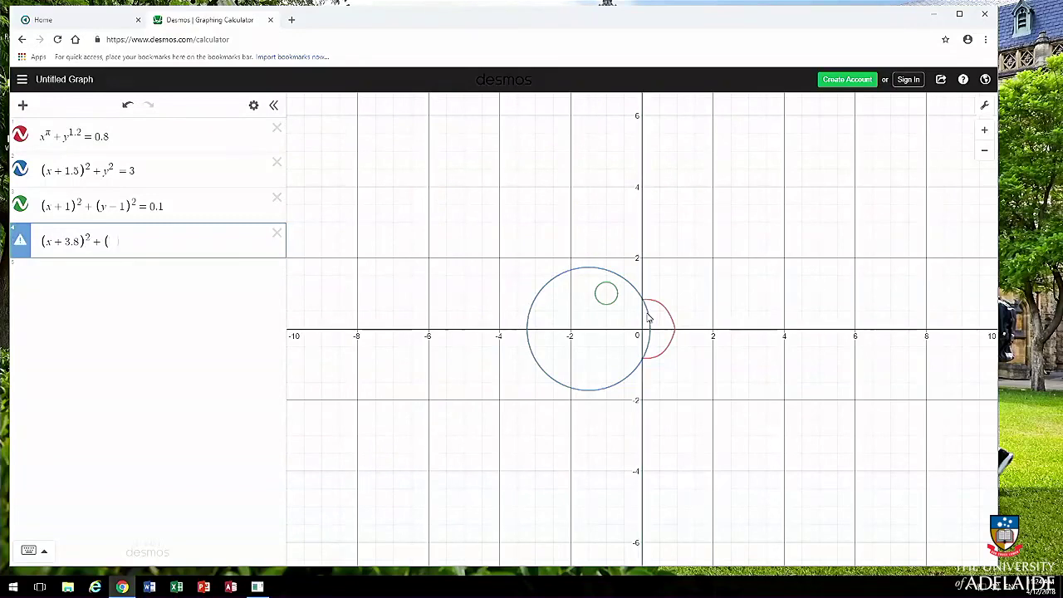
{"action": "type", "text": "y +3.5)^2"}
{"action": "key", "text": "Right"}
{"action": "type", "text": "=6"}
{"action": "key", "text": "Return"}
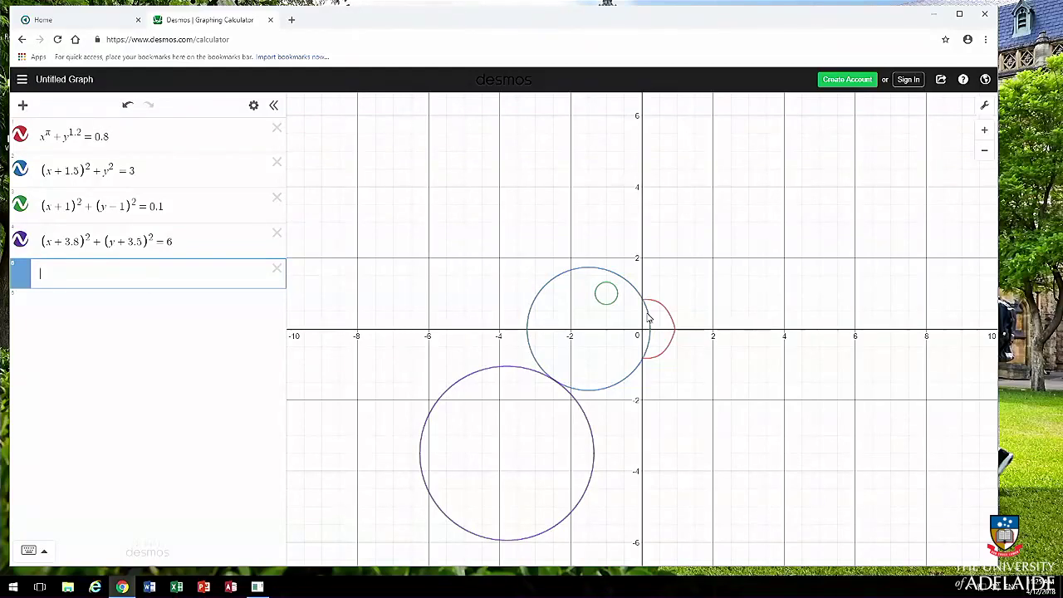
Step: Plot the vertical segment x = −5.3 restricted to −8 ≤ y ≤ −5.436 and check where it meets the large circle
{"action": "type", "text": "x"}
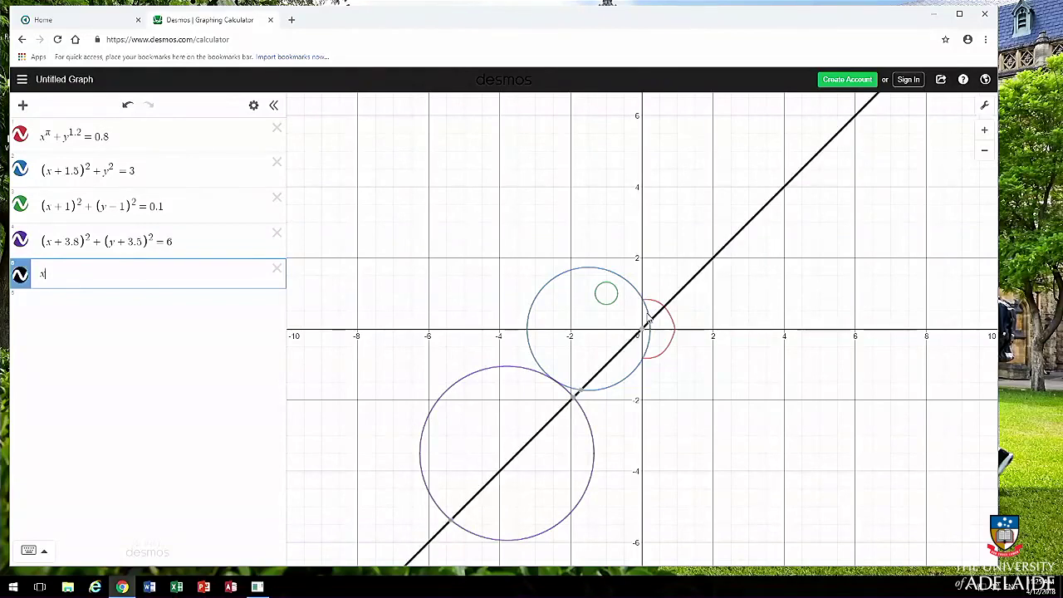
{"action": "type", "text": "=-5."}
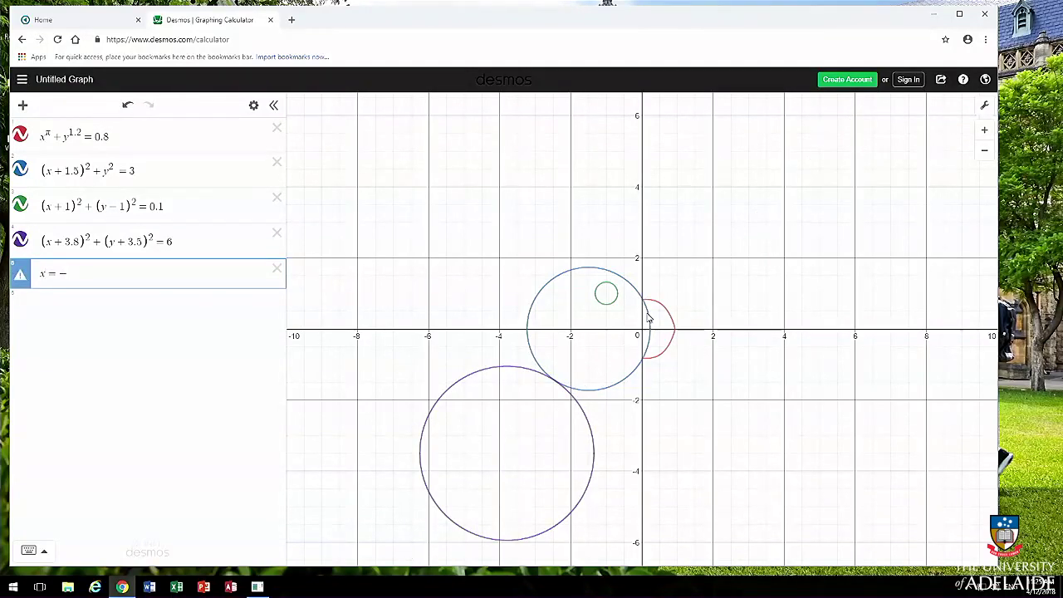
{"action": "type", "text": "3"}
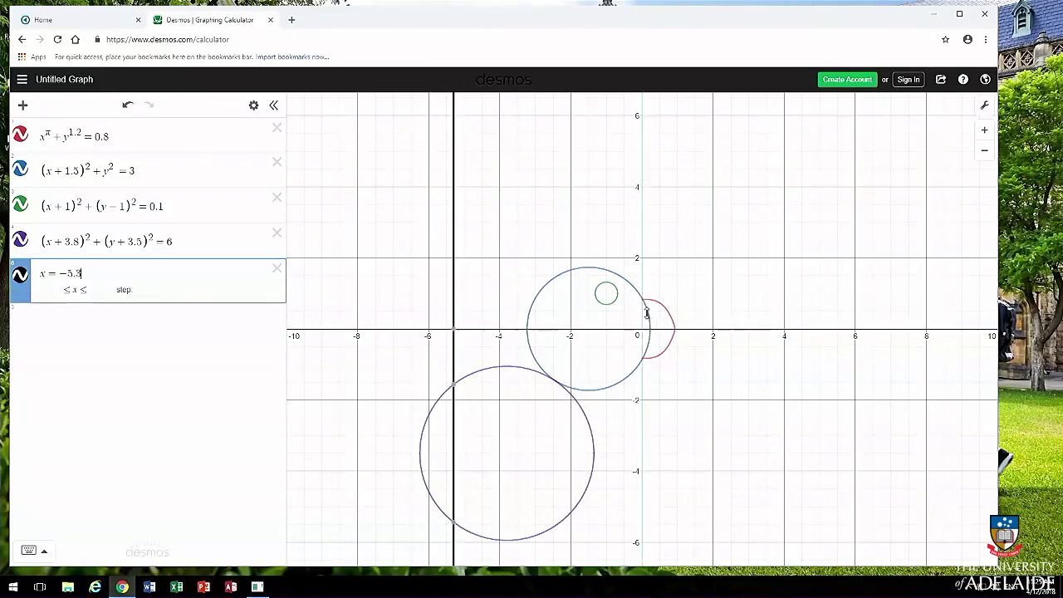
{"action": "type", "text": "{"}
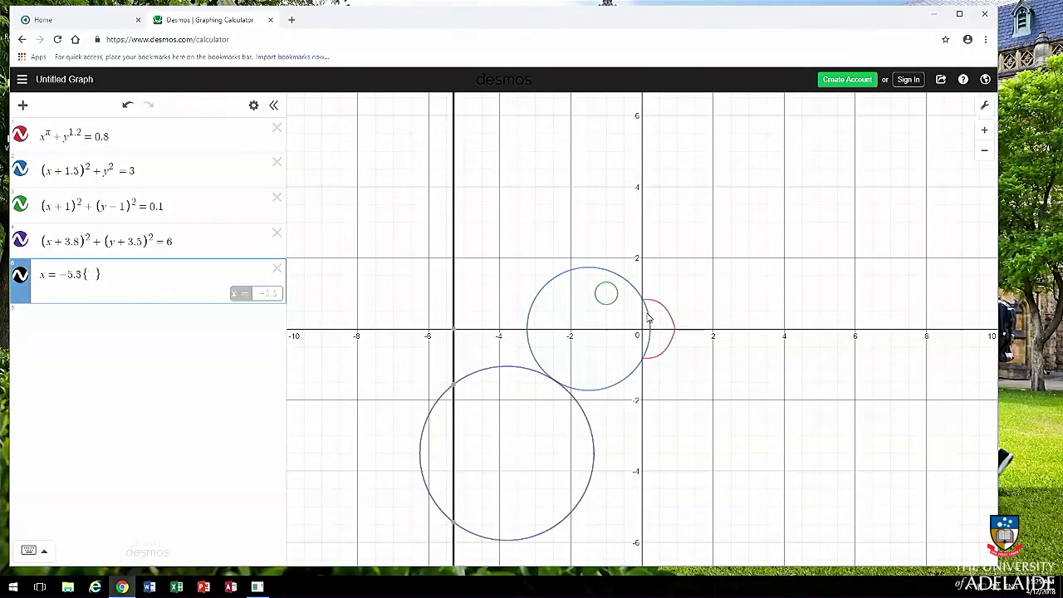
{"action": "type", "text": "-8"}
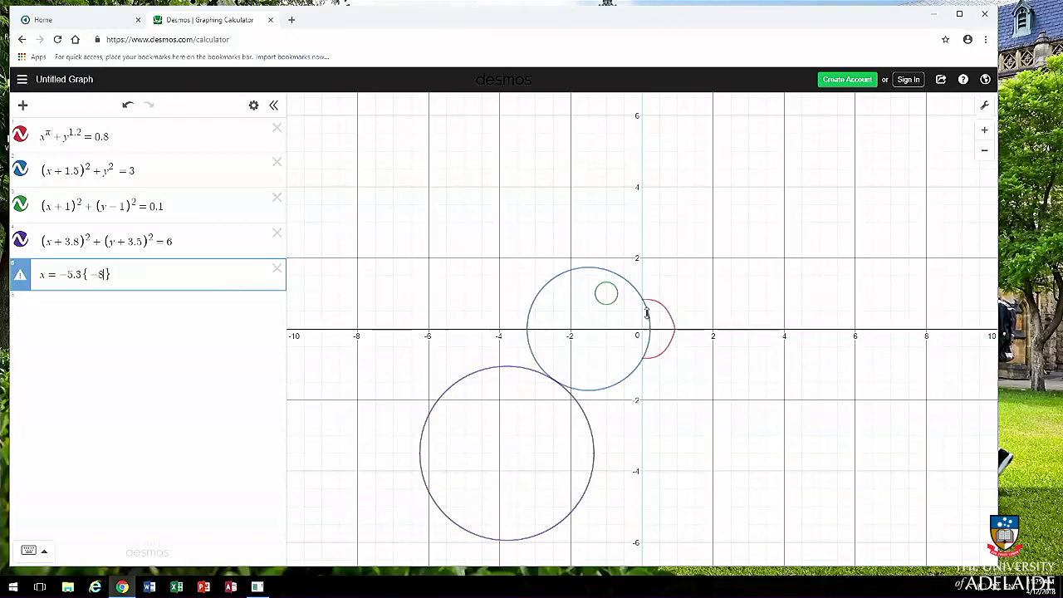
{"action": "type", "text": "<"}
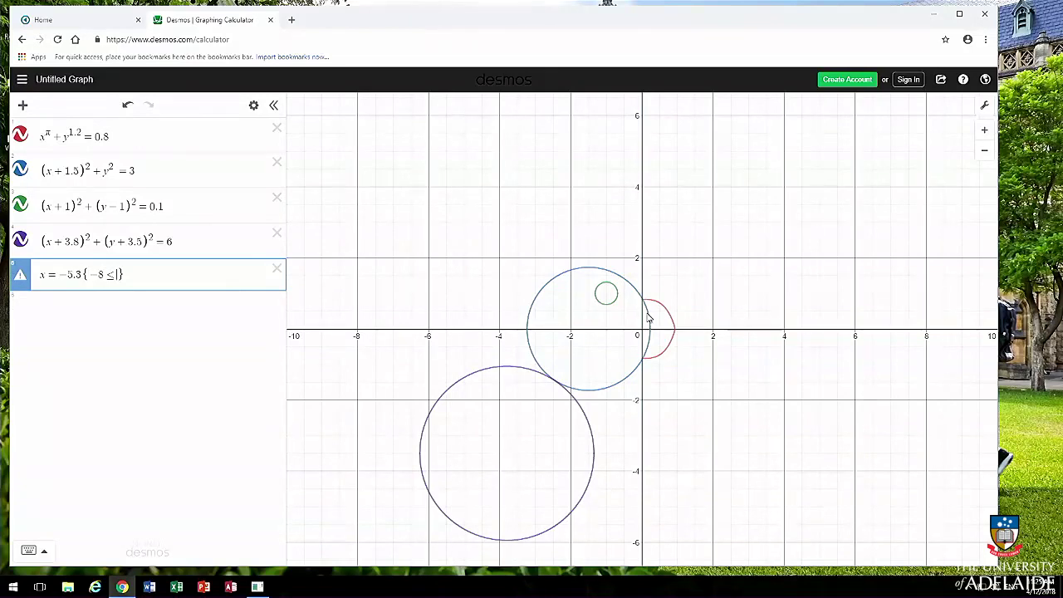
{"action": "type", "text": "y ≤"}
{"action": "type", "text": "-5"}
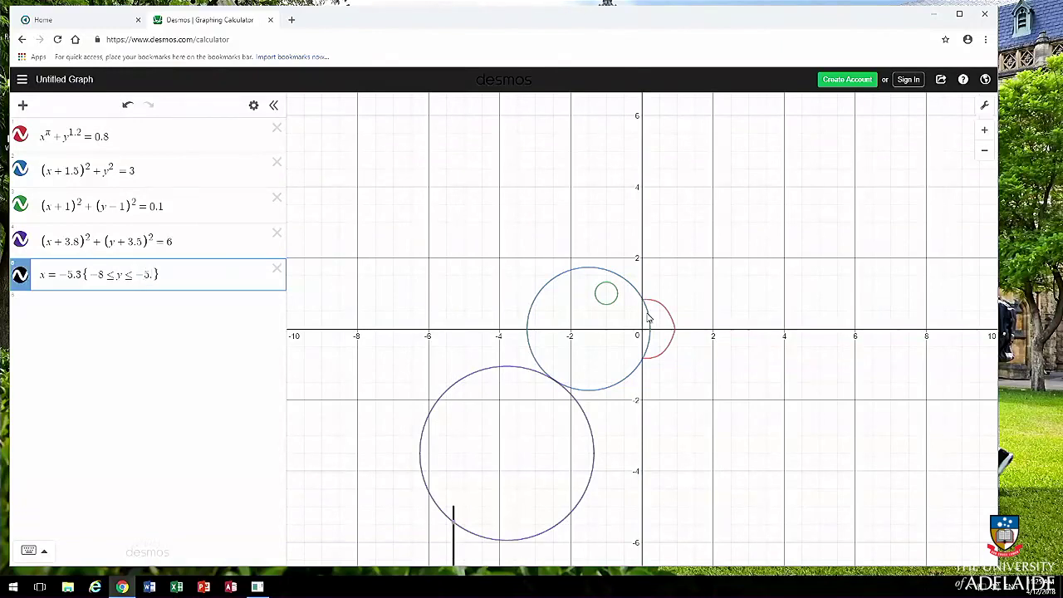
{"action": "type", "text": ".436"}
{"action": "scroll", "coordinate": [635, 394], "scroll_direction": "down", "scroll_amount": 1}
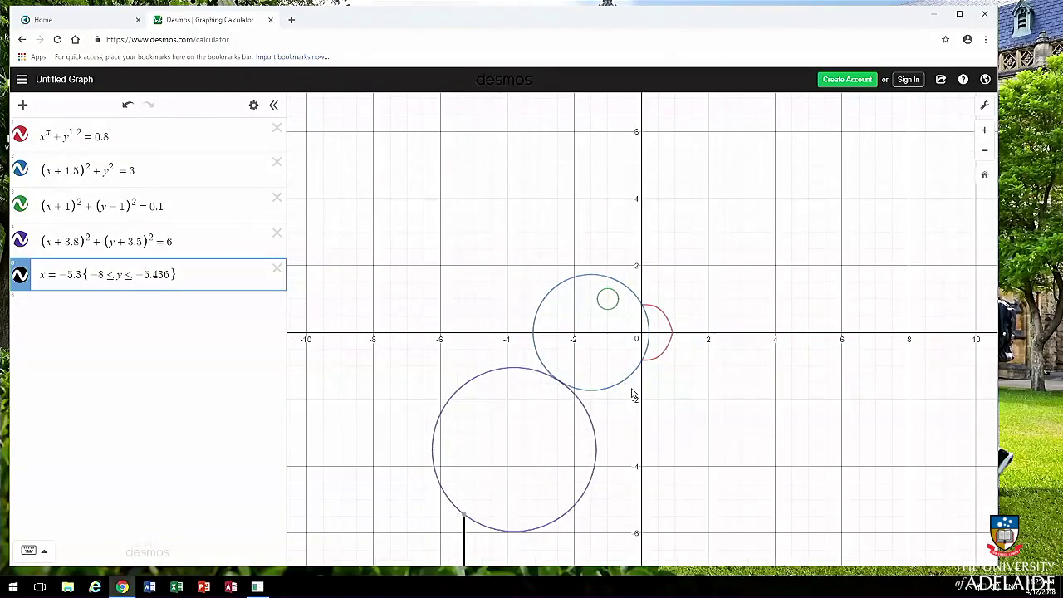
{"action": "left_click", "coordinate": [577, 440]}
{"action": "left_click_drag", "start_coordinate": [577, 440], "coordinate": [568, 283]}
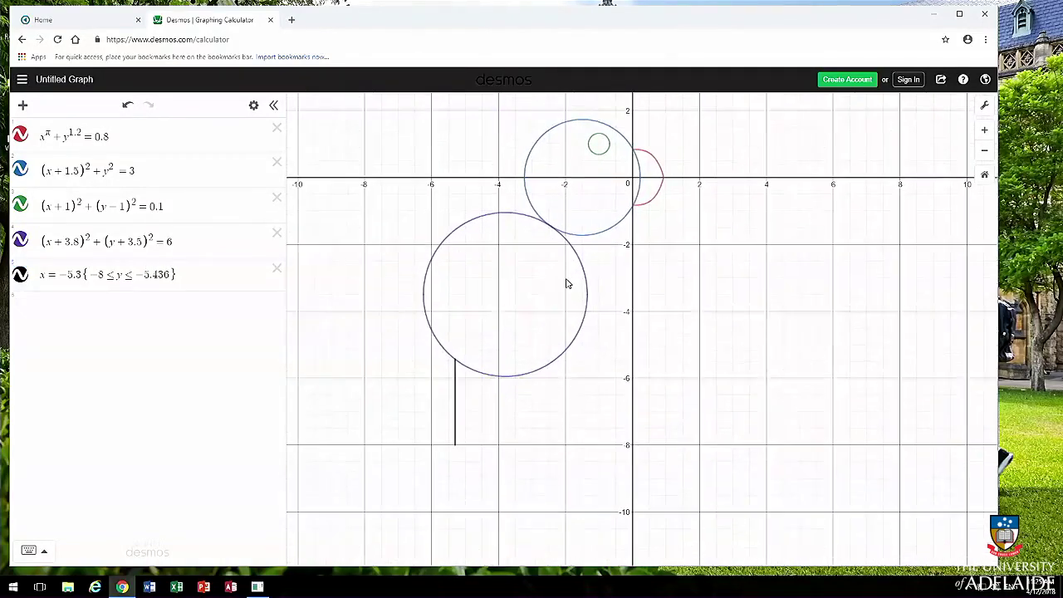
{"action": "left_click", "coordinate": [457, 362]}
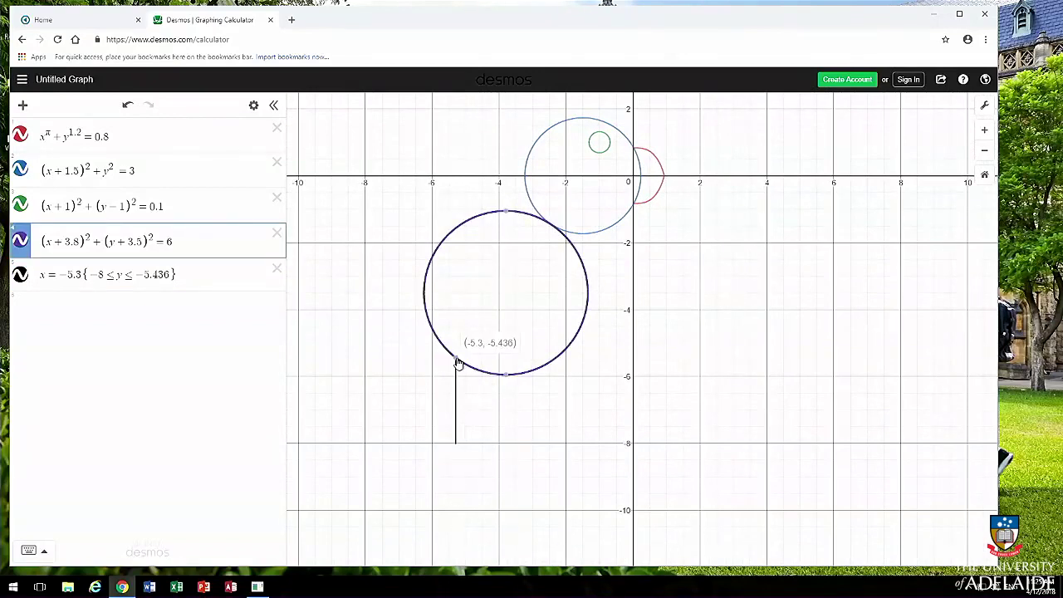
Step: Plot the vertical line x = −2.8 as the sixth expression and inspect its crossing with the large circle's lower edge
{"action": "left_click", "coordinate": [228, 270]}
{"action": "key", "text": "Return"}
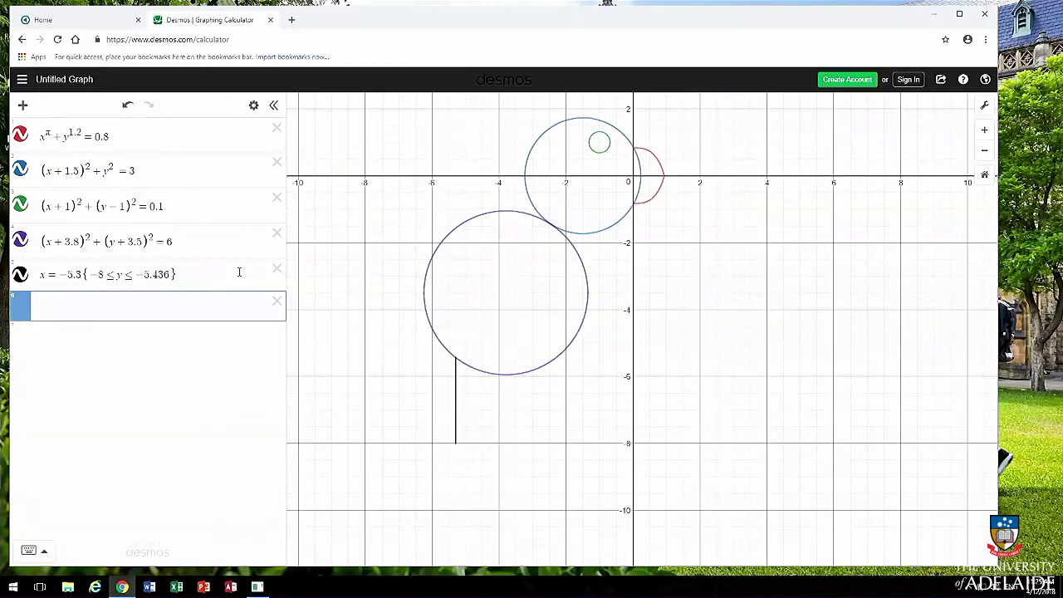
{"action": "type", "text": "x=-2.8"}
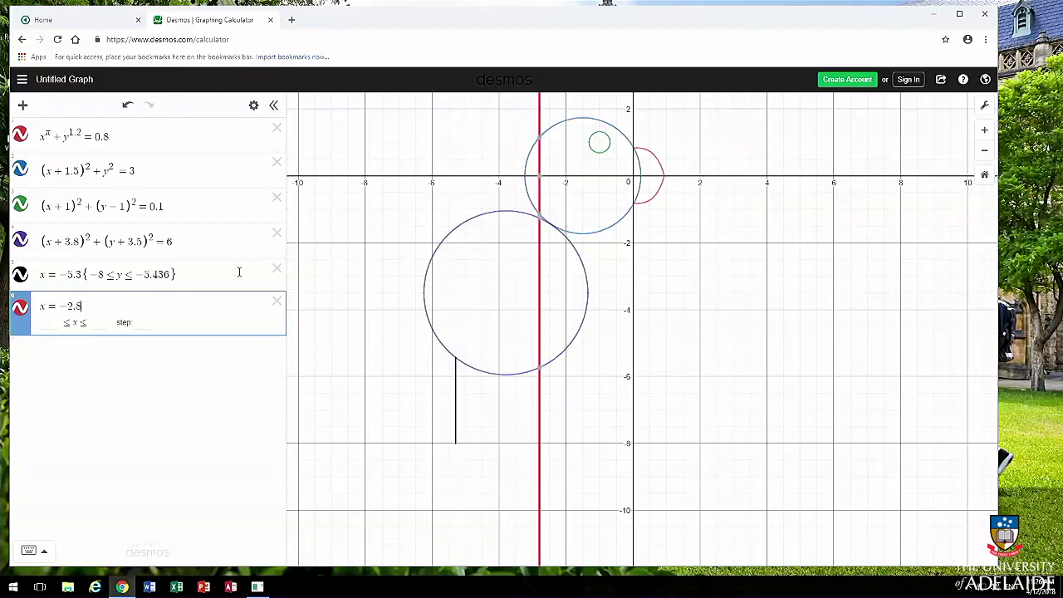
{"action": "type", "text": "{"}
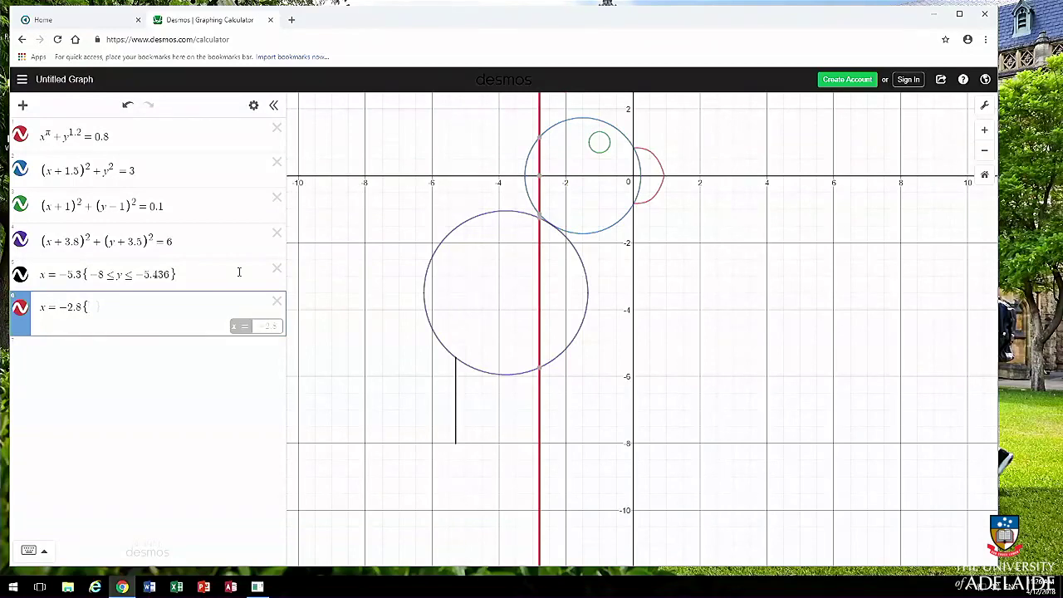
{"action": "type", "text": "-8"}
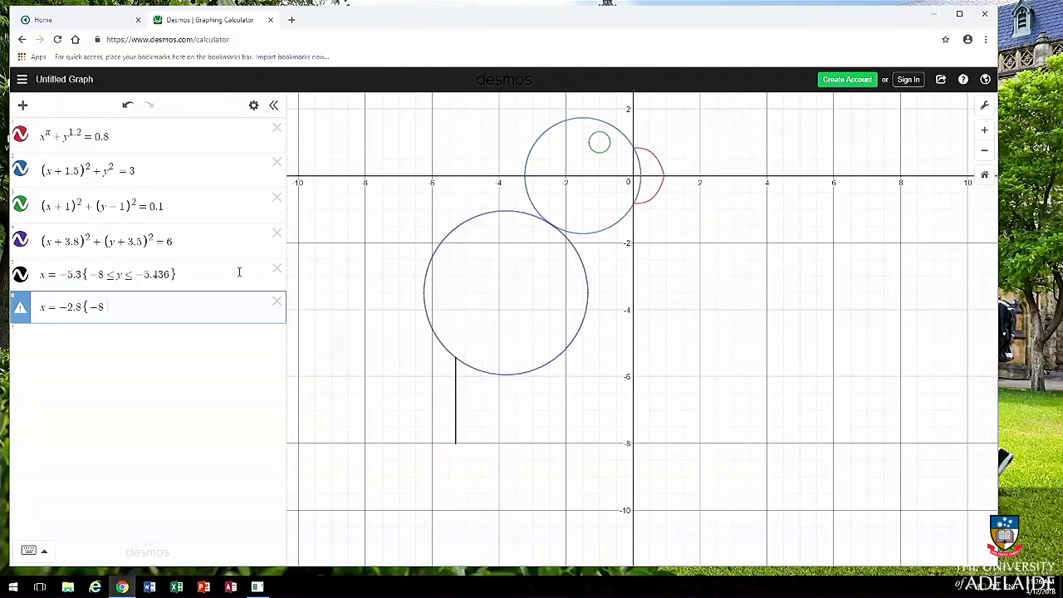
{"action": "type", "text": "<="}
{"action": "key", "text": "BackSpace"}
{"action": "key", "text": "BackSpace"}
{"action": "key", "text": "BackSpace"}
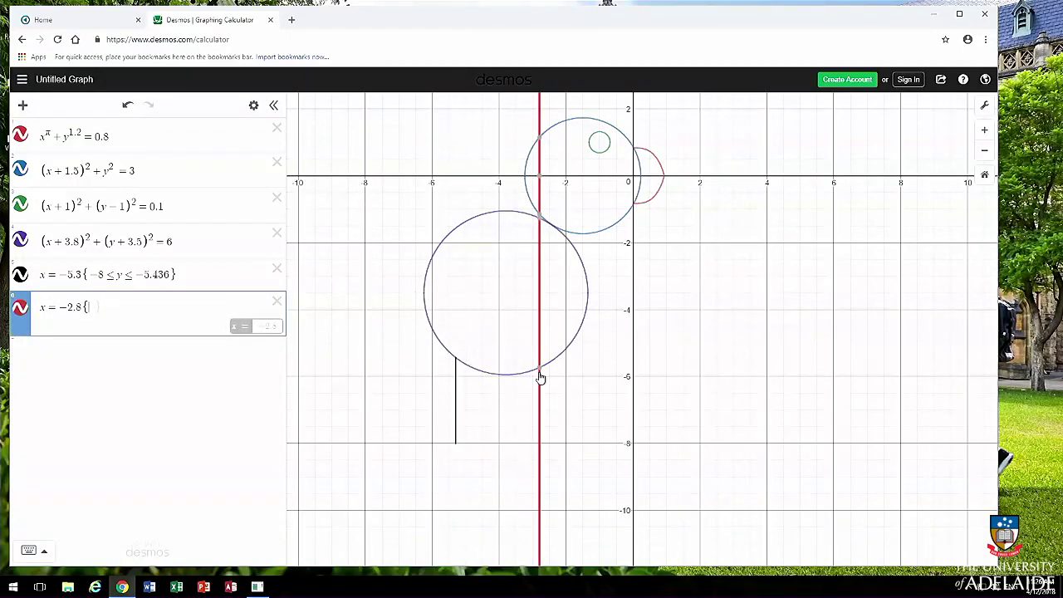
{"action": "mouse_move", "coordinate": [540, 374]}
Step: Restrict the line x = −2.8 to −8 ≤ y ≤ −5.736
{"action": "type", "text": "-8"}
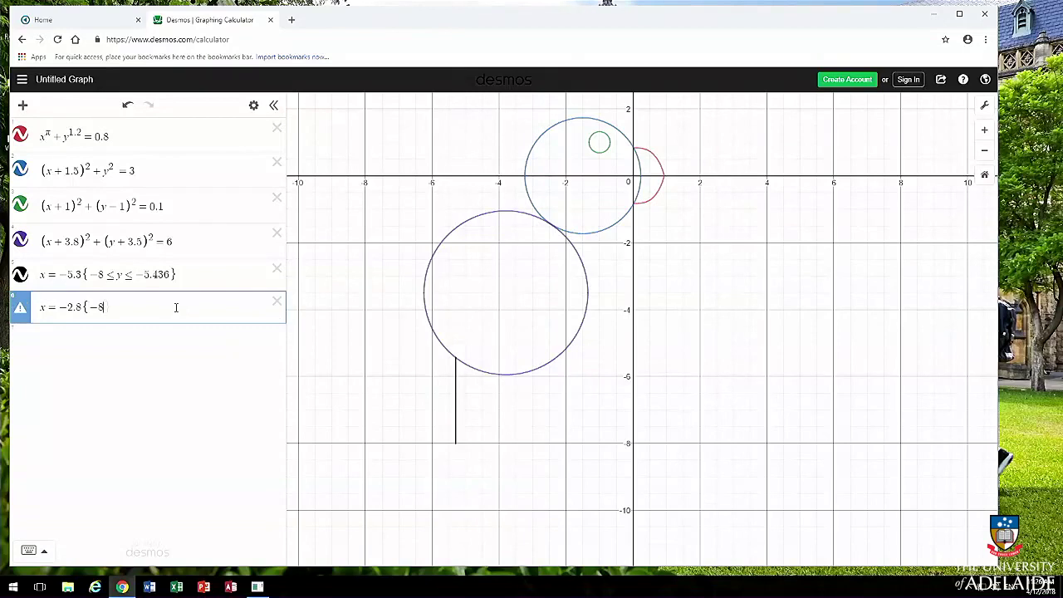
{"action": "type", "text": "<"}
{"action": "type", "text": "y"}
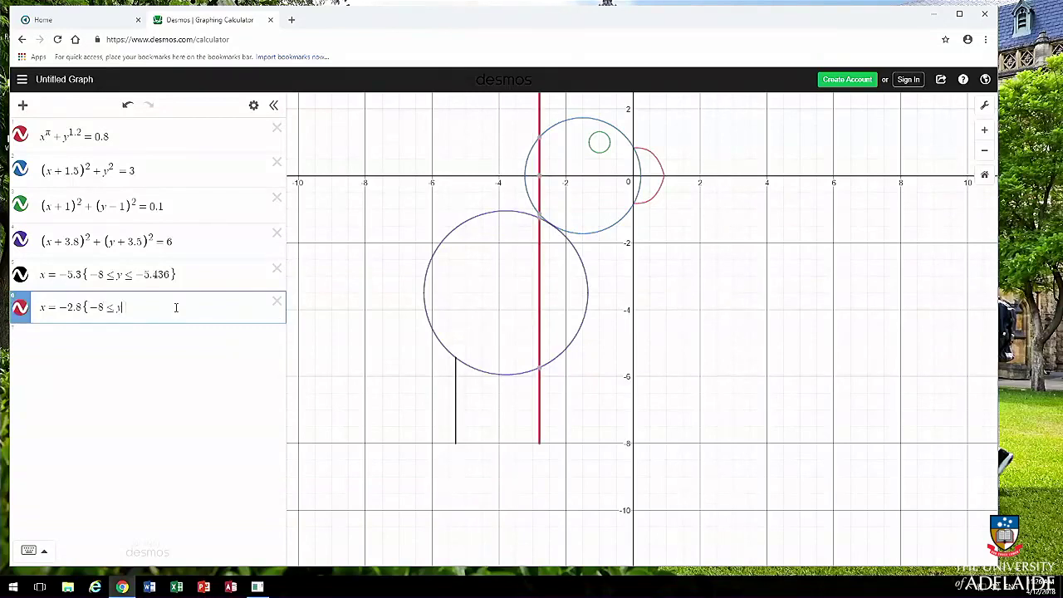
{"action": "type", "text": "<="}
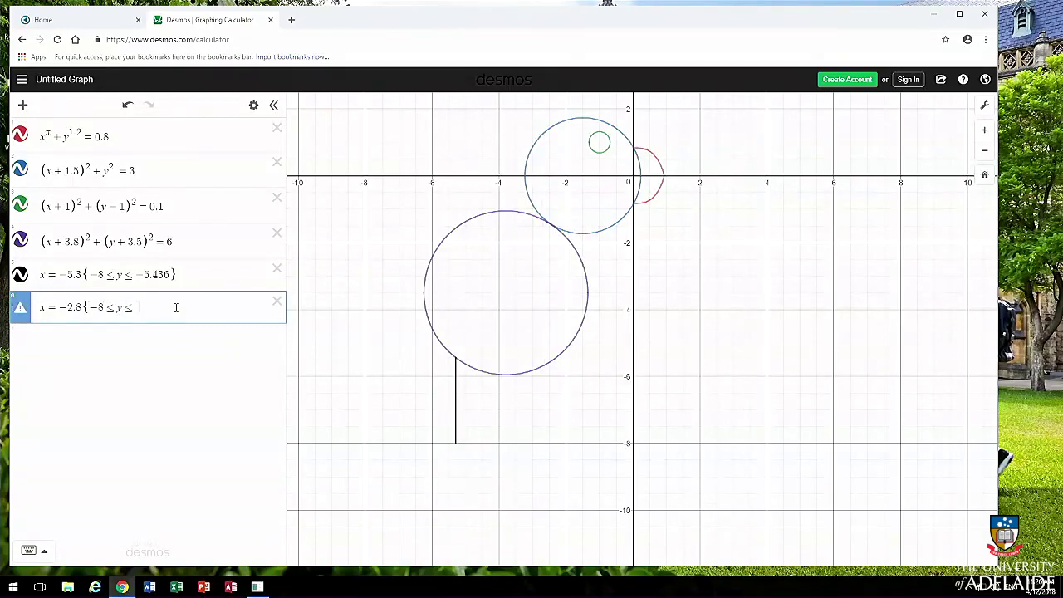
{"action": "type", "text": "-5.7"}
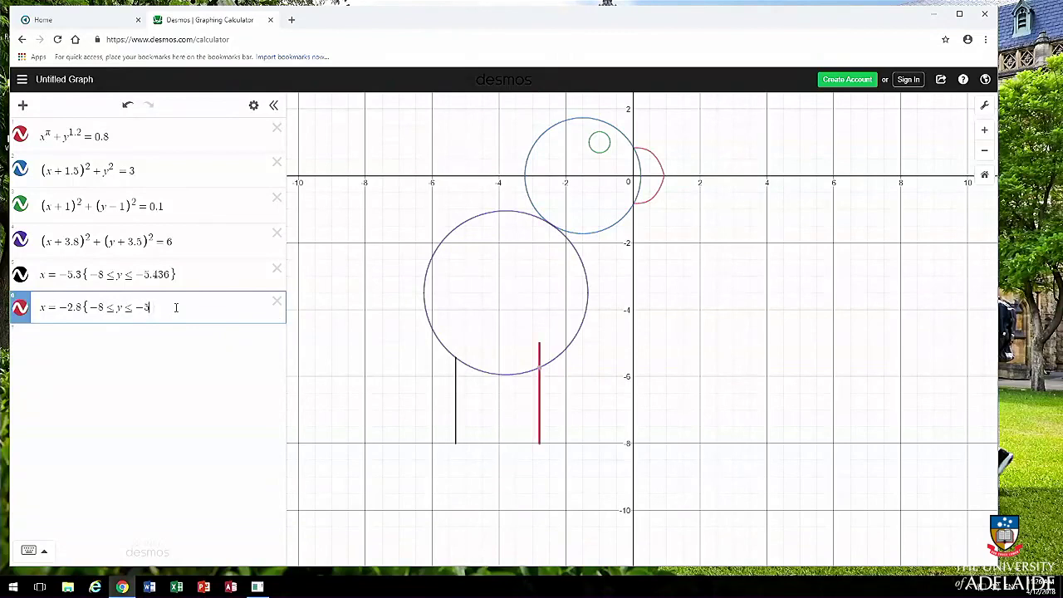
{"action": "type", "text": "36}"}
{"action": "key", "text": "Return"}
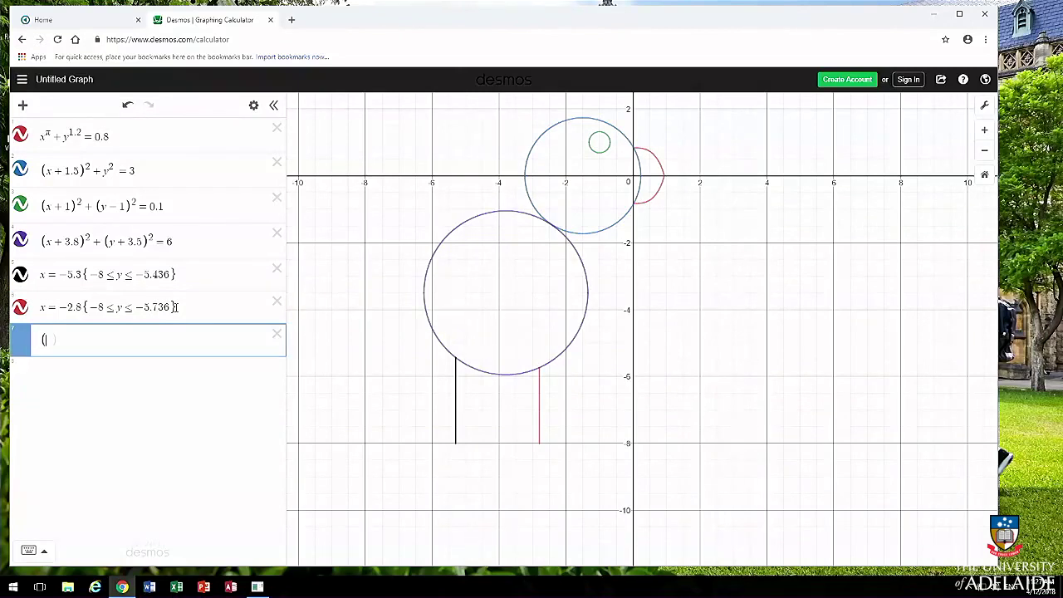
Step: Plot the parabola (x + 3.5)^2 − 3.5 as the seventh expression
{"action": "type", "text": "(x"}
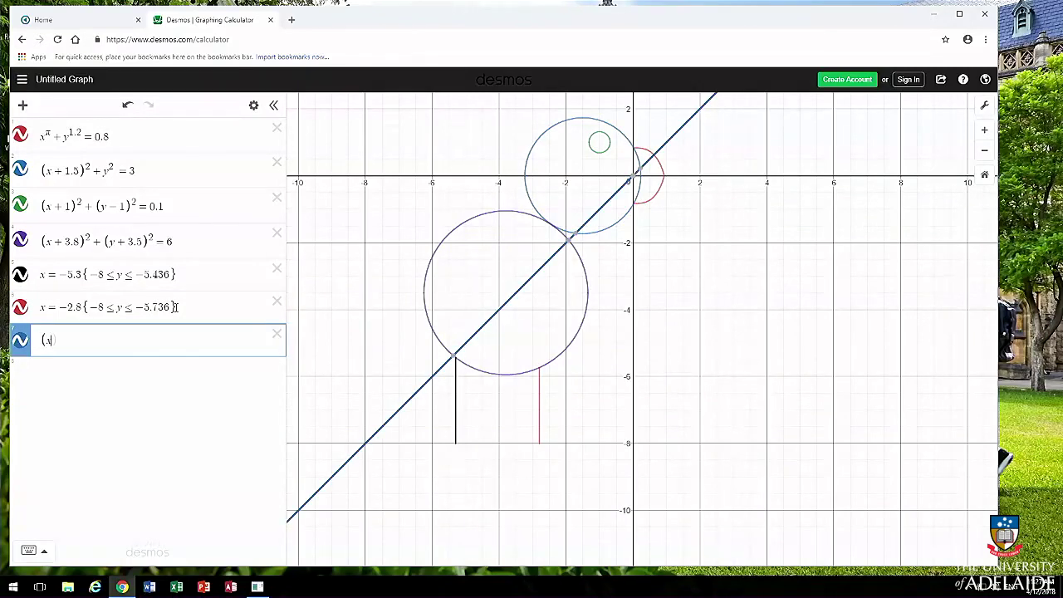
{"action": "type", "text": "+3.5"}
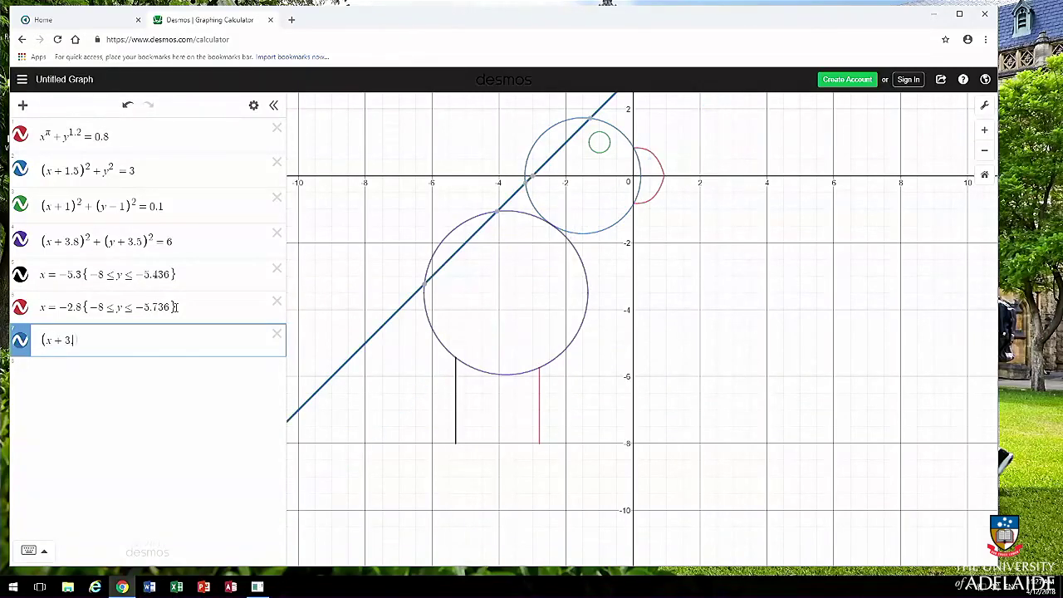
{"action": "type", "text": ")"}
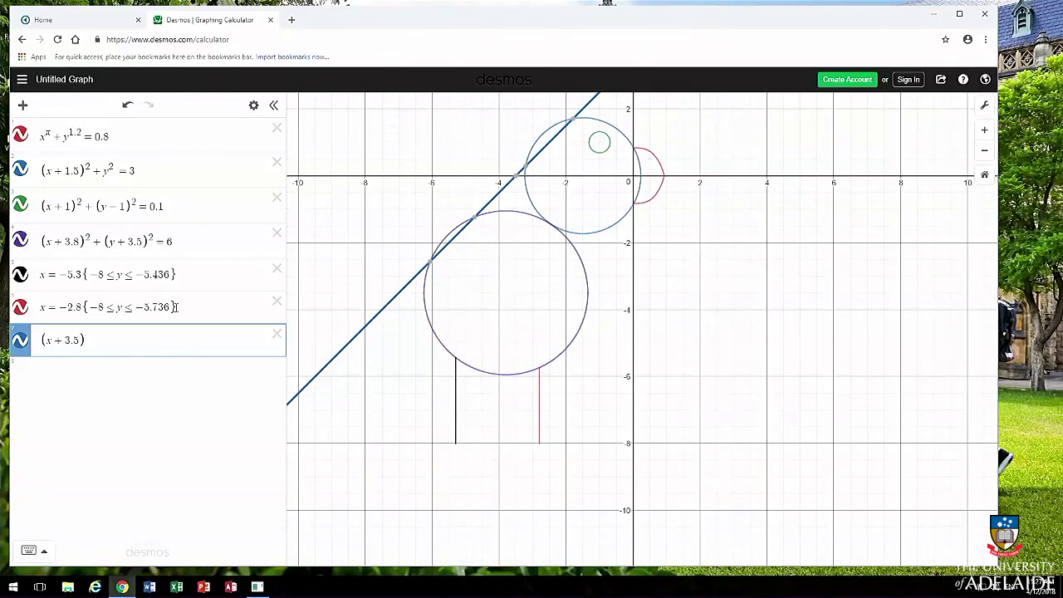
{"action": "type", "text": "^2"}
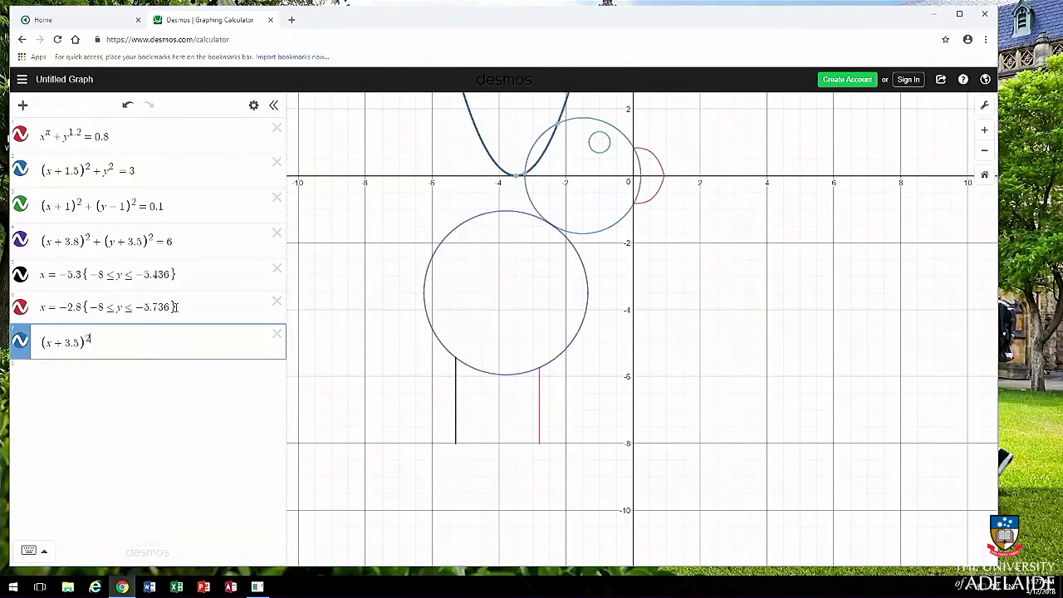
{"action": "key", "text": "Right"}
{"action": "type", "text": "-"}
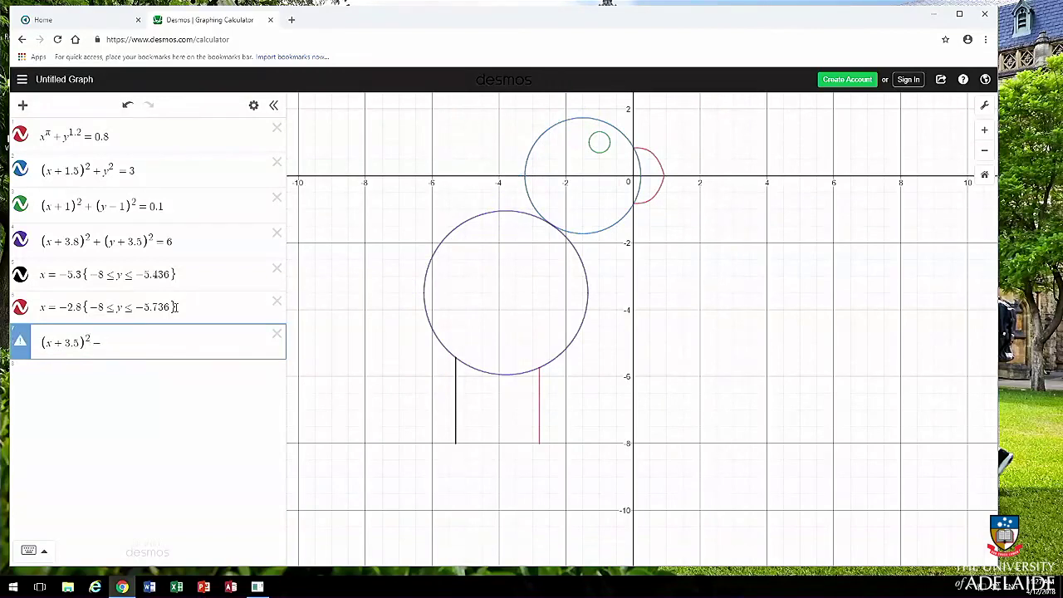
{"action": "type", "text": "3.5"}
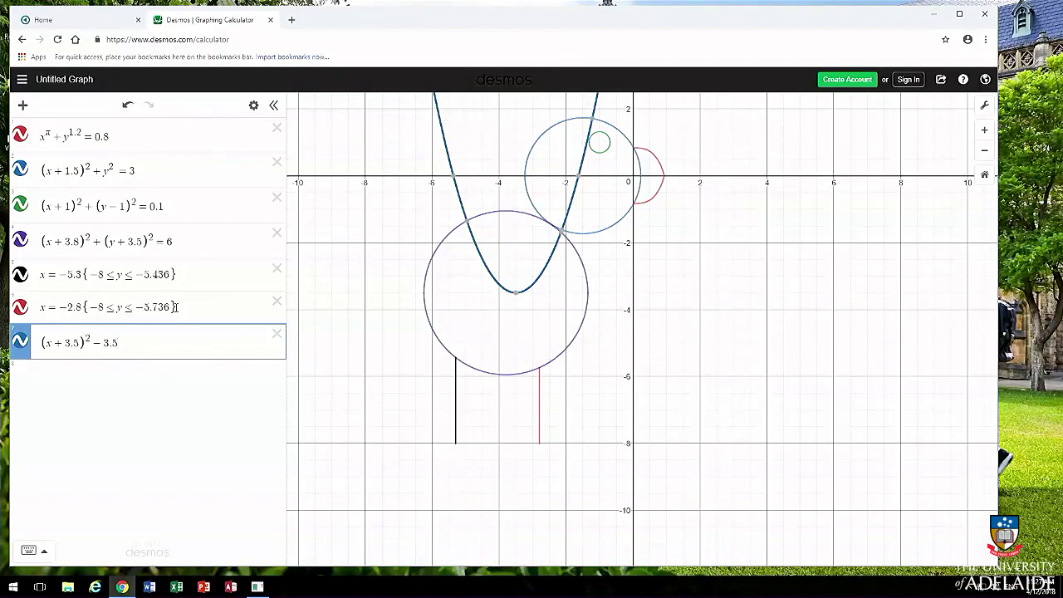
Step: Add the restriction −4.8 ≤ y ≤ −2.2 to the parabola
{"action": "type", "text": "{"}
{"action": "type", "text": "-"}
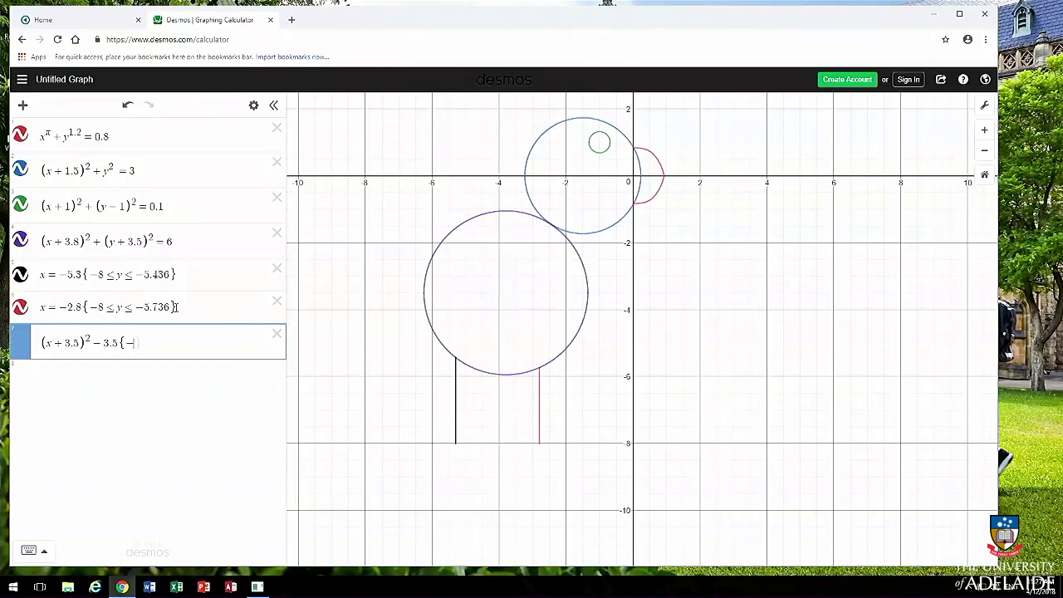
{"action": "type", "text": "4.8"}
{"action": "type", "text": "<=y"}
{"action": "type", "text": "<=-"}
{"action": "type", "text": "2.2"}
{"action": "type", "text": "}"}
Step: Change the restricted variable of the parabola to x, giving −4.8 ≤ x ≤ −2.2, and open a new expression line
{"action": "type", "text": "3.5"}
{"action": "type", "text": "y ="}
{"action": "key", "text": "BackSpace"}
{"action": "key", "text": "BackSpace"}
{"action": "key", "text": "BackSpace"}
{"action": "key", "text": "Right"}
{"action": "key", "text": "Right"}
{"action": "key", "text": "Right"}
{"action": "key", "text": "Right"}
{"action": "key", "text": "Right"}
{"action": "key", "text": "Right"}
{"action": "key", "text": "Right"}
{"action": "key", "text": "Right"}
{"action": "key", "text": "Right"}
{"action": "key", "text": "Right"}
{"action": "key", "text": "Right"}
{"action": "key", "text": "BackSpace"}
{"action": "type", "text": "x"}
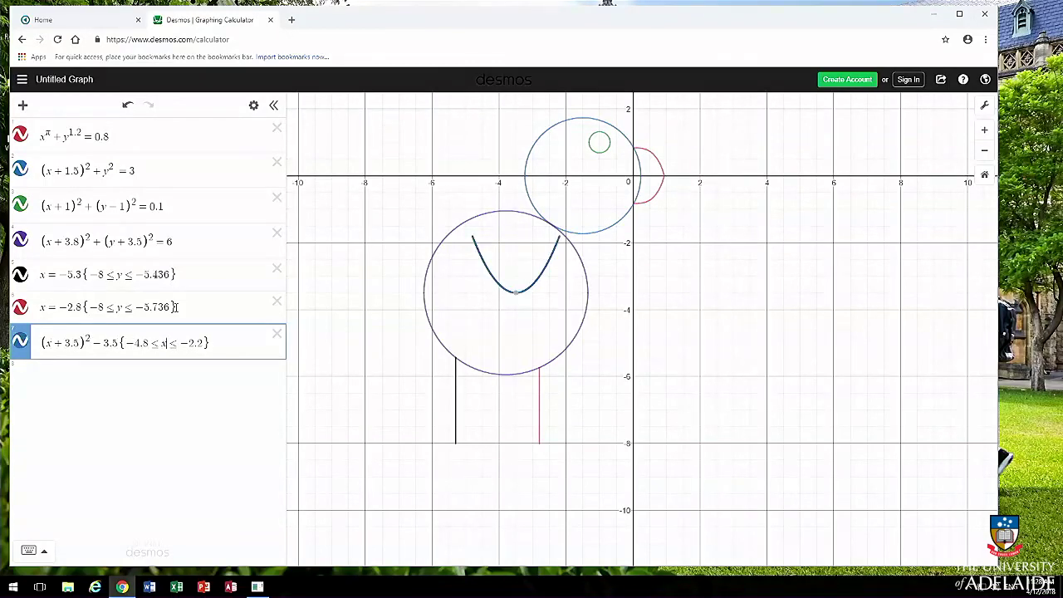
{"action": "key", "text": "Return"}
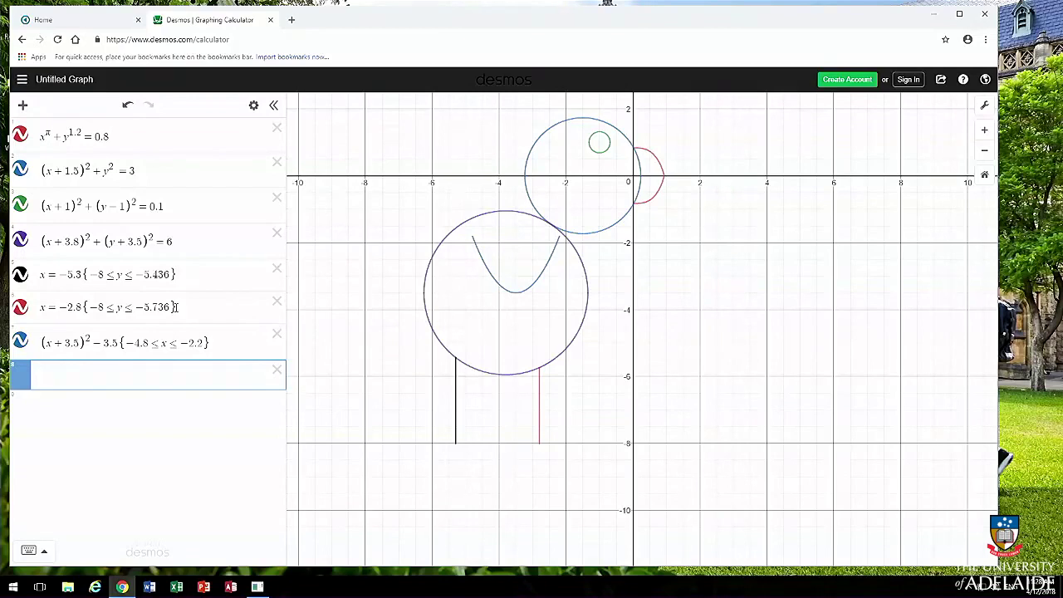
Step: Multiply the squared term of the parabola by a coefficient A, add a slider for A, and clear the duplicate A expression
{"action": "key", "text": "Up"}
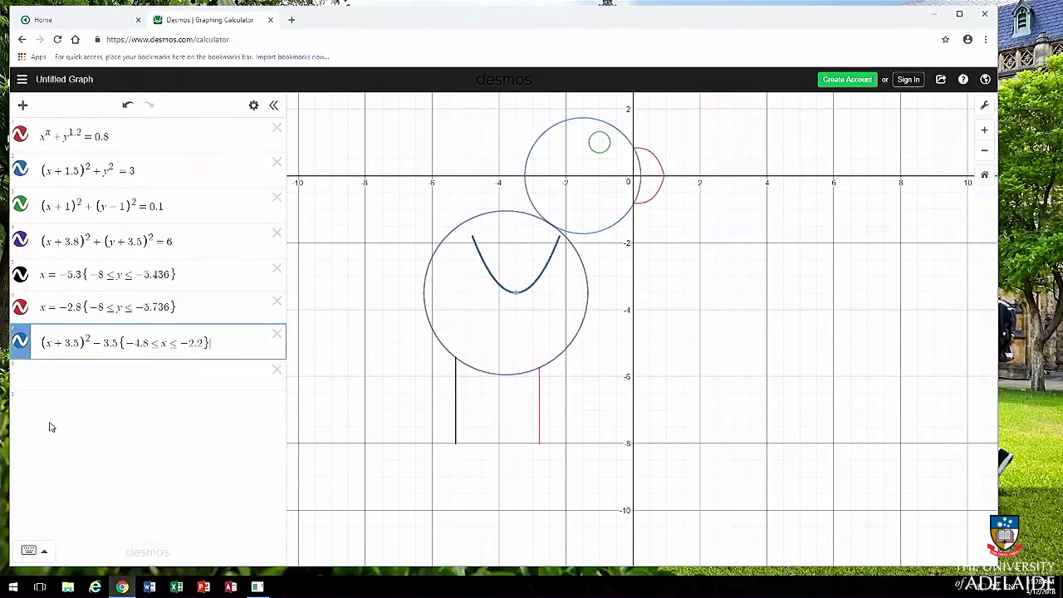
{"action": "type", "text": "A"}
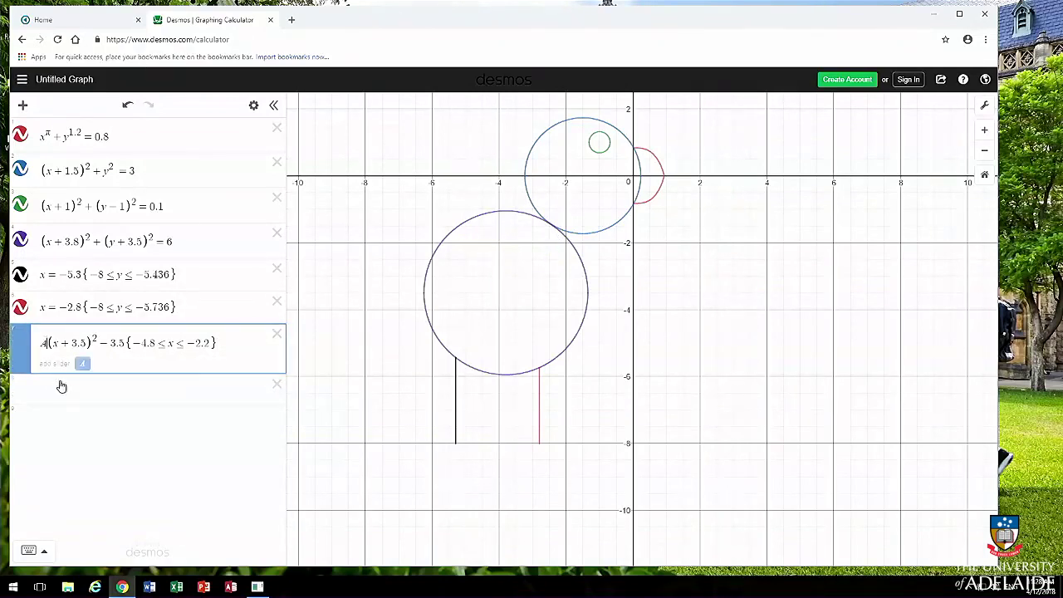
{"action": "left_click", "coordinate": [62, 388]}
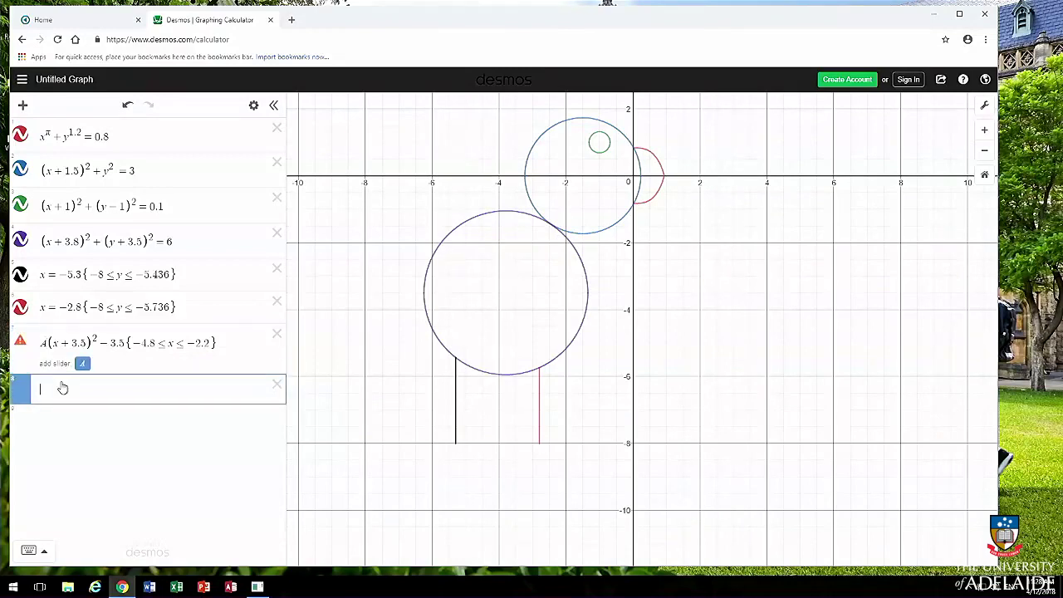
{"action": "type", "text": "A="}
{"action": "left_click", "coordinate": [82, 363]}
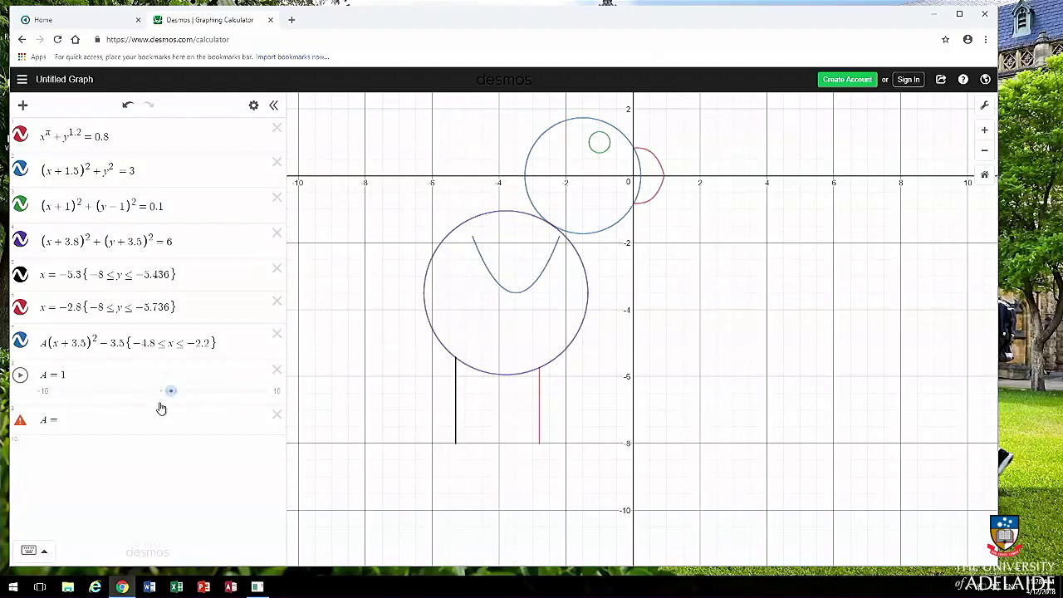
{"action": "left_click", "coordinate": [85, 419]}
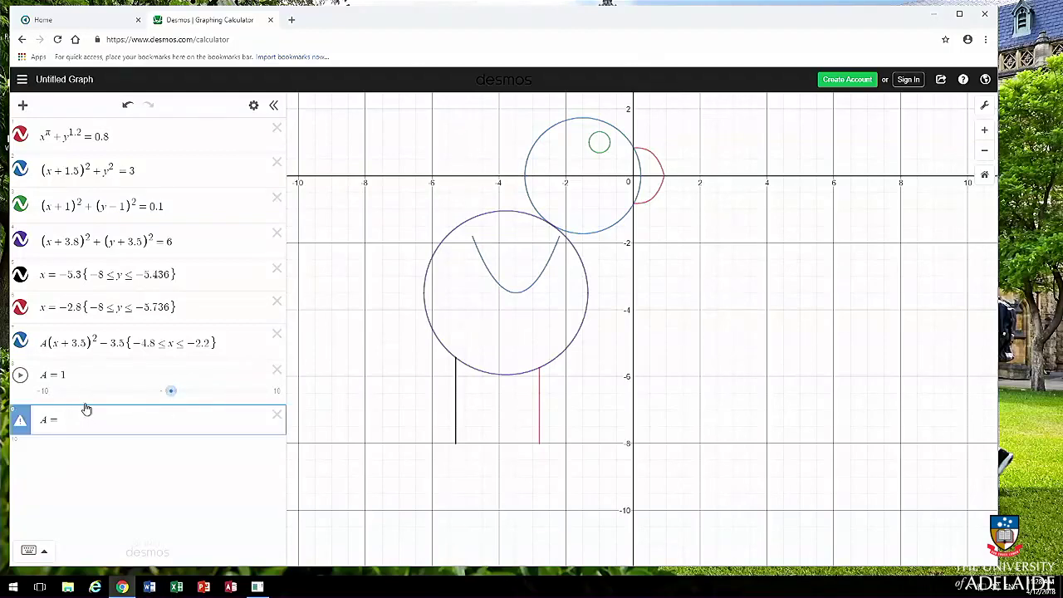
{"action": "key", "text": "BackSpace"}
{"action": "key", "text": "BackSpace"}
{"action": "left_click", "coordinate": [93, 373]}
{"action": "left_click", "coordinate": [63, 391]}
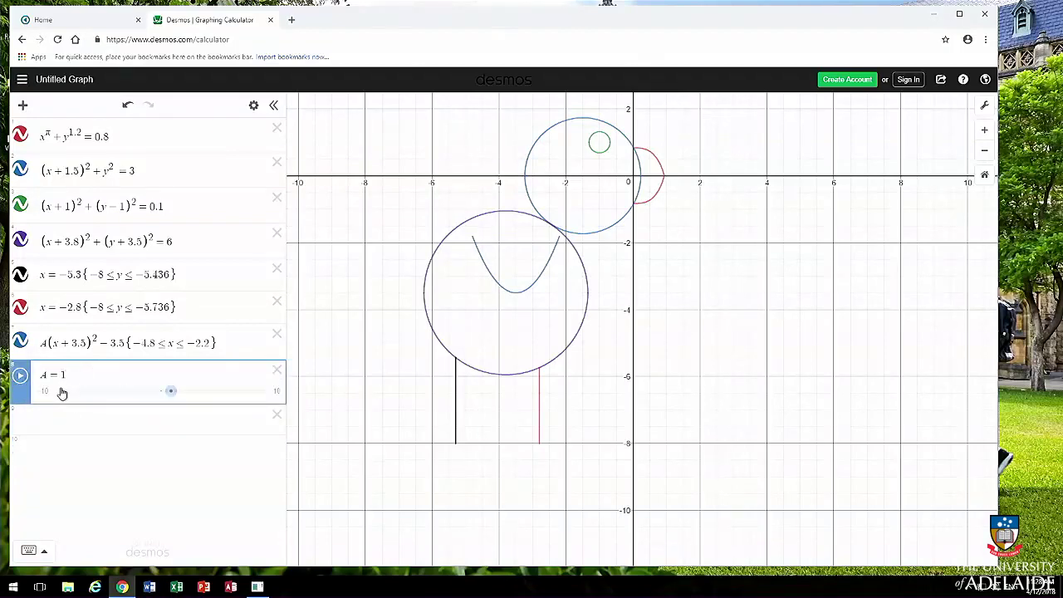
{"action": "type", "text": "-1"}
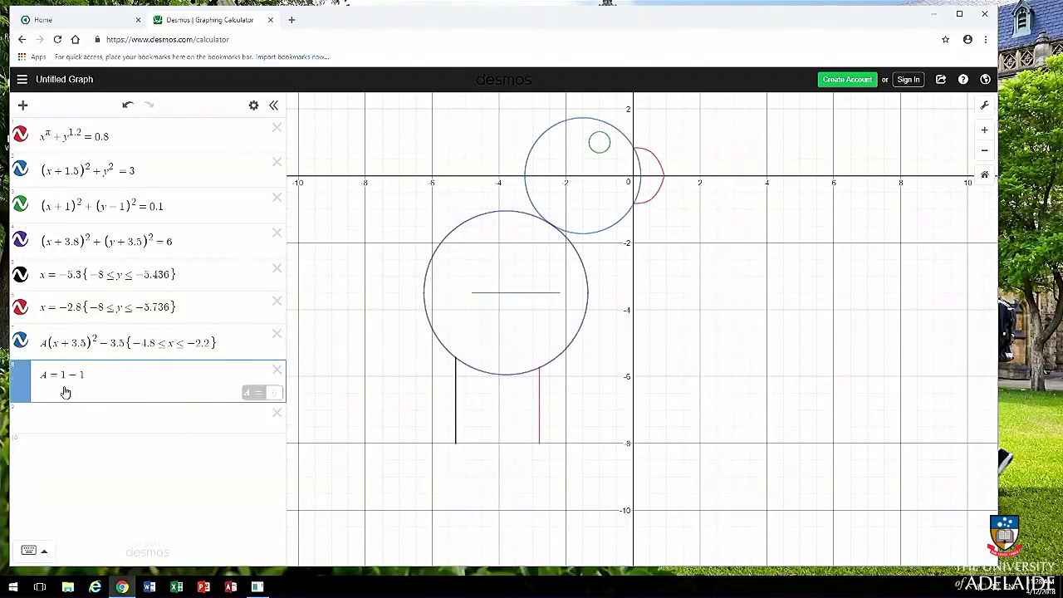
{"action": "key", "text": "BackSpace"}
{"action": "key", "text": "BackSpace"}
Step: Limit the A slider to −1 ≤ A ≤ 1 and leave its step size blank
{"action": "left_click", "coordinate": [64, 387]}
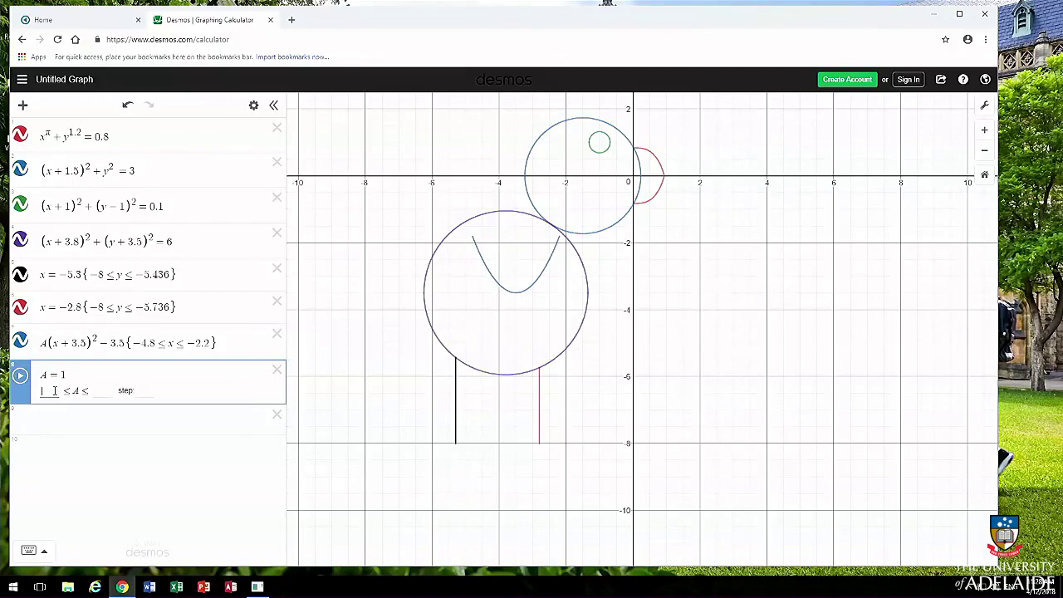
{"action": "type", "text": "-1"}
{"action": "key", "text": "Tab"}
{"action": "type", "text": "1"}
{"action": "key", "text": "Tab"}
{"action": "type", "text": "0.2"}
{"action": "key", "text": "BackSpace"}
{"action": "key", "text": "BackSpace"}
{"action": "key", "text": "BackSpace"}
Step: Animate the A slider, increase the animation speed, and stop the animation
{"action": "left_click", "coordinate": [20, 376]}
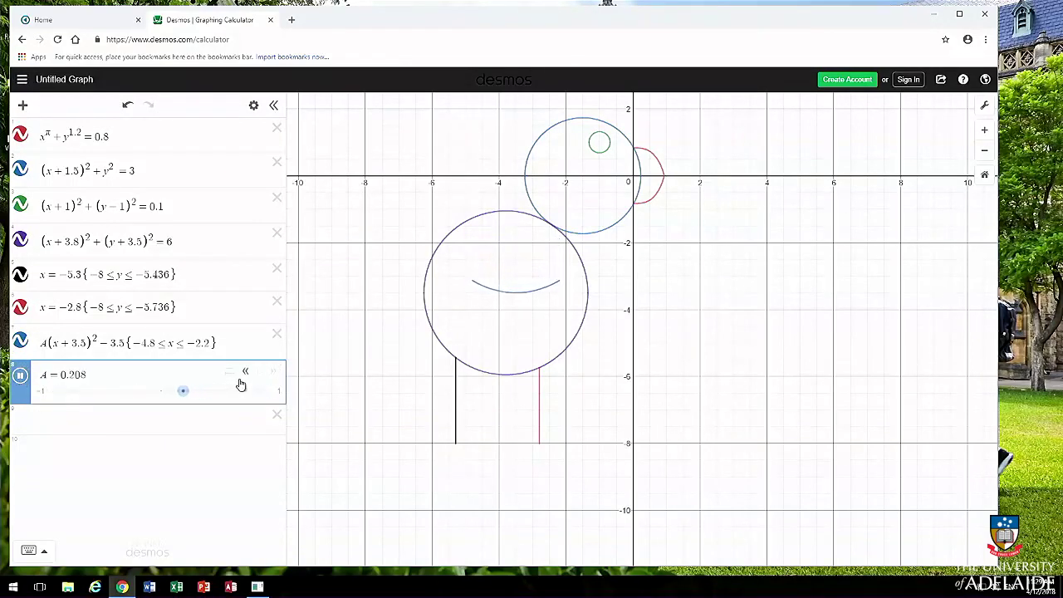
{"action": "left_click", "coordinate": [274, 375]}
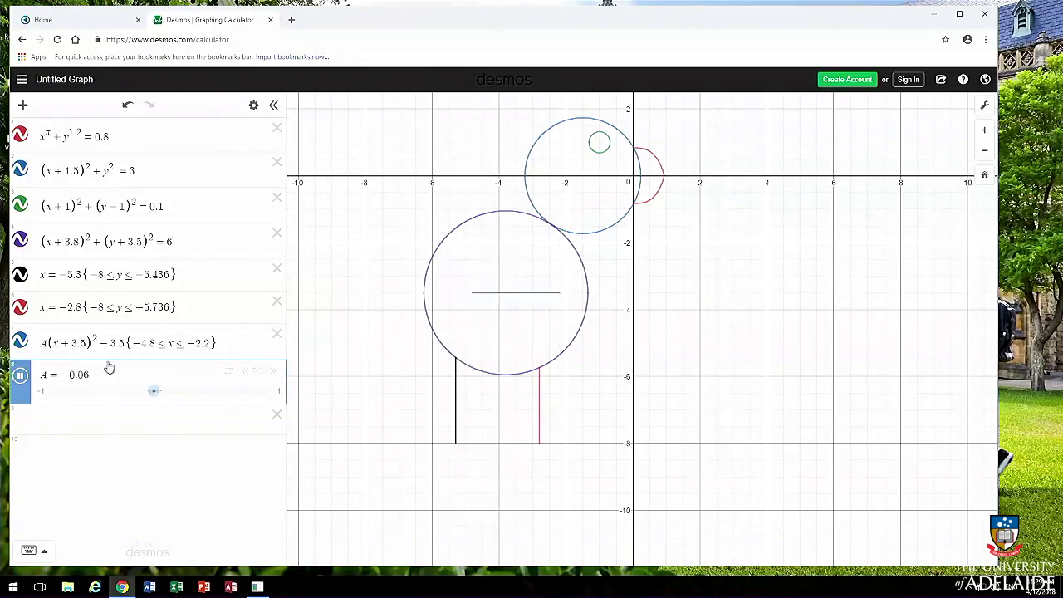
{"action": "left_click", "coordinate": [18, 375]}
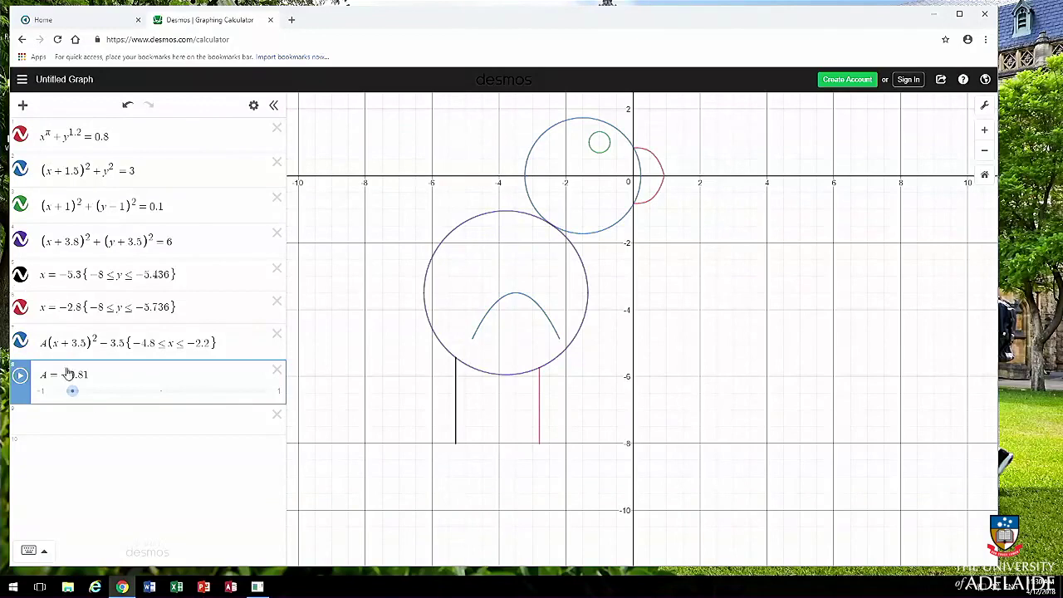
Step: Set the A slider to 1 and deselect its expression
{"action": "left_click_drag", "start_coordinate": [73, 391], "coordinate": [274, 389]}
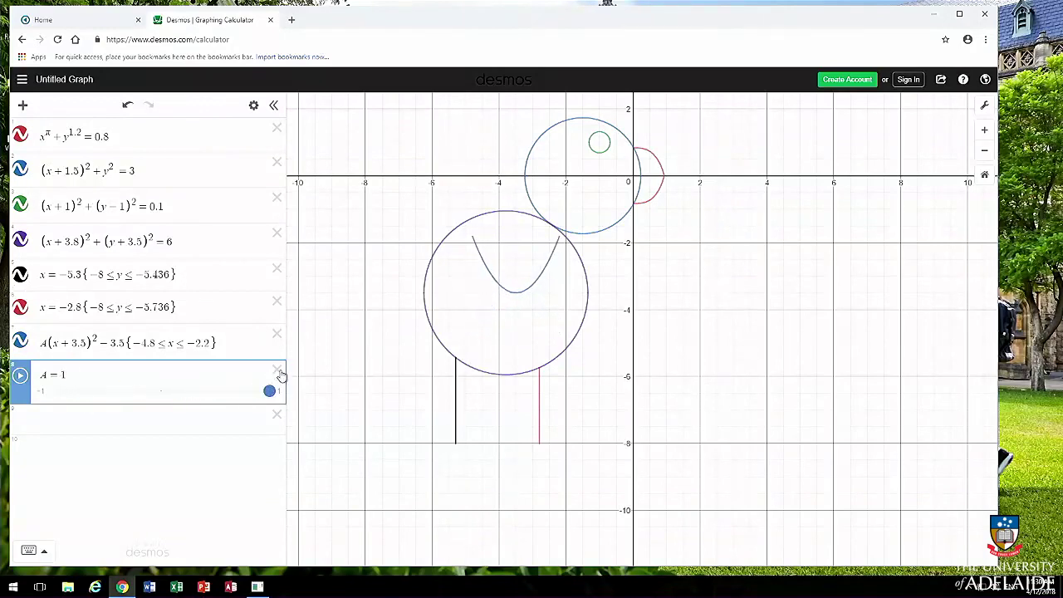
{"action": "left_click", "coordinate": [484, 487]}
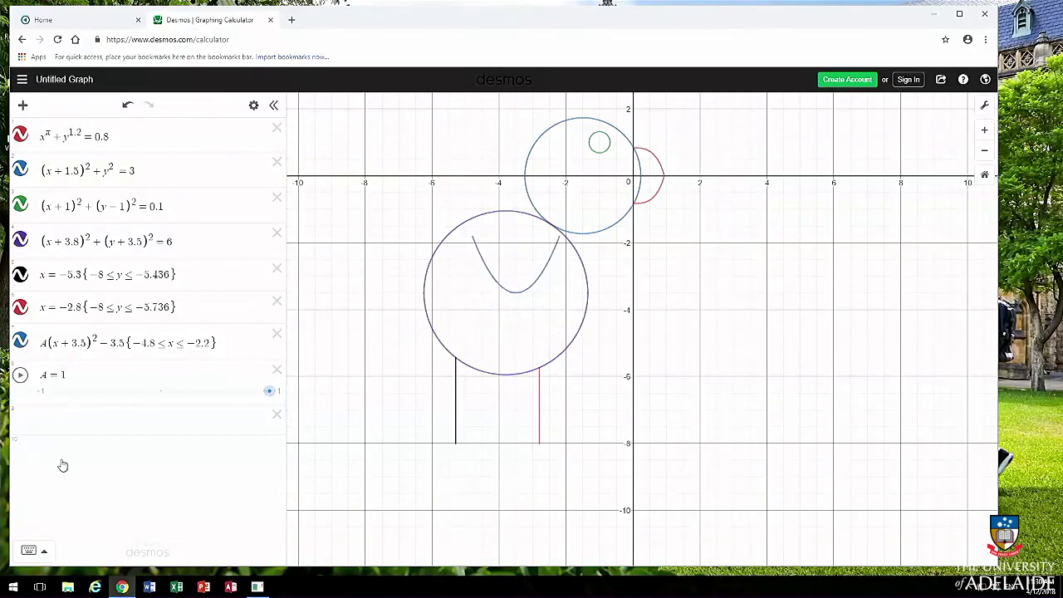